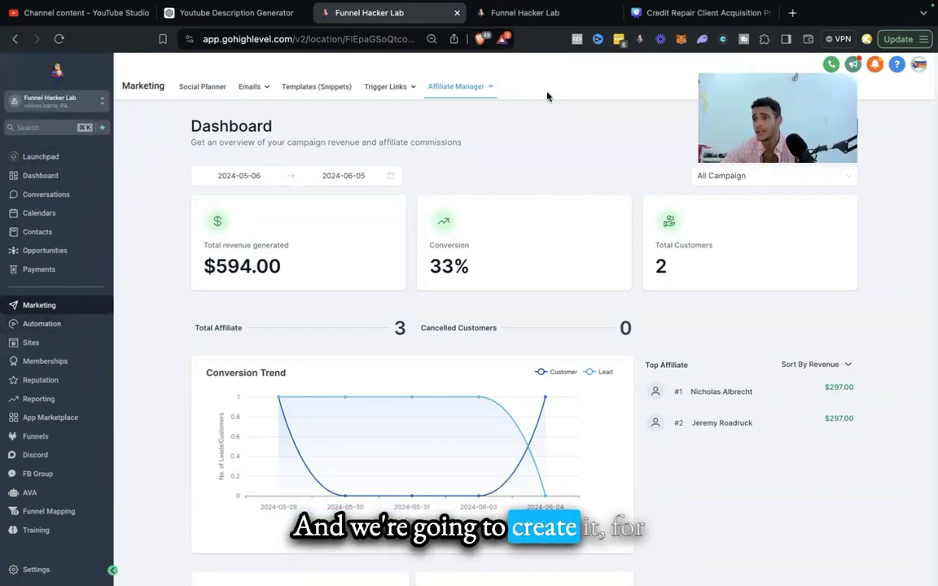
# Step: Show the Affiliate Manager Campaign list and open Payments in a new browser tab
pyautogui.click(493, 96)
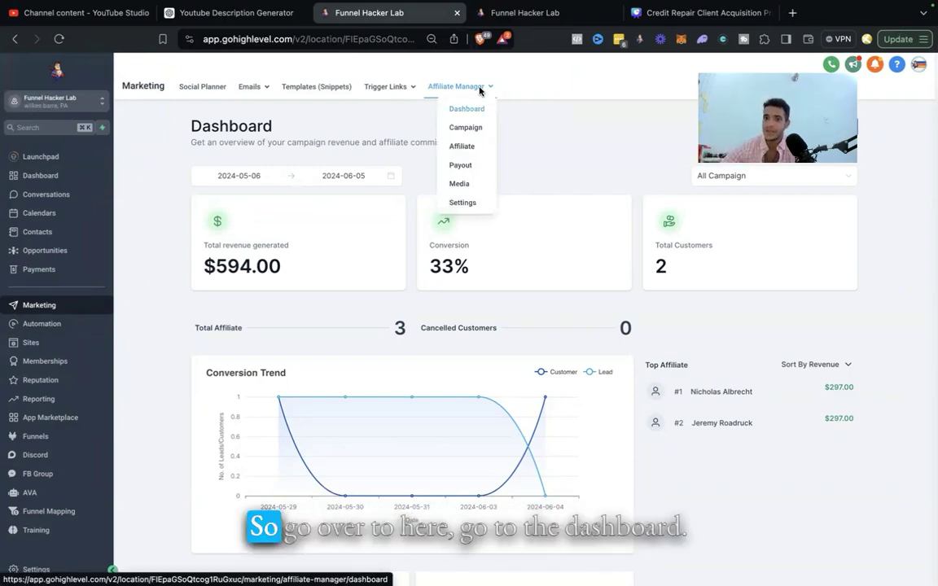
pyautogui.click(468, 109)
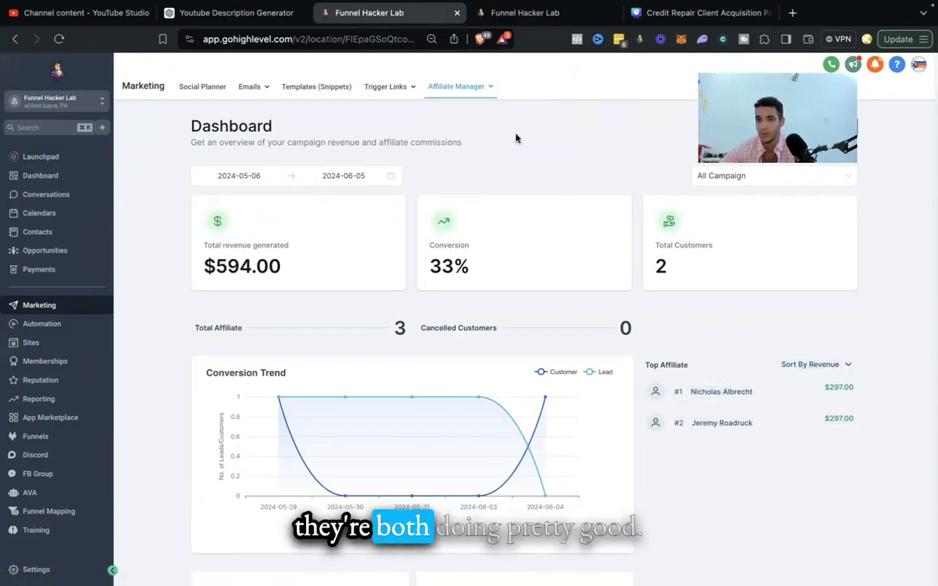
pyautogui.moveTo(449, 101)
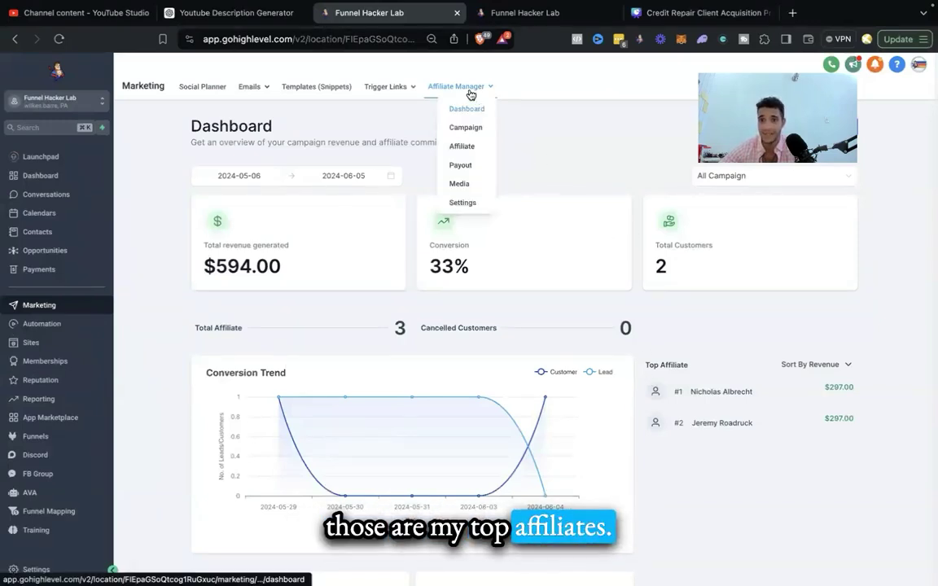
pyautogui.click(469, 129)
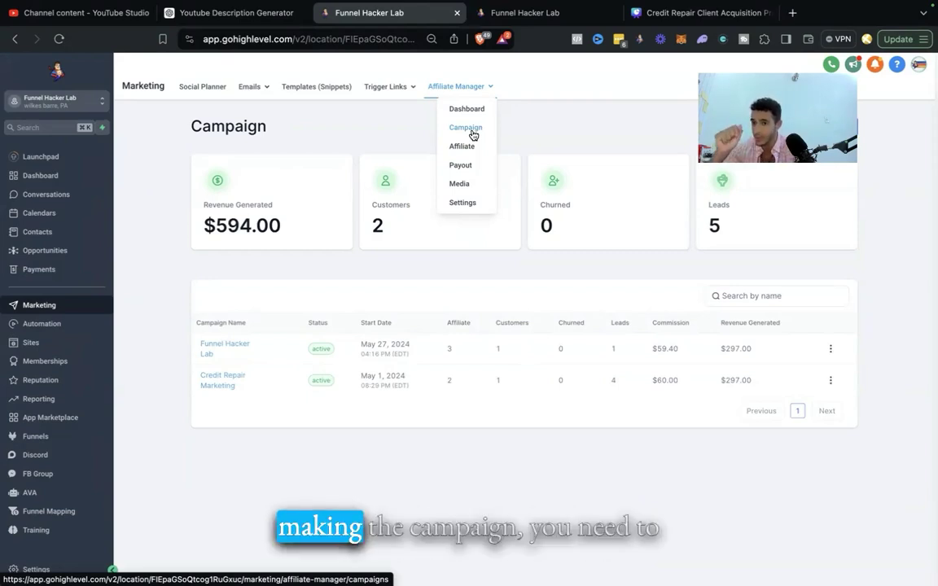
pyautogui.rightClick(65, 269)
pyautogui.click(72, 272)
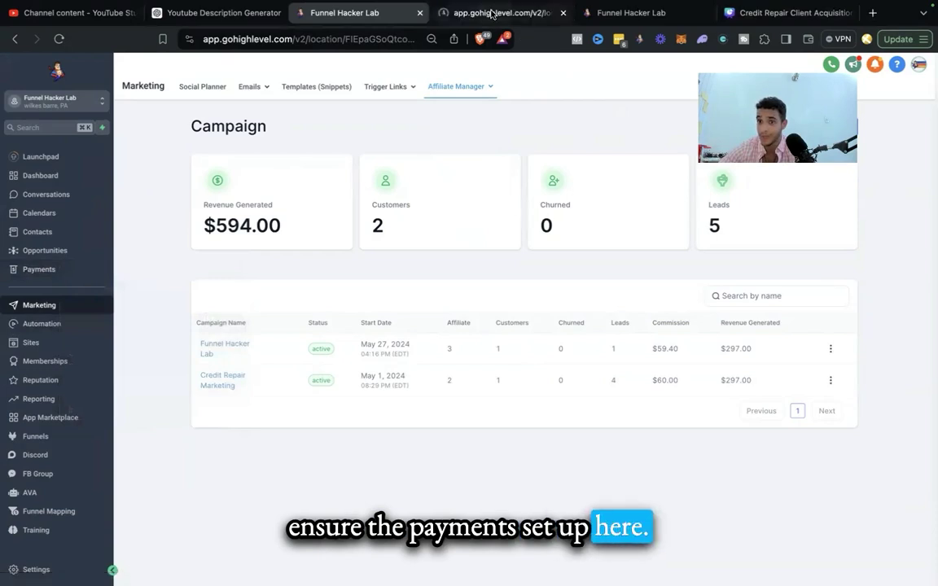
# Step: In the Payments tab, review the Authorize.net and Stripe integrations, then show the Products list
pyautogui.click(492, 13)
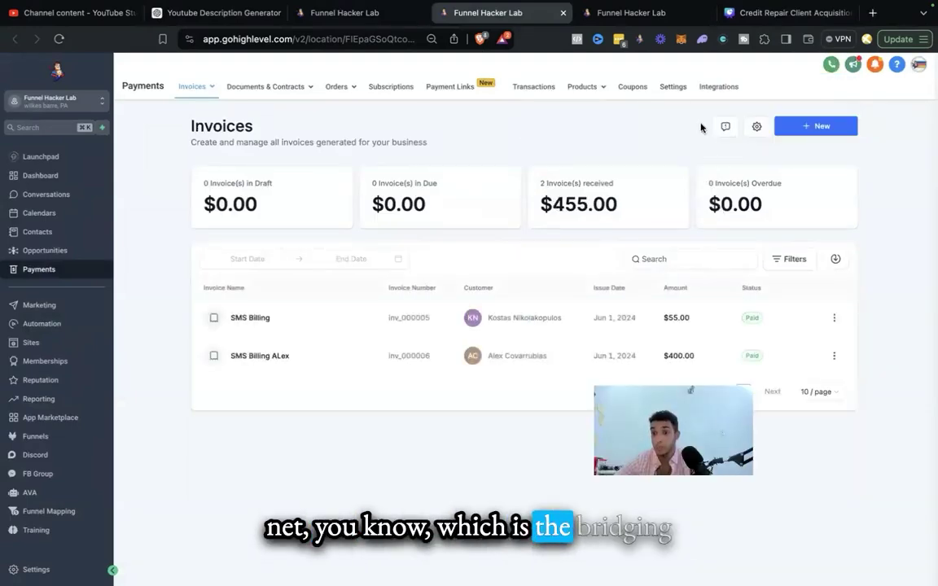
pyautogui.click(705, 92)
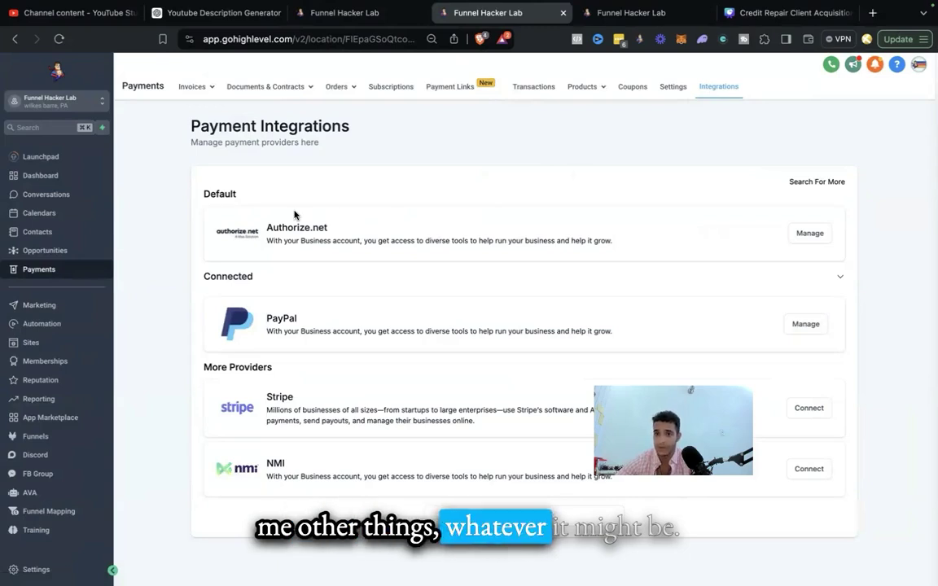
pyautogui.moveTo(616, 241); pyautogui.dragTo(218, 203)
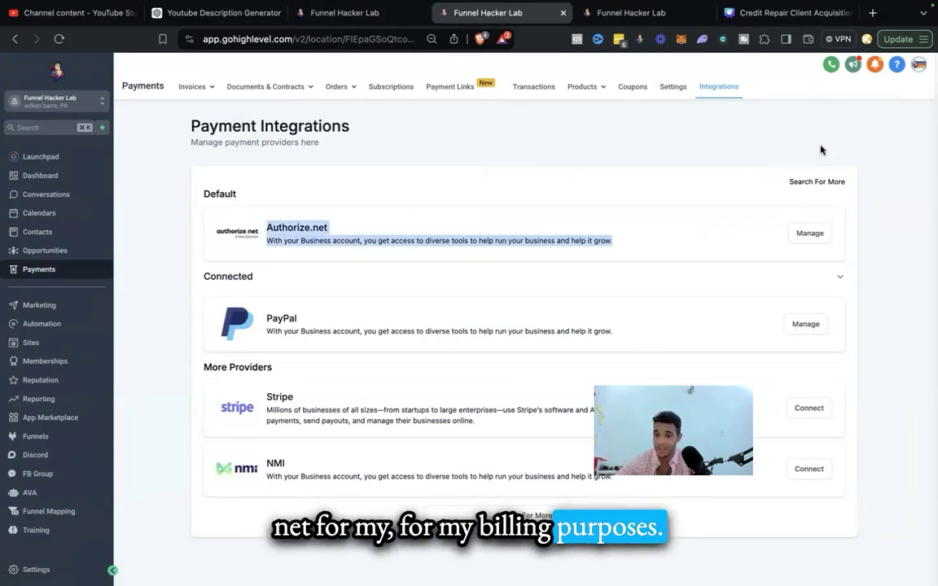
pyautogui.moveTo(280, 396); pyautogui.dragTo(311, 329)
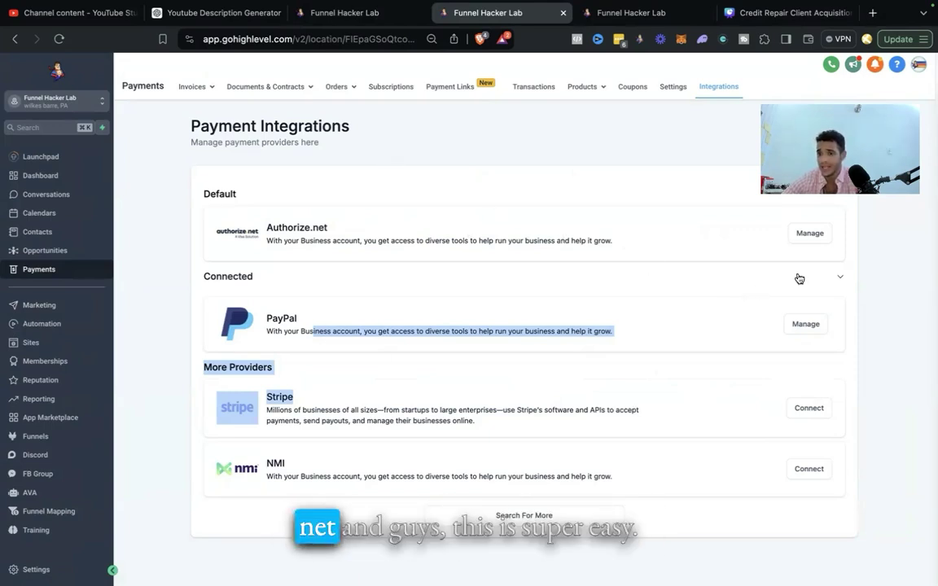
pyautogui.click(810, 235)
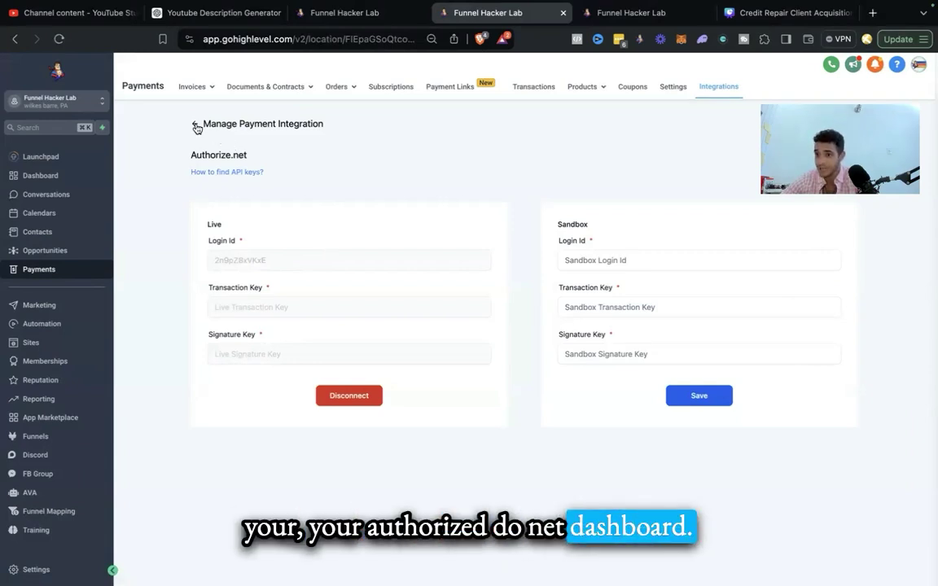
pyautogui.click(195, 127)
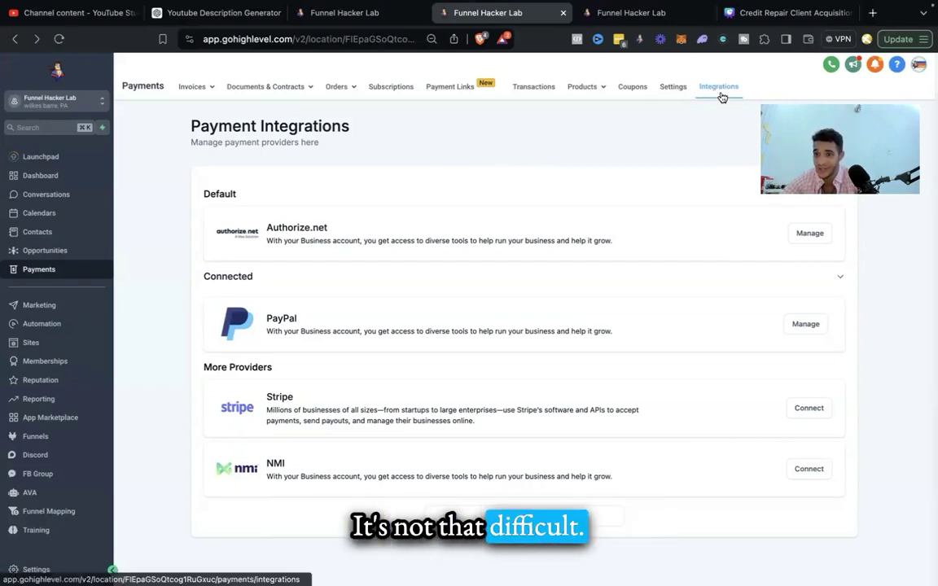
pyautogui.click(548, 108)
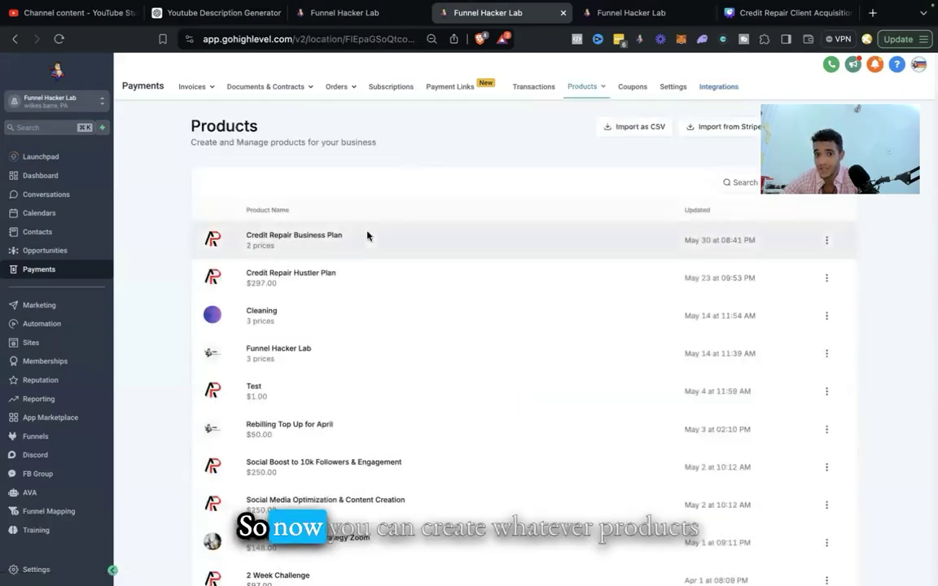
# Step: Go through Marketing to the Affiliate Manager Dashboard, then the Campaign list
pyautogui.scroll(-1, 329, 188)
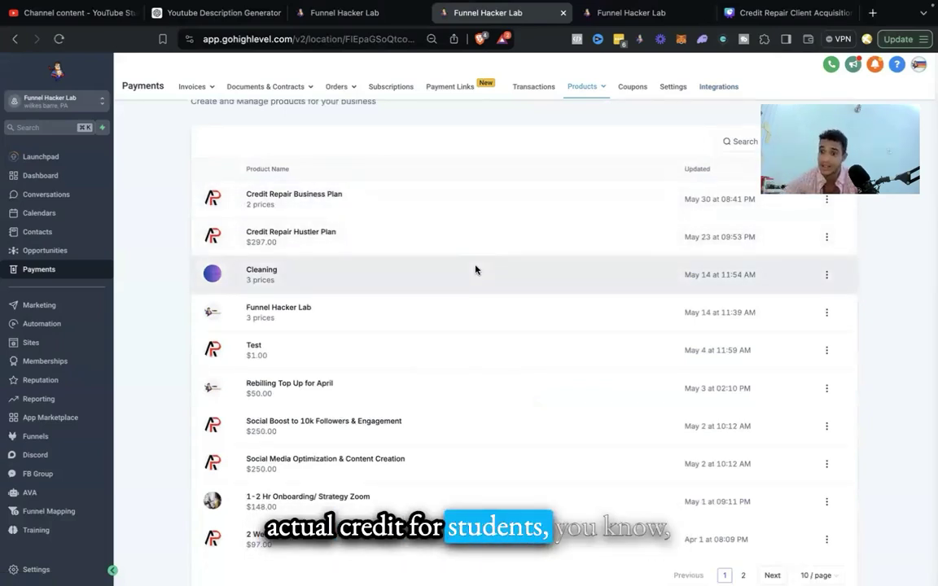
pyautogui.scroll(1, 476, 269)
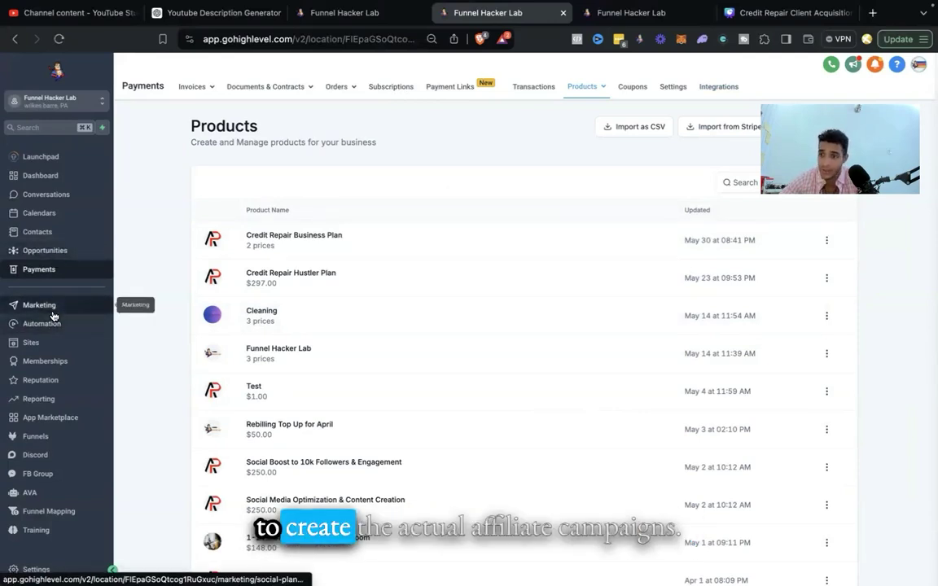
pyautogui.click(53, 313)
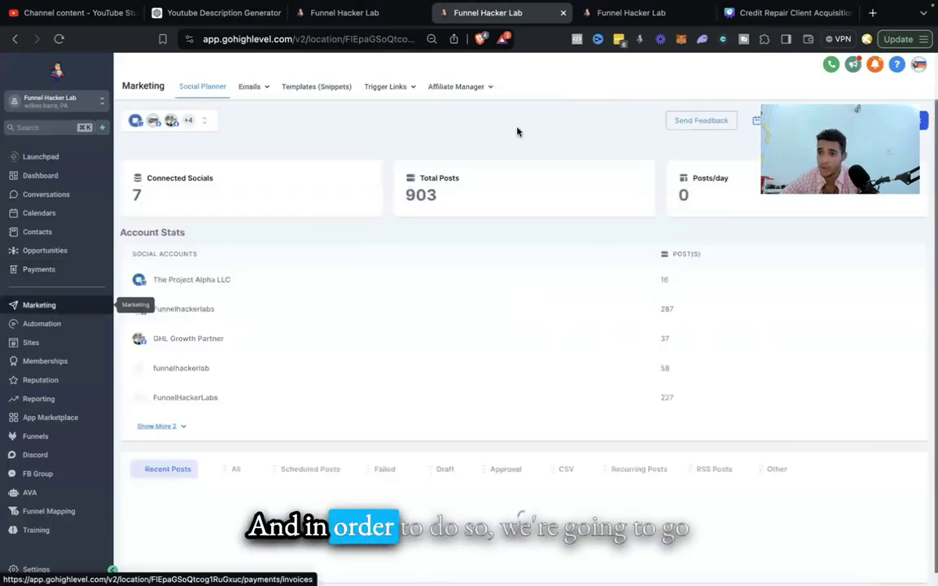
pyautogui.moveTo(480, 96)
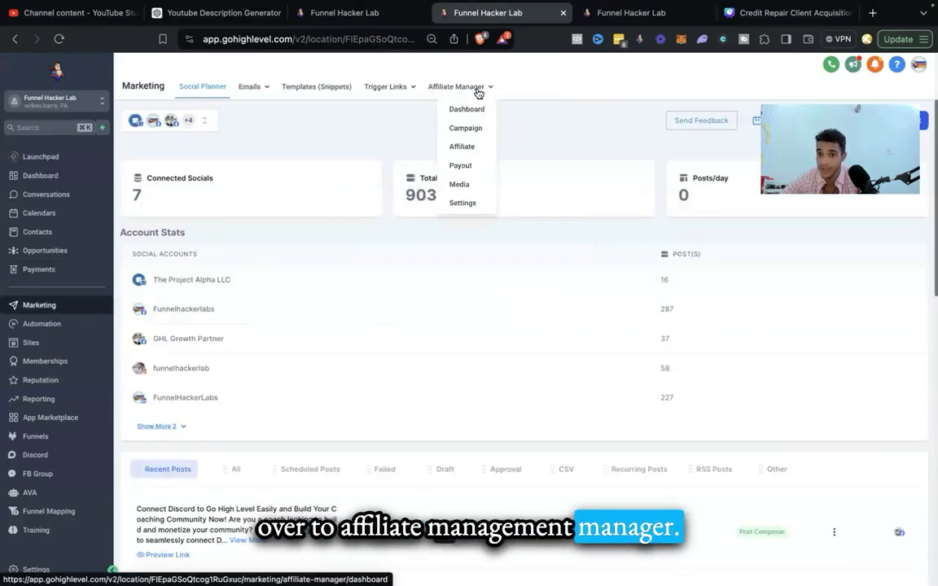
pyautogui.click(478, 92)
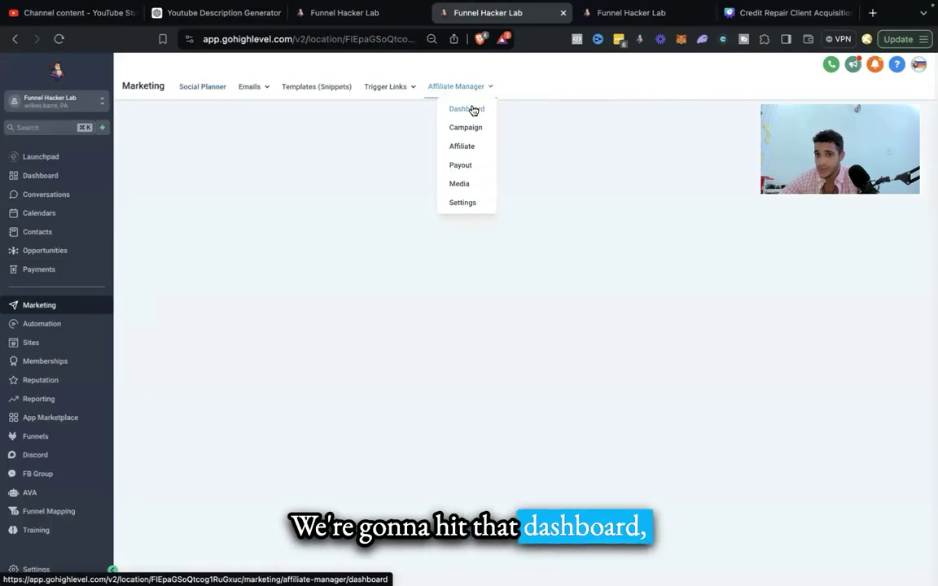
pyautogui.click(472, 110)
pyautogui.moveTo(463, 96)
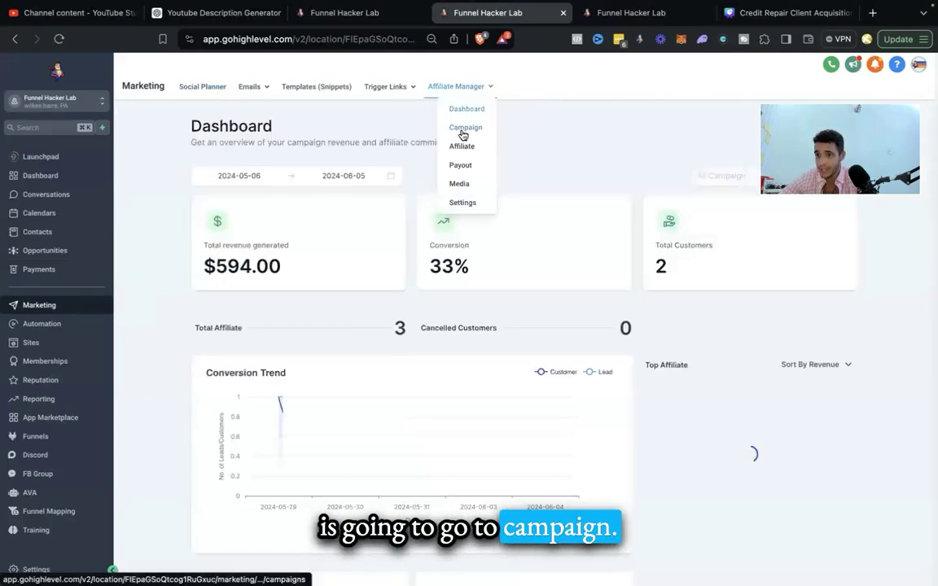
pyautogui.click(464, 129)
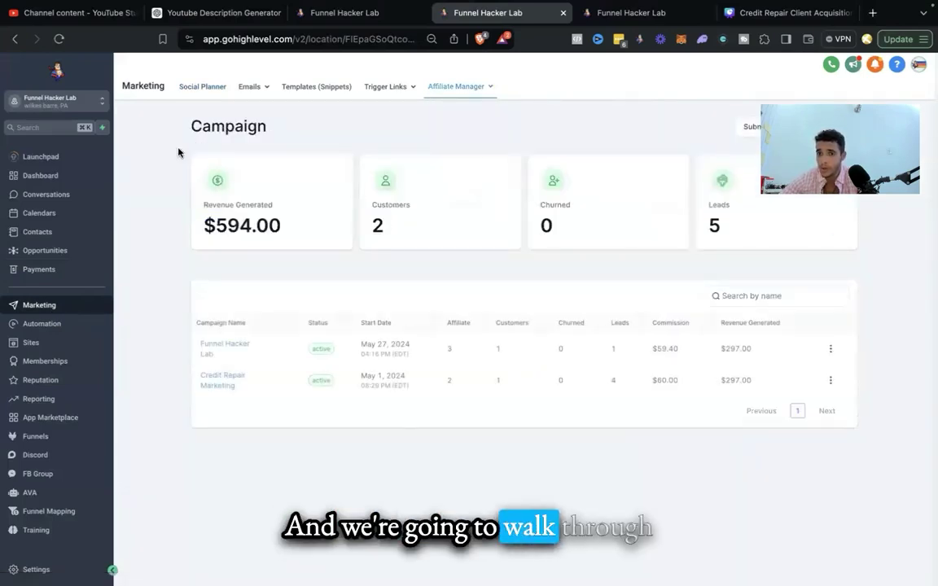
# Step: Add a new affiliate campaign with the 2 Week Challenge funnel as its source, then advance
pyautogui.click(834, 127)
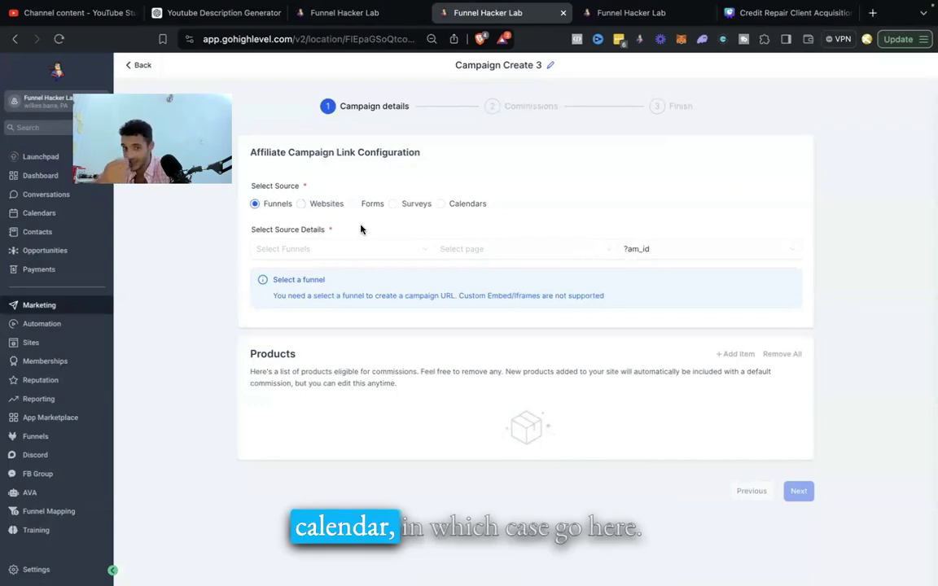
pyautogui.click(346, 254)
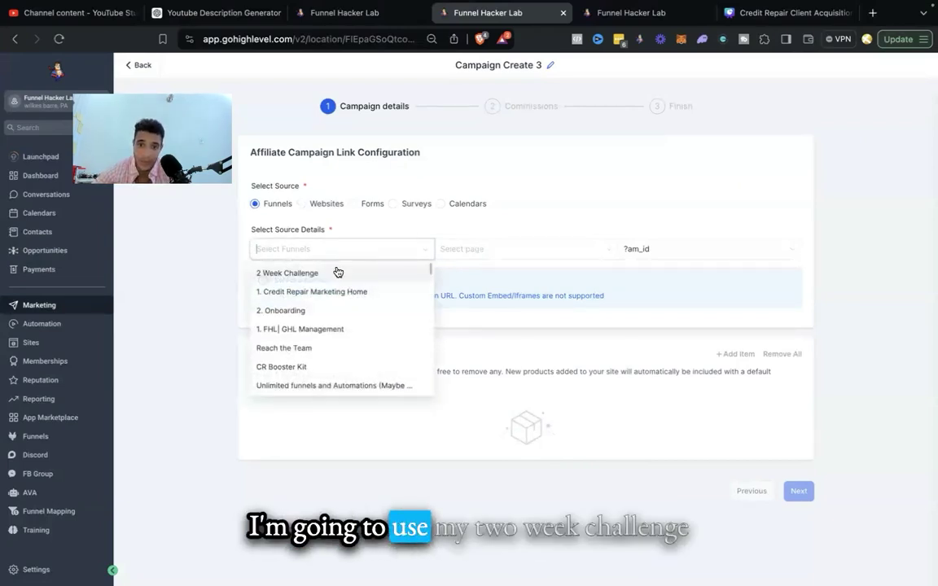
pyautogui.click(334, 272)
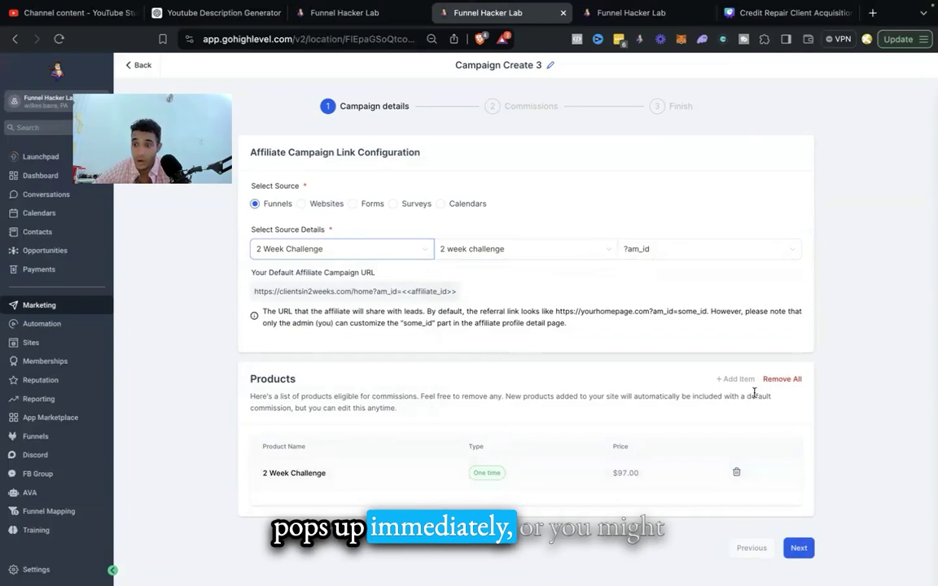
pyautogui.click(398, 253)
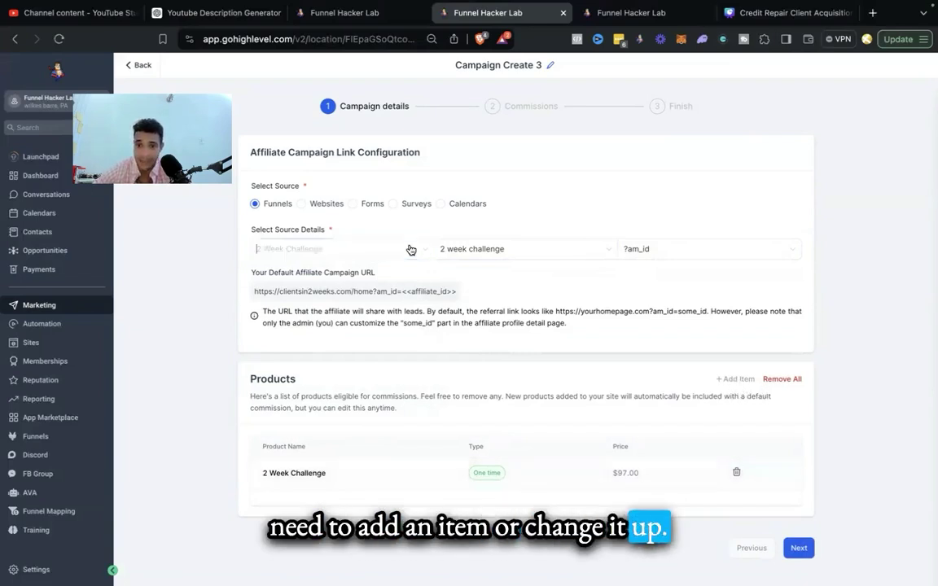
pyautogui.click(359, 293)
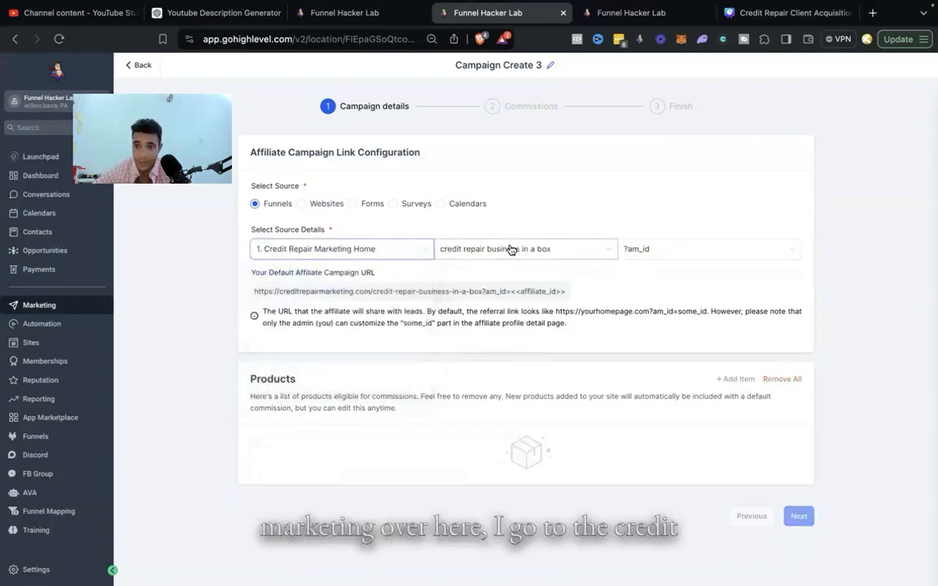
pyautogui.click(511, 249)
pyautogui.click(513, 291)
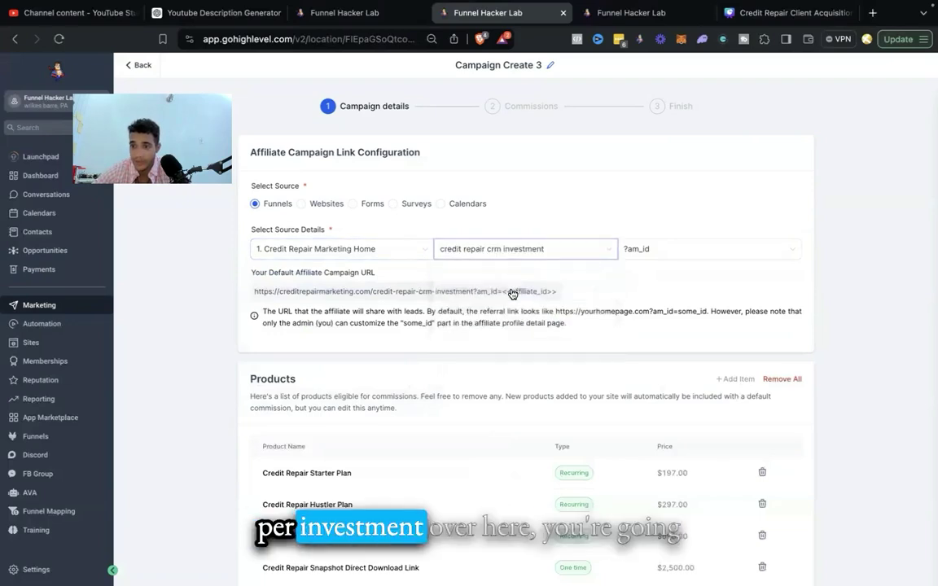
pyautogui.scroll(-1, 685, 394)
pyautogui.scroll(-1, 684, 394)
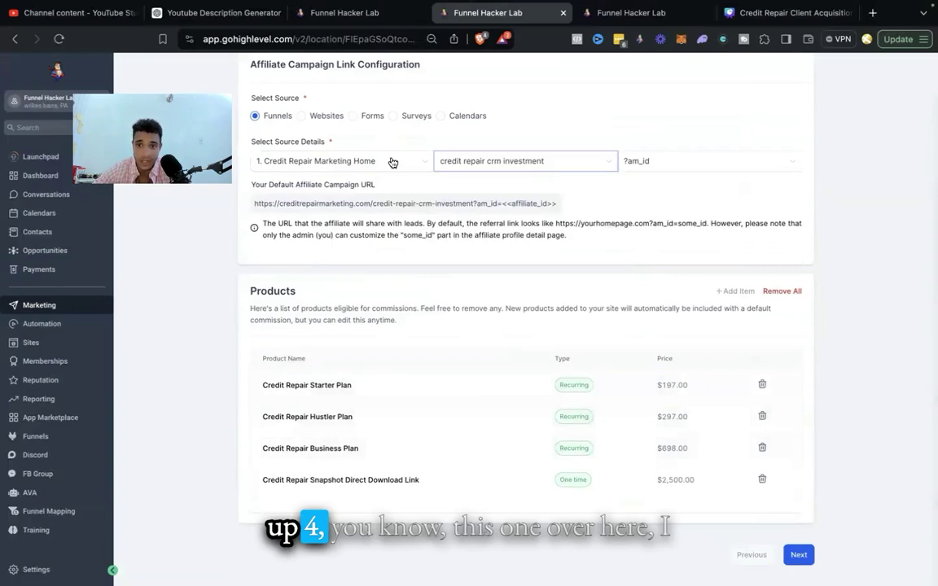
pyautogui.click(392, 162)
pyautogui.click(342, 184)
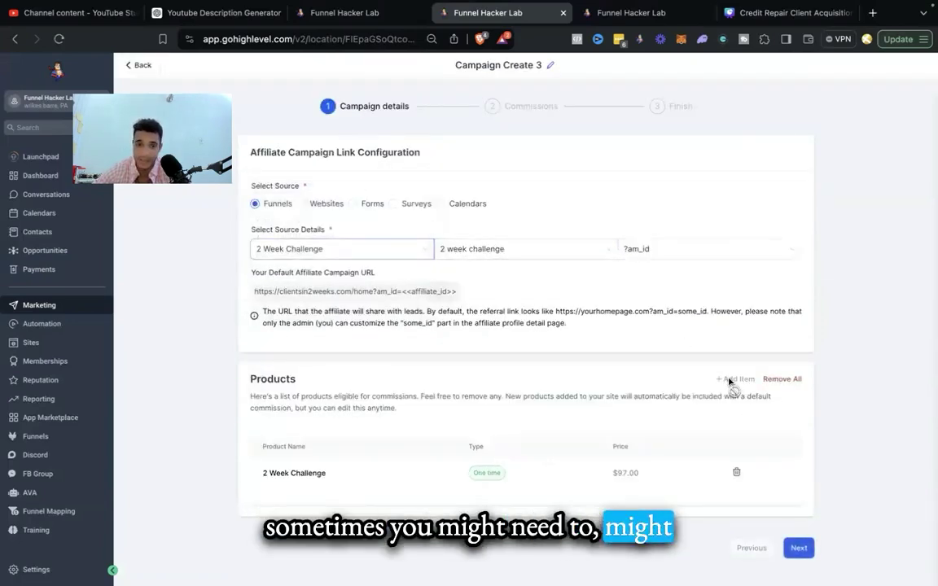
pyautogui.click(796, 548)
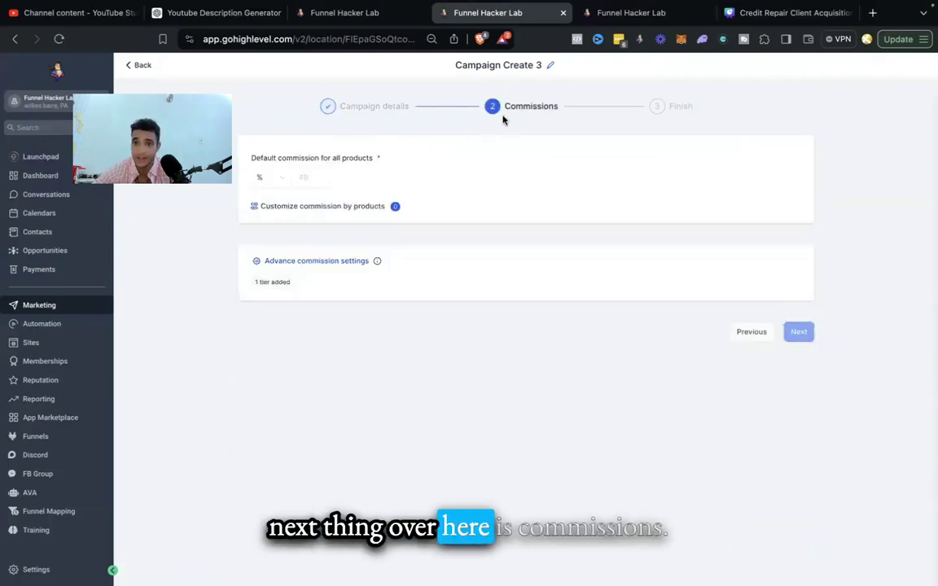
# Step: Change the default commission from Flat to 50%, then show the per-product commission window
pyautogui.click(261, 179)
pyautogui.click(272, 223)
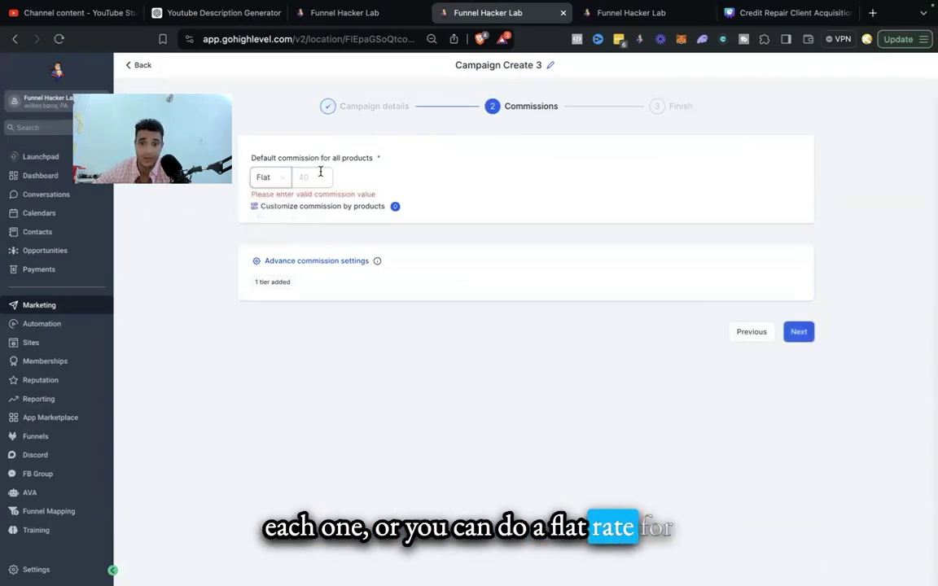
pyautogui.click(317, 171)
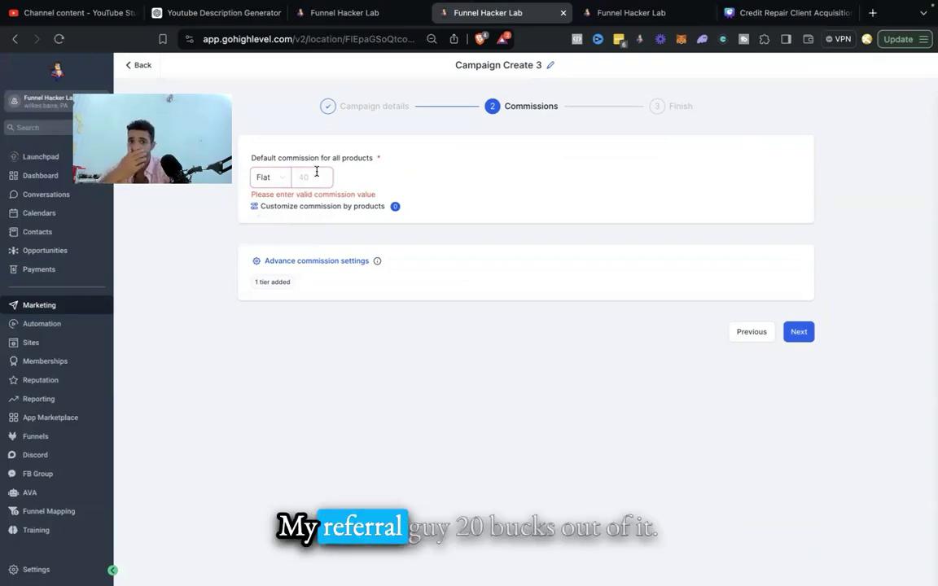
pyautogui.press('BackSpace')
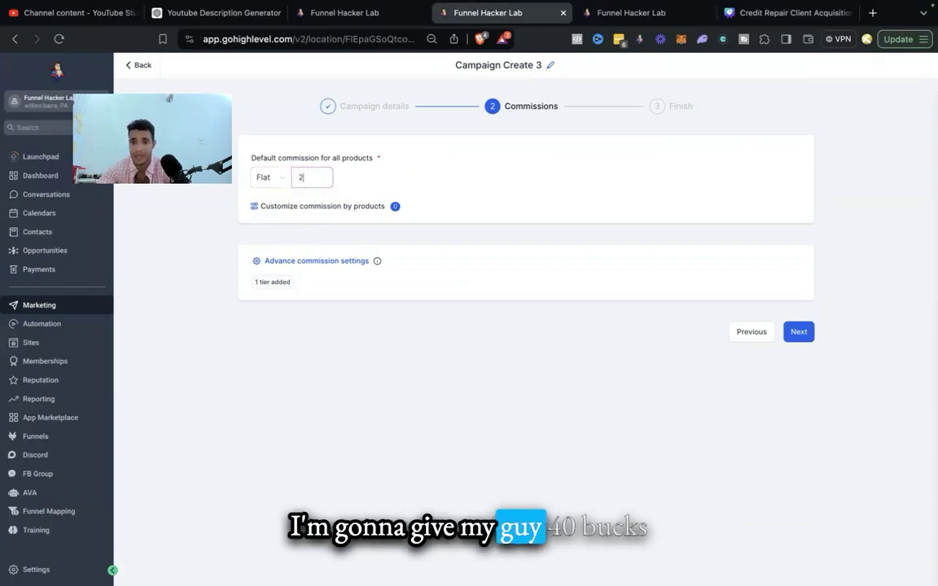
pyautogui.press('BackSpace')
pyautogui.press('BackSpace')
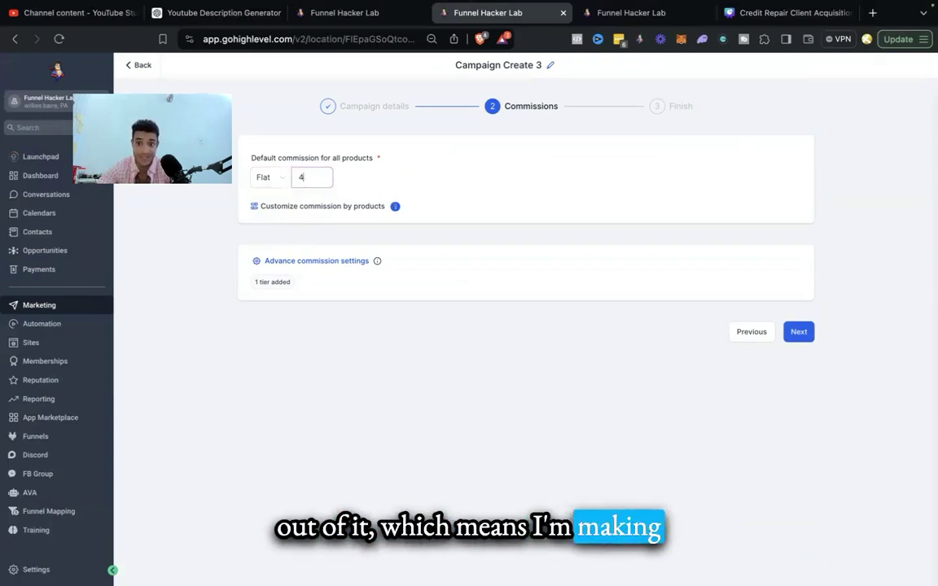
pyautogui.press('BackSpace')
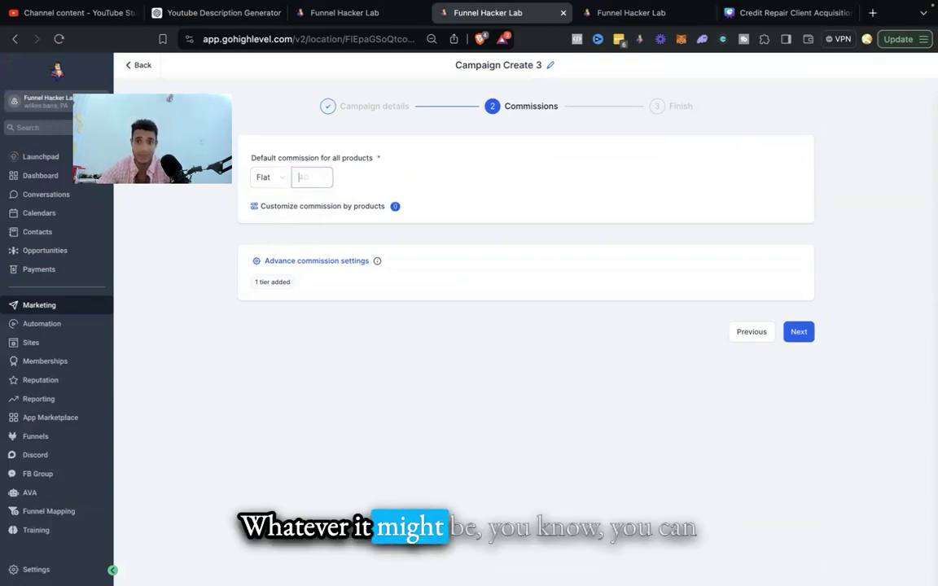
pyautogui.click(273, 179)
pyautogui.click(272, 200)
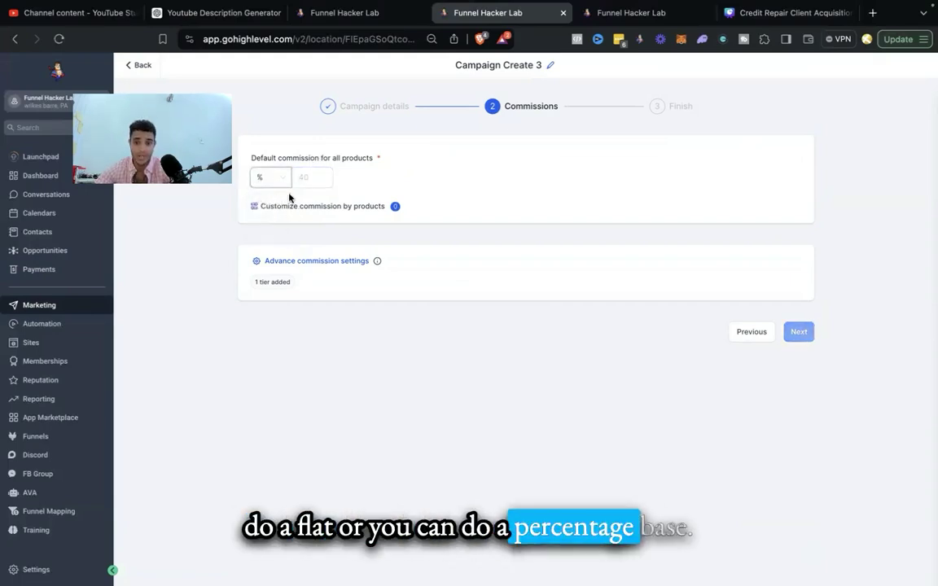
pyautogui.write('50')
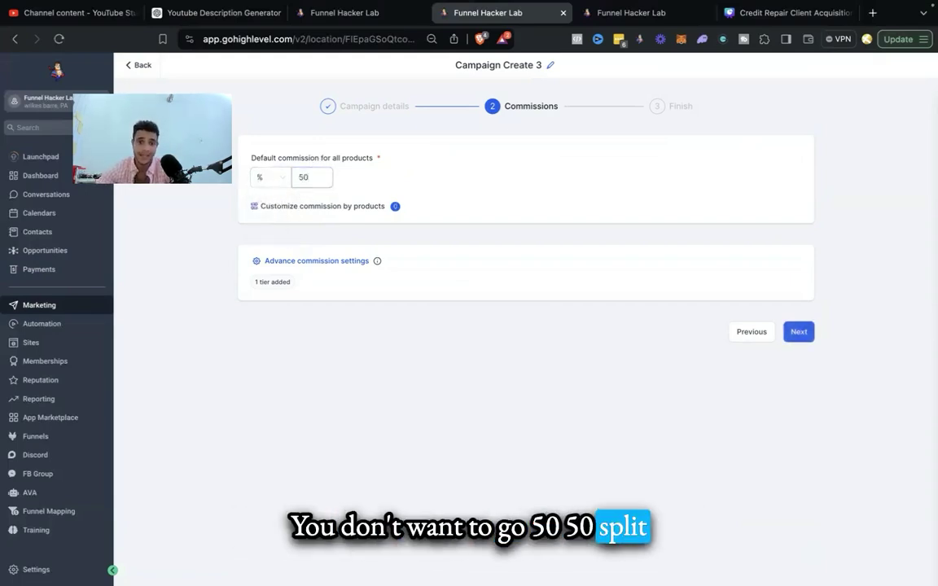
pyautogui.click(295, 207)
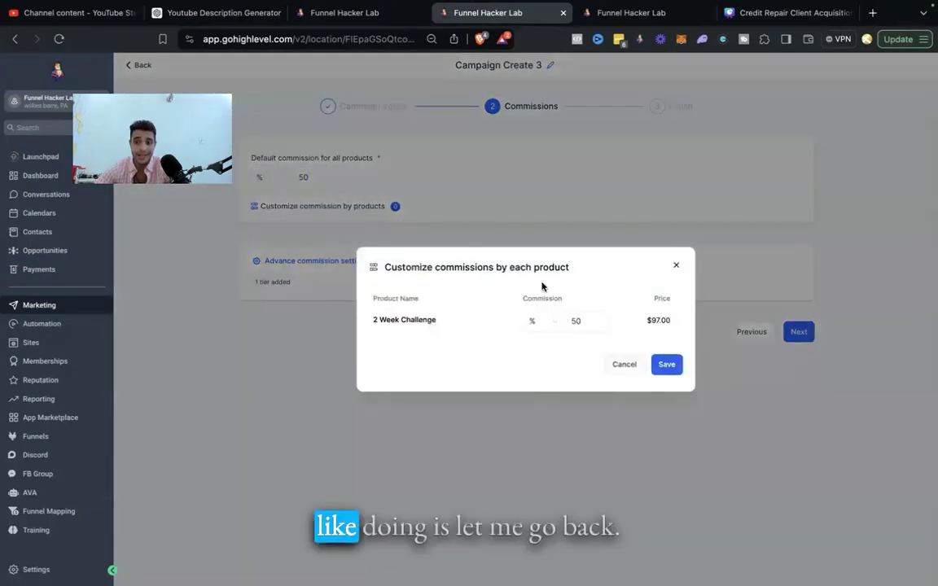
# Step: Change the source to the Credit Repair Marketing Home funnel's credit repair crm investment page
pyautogui.click(676, 266)
pyautogui.click(750, 334)
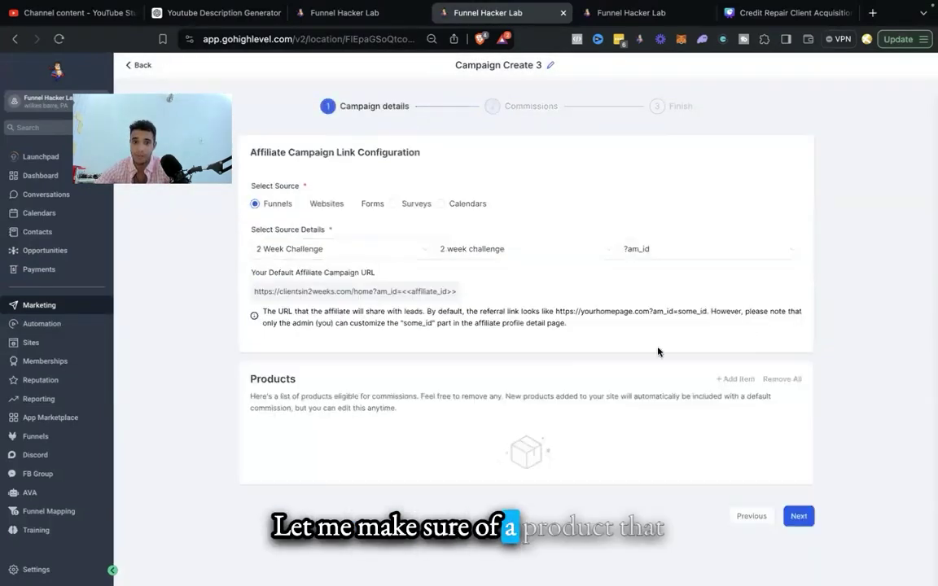
pyautogui.click(360, 291)
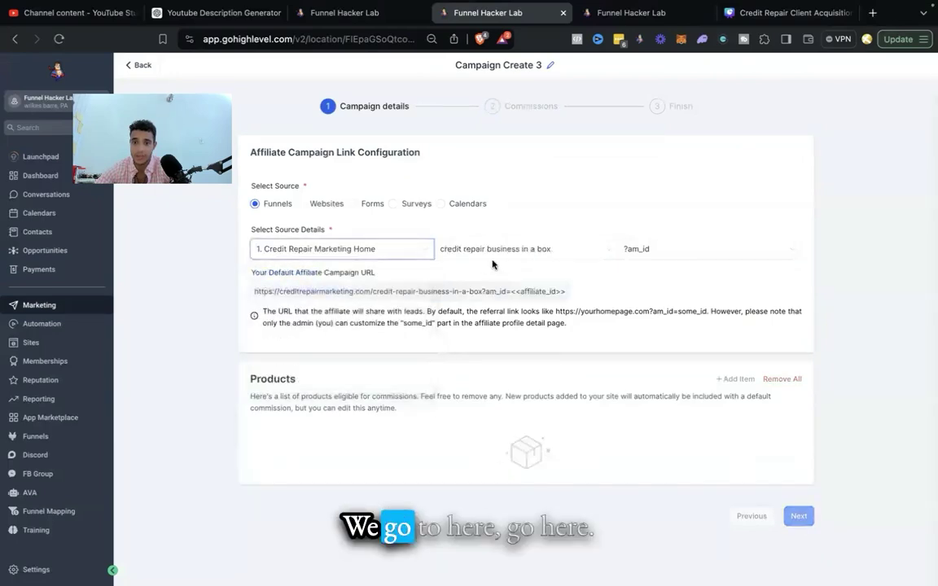
pyautogui.click(495, 252)
pyautogui.click(500, 293)
pyautogui.click(660, 249)
pyautogui.scroll(-2, 636, 325)
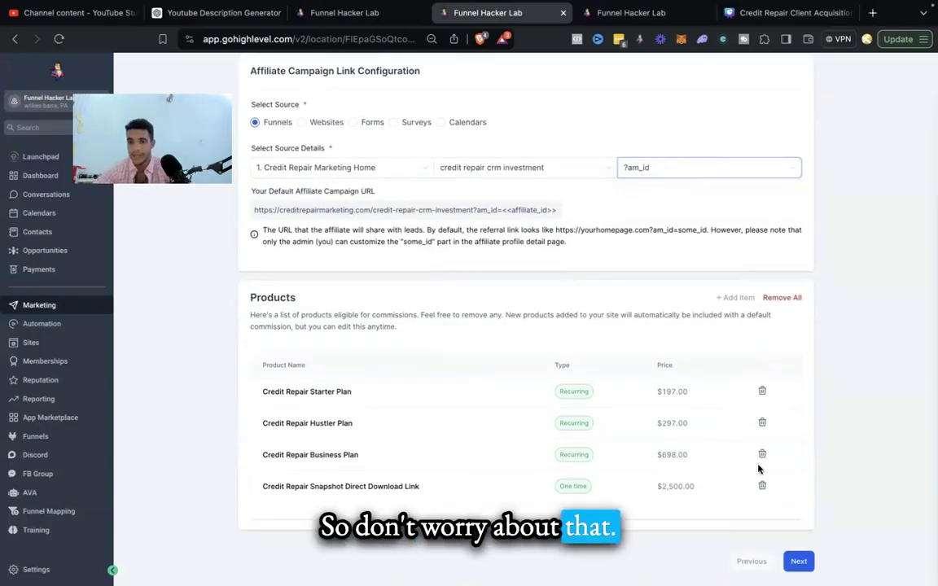
pyautogui.click(797, 561)
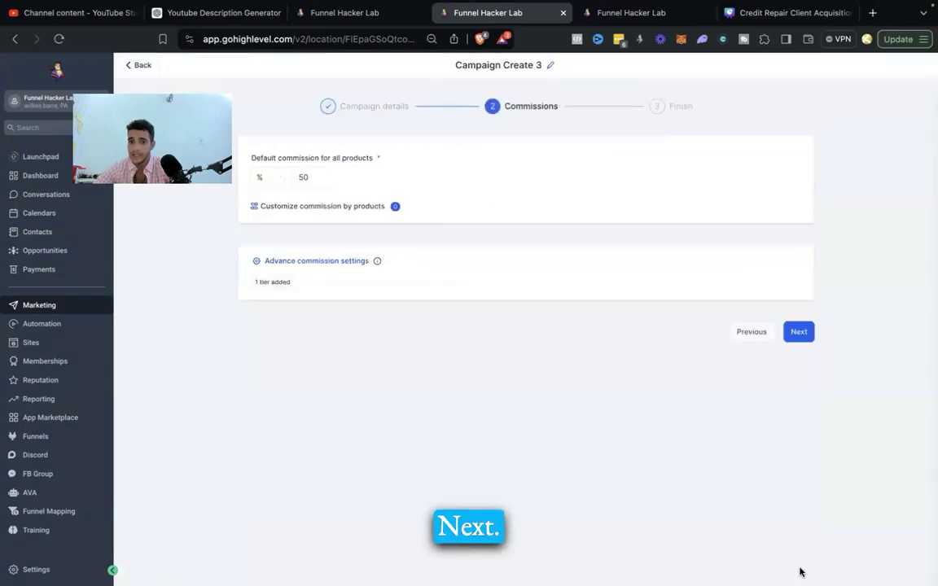
# Step: Make the Starter Plan commission a flat amount and keep Hustler Plan as a percentage
pyautogui.click(322, 208)
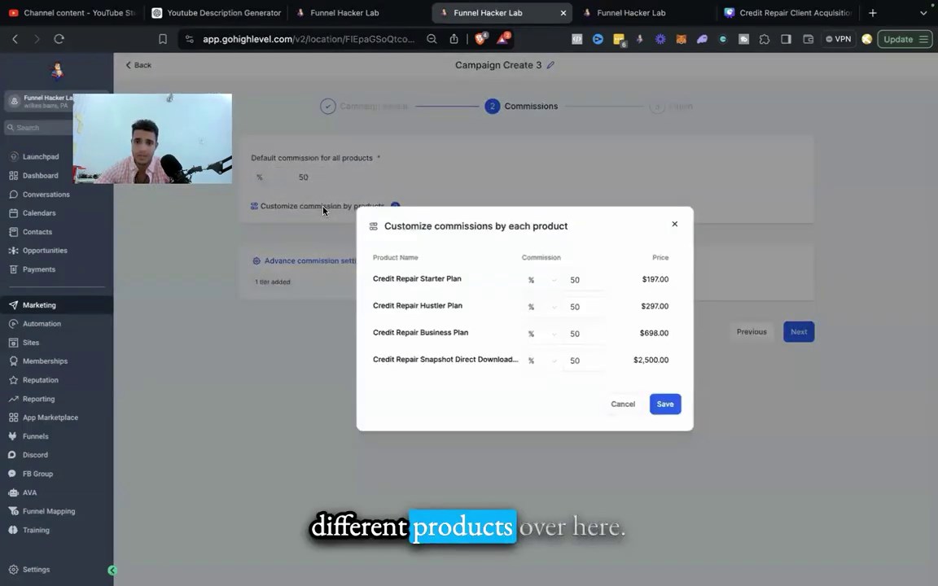
pyautogui.click(554, 281)
pyautogui.click(549, 314)
pyautogui.doubleClick(579, 280)
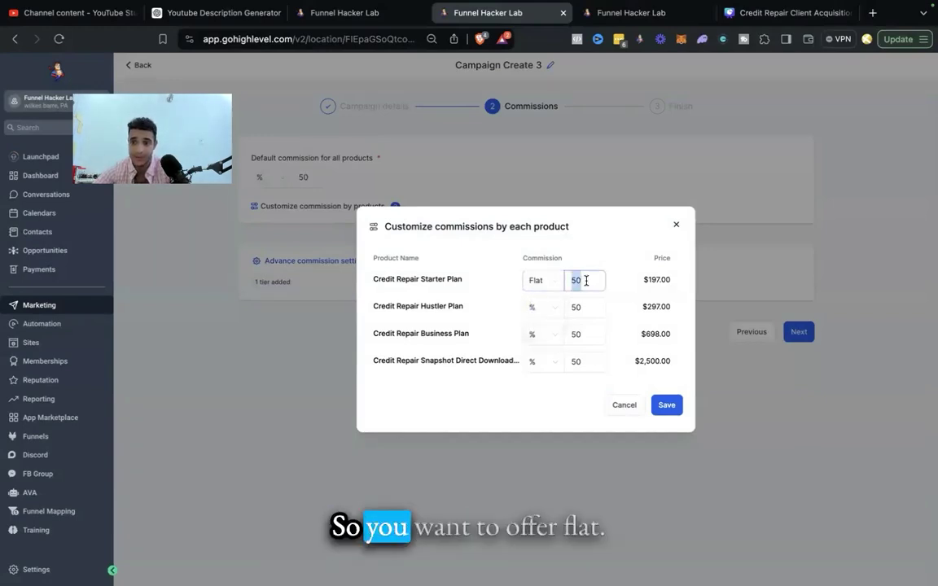
pyautogui.doubleClick(655, 282)
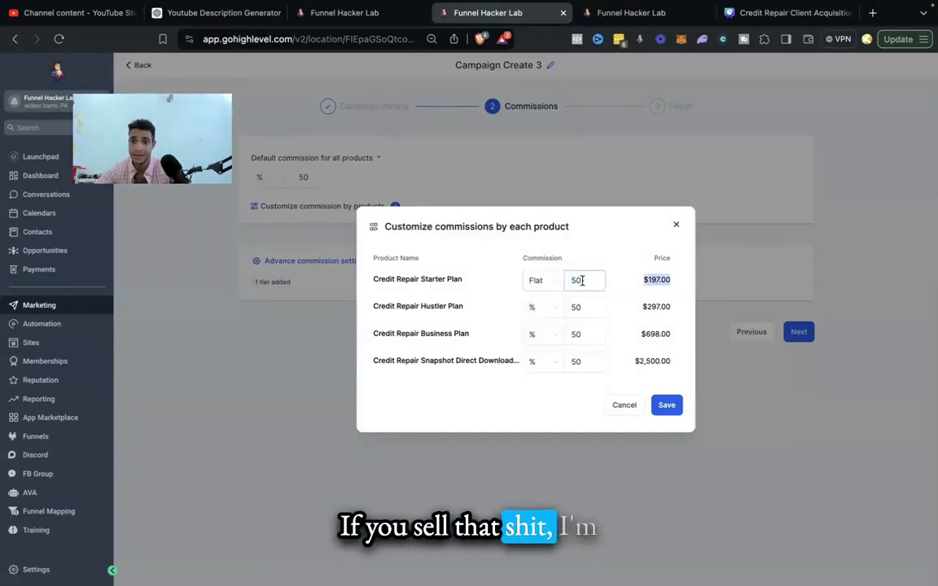
pyautogui.click(536, 308)
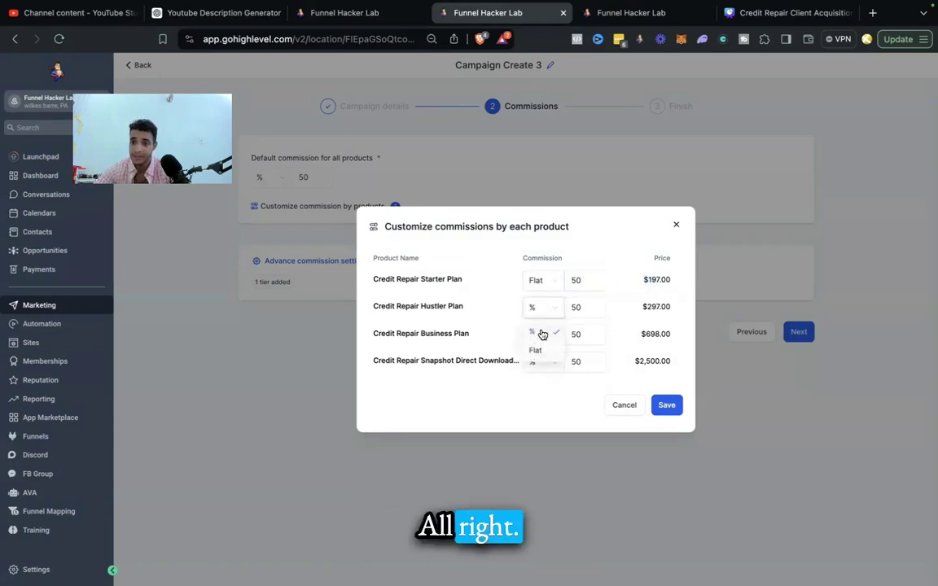
pyautogui.click(542, 334)
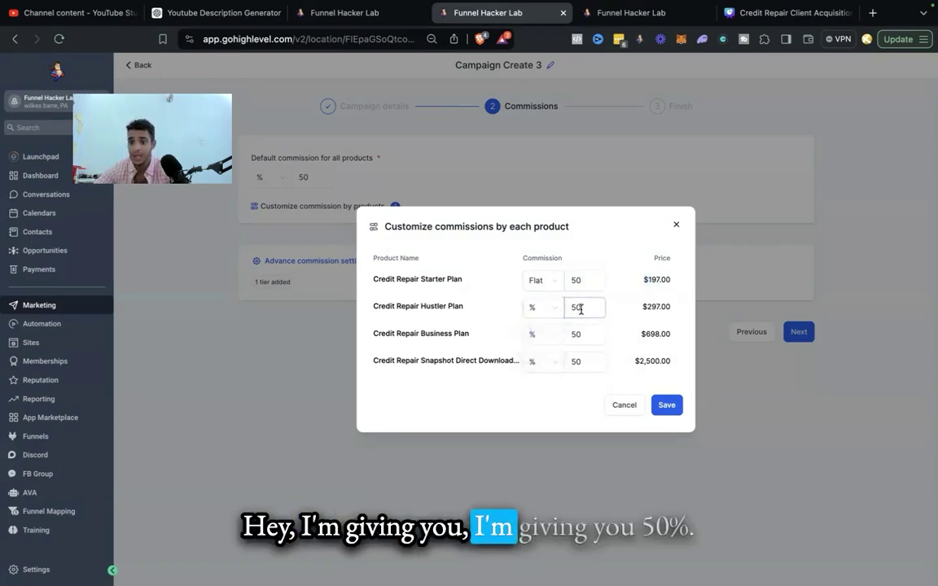
# Step: Give Business Plan a flat 150 and Snapshot a flat 500, then save the commissions
pyautogui.click(525, 334)
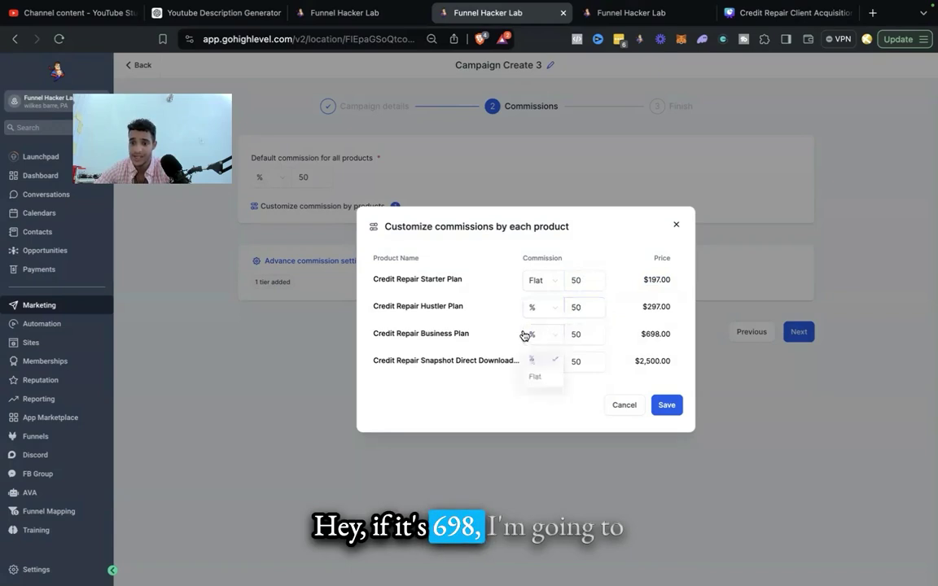
pyautogui.click(537, 378)
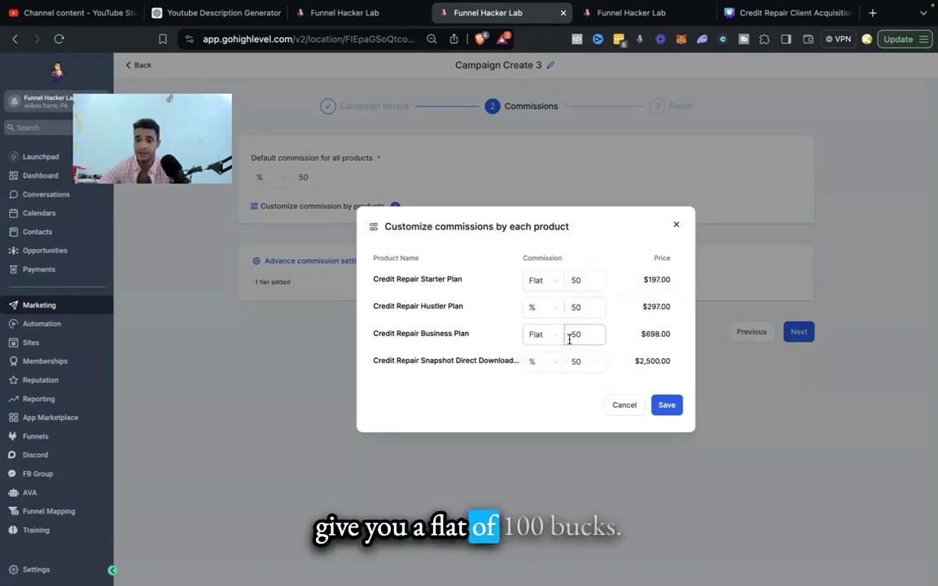
pyautogui.write('00')
pyautogui.press('BackSpace')
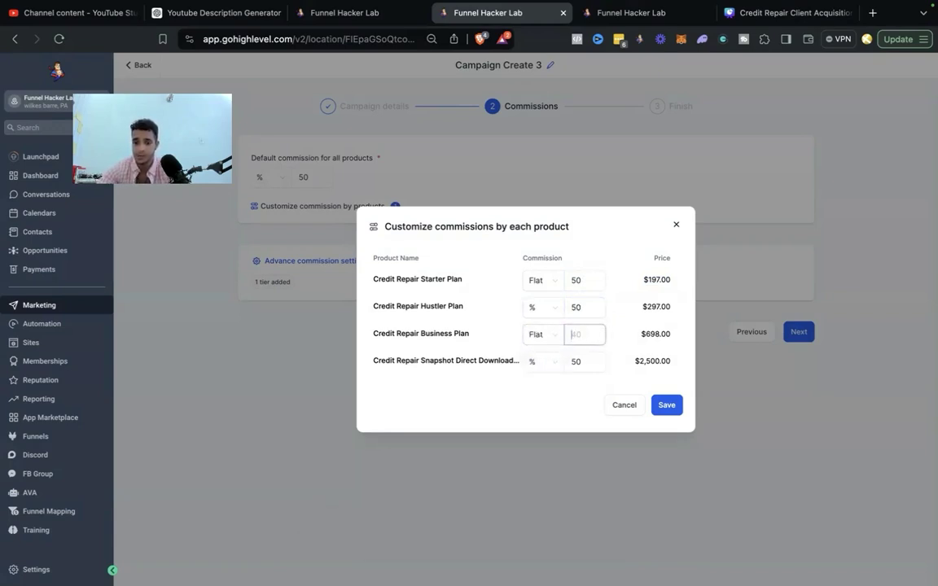
pyautogui.write('150')
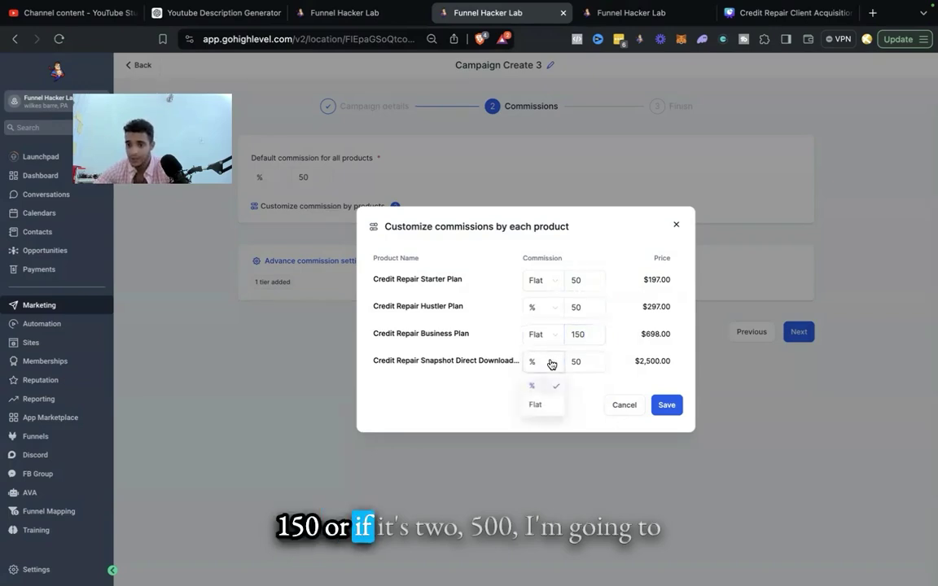
pyautogui.click(538, 403)
pyautogui.click(601, 356)
pyautogui.write('0')
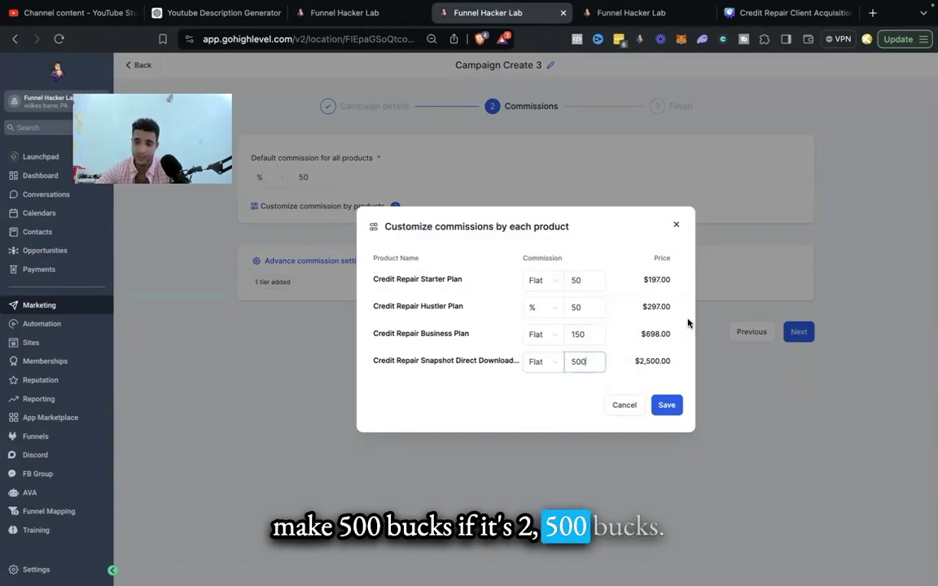
pyautogui.click(665, 404)
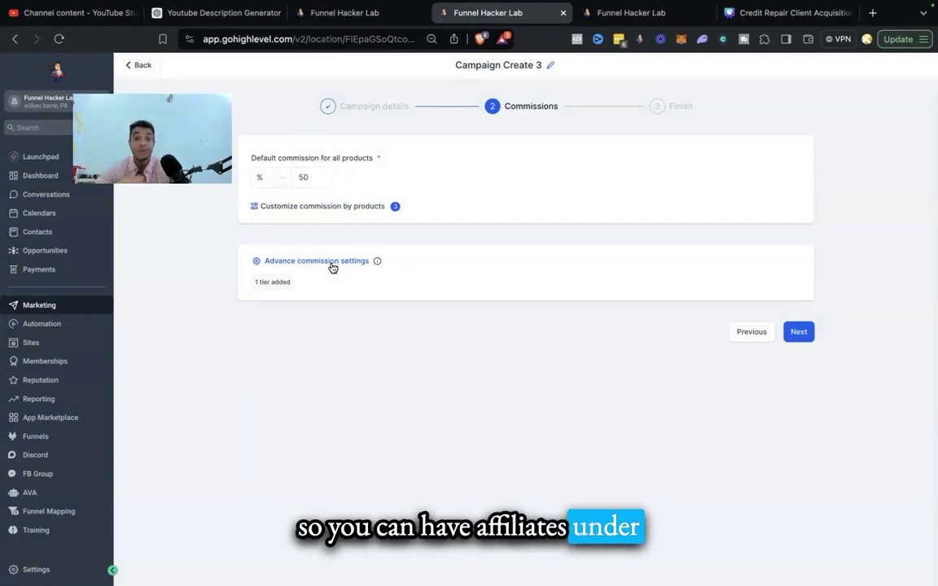
# Step: Set Number of tiers to 1 tier in Advance commission settings and advance to Finish
pyautogui.click(332, 263)
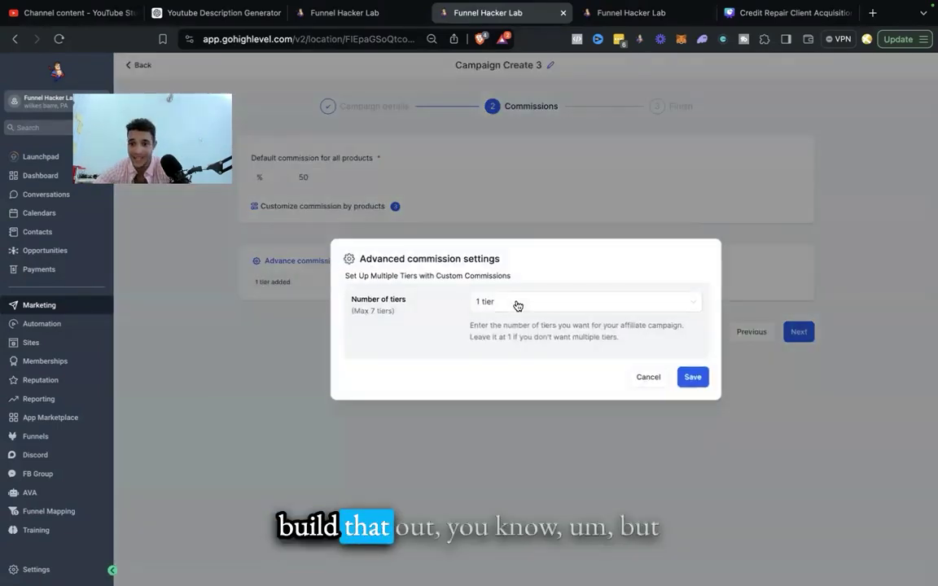
pyautogui.click(531, 308)
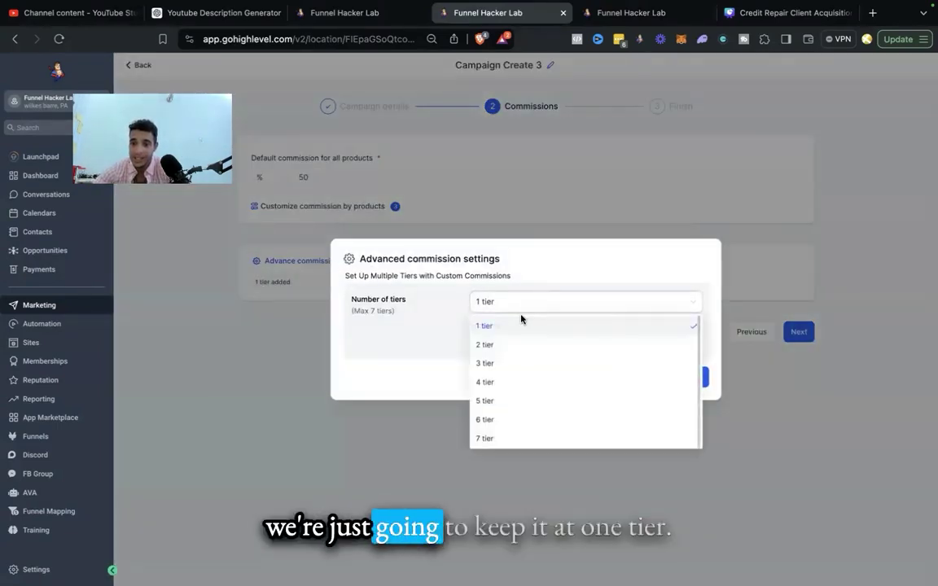
pyautogui.click(503, 326)
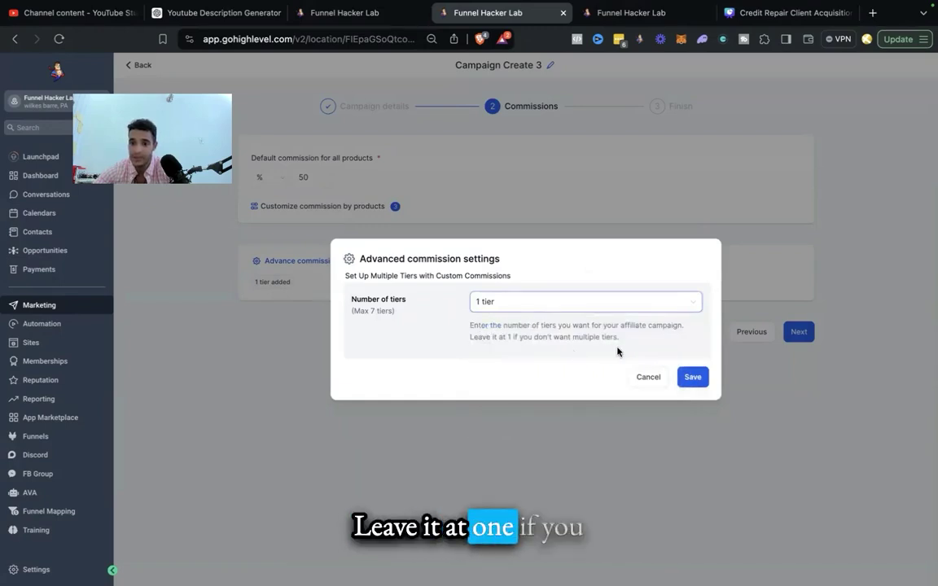
pyautogui.click(692, 377)
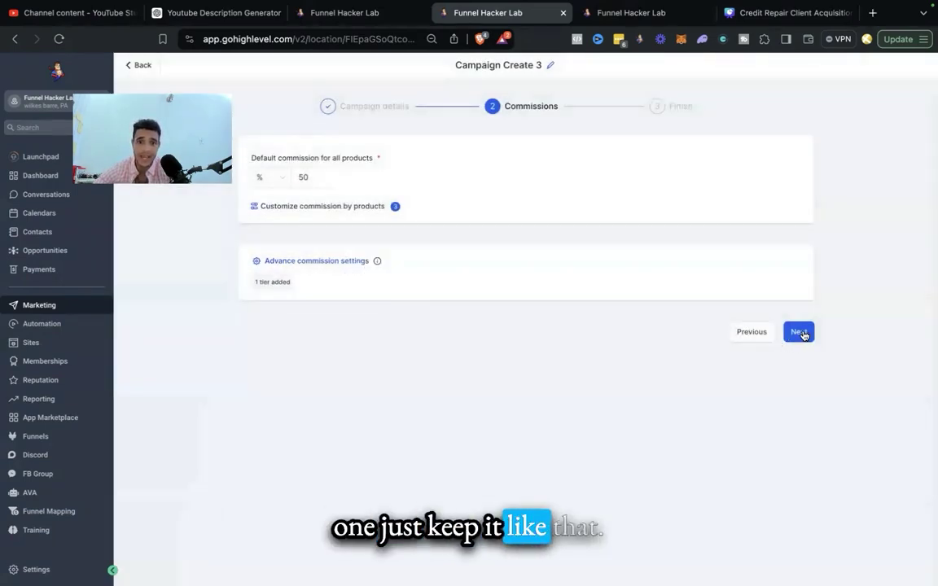
pyautogui.click(801, 332)
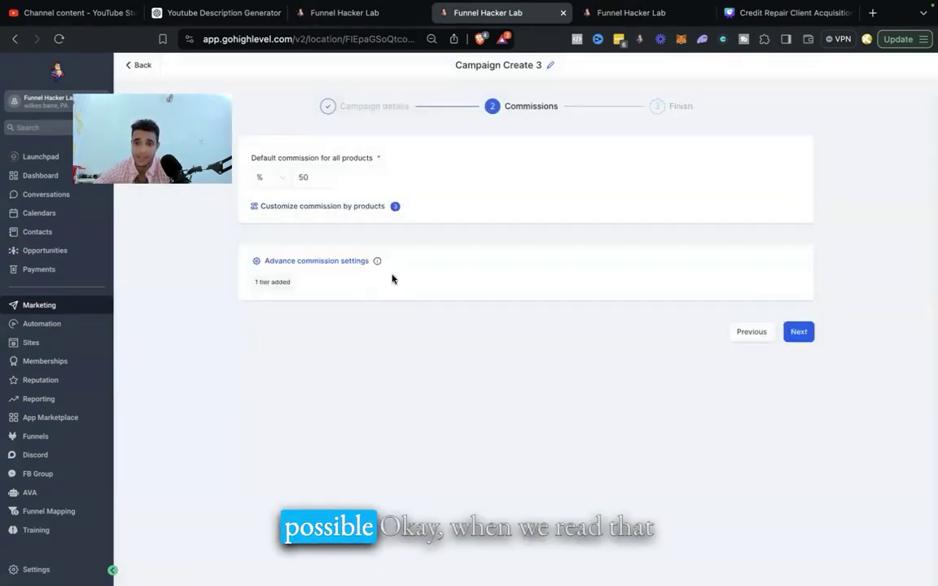
pyautogui.click(346, 260)
pyautogui.click(651, 373)
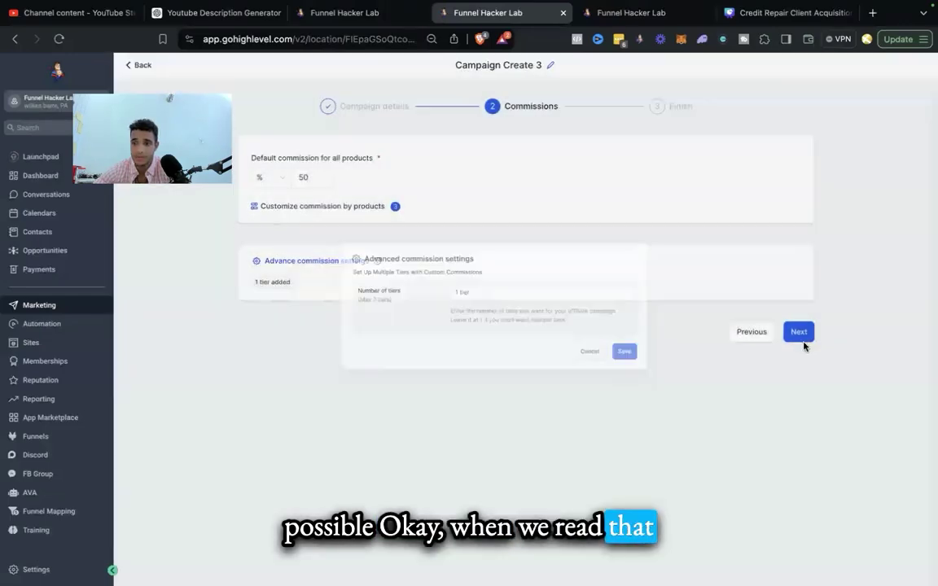
pyautogui.click(797, 334)
# Step: Enter 'Financial Consulting Referral' as the campaign description
pyautogui.click(340, 180)
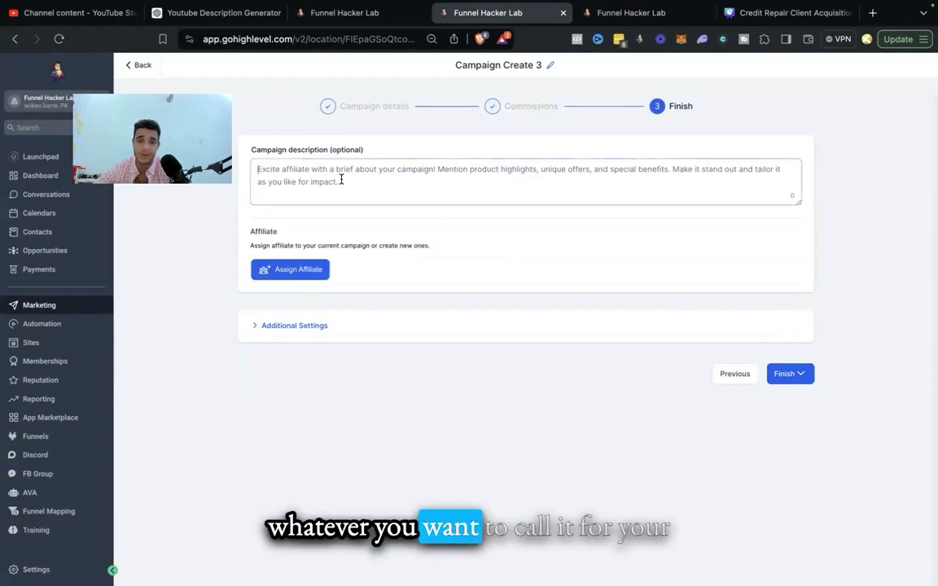
pyautogui.write('Credit')
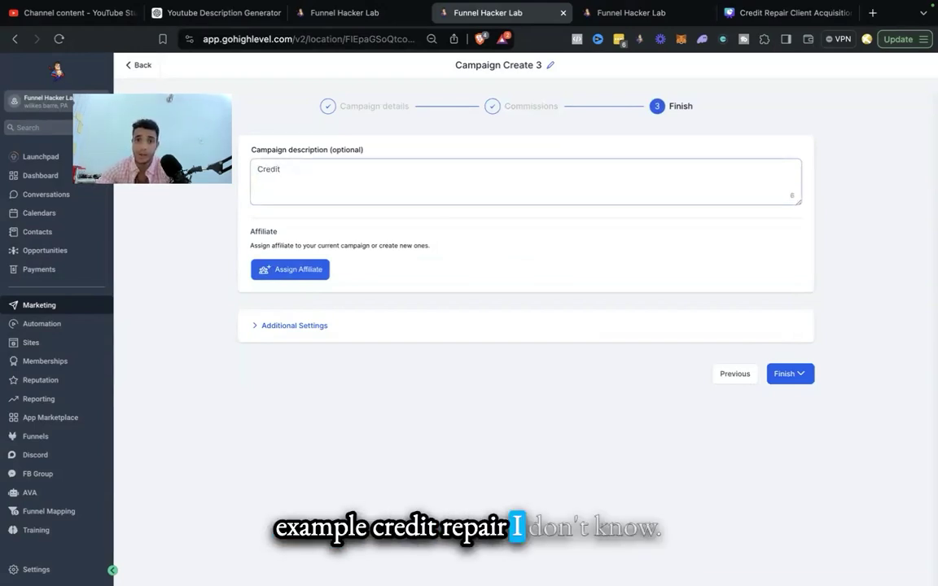
pyautogui.press('super+a')
pyautogui.press('BackSpace')
pyautogui.write('Financial Consulting ')
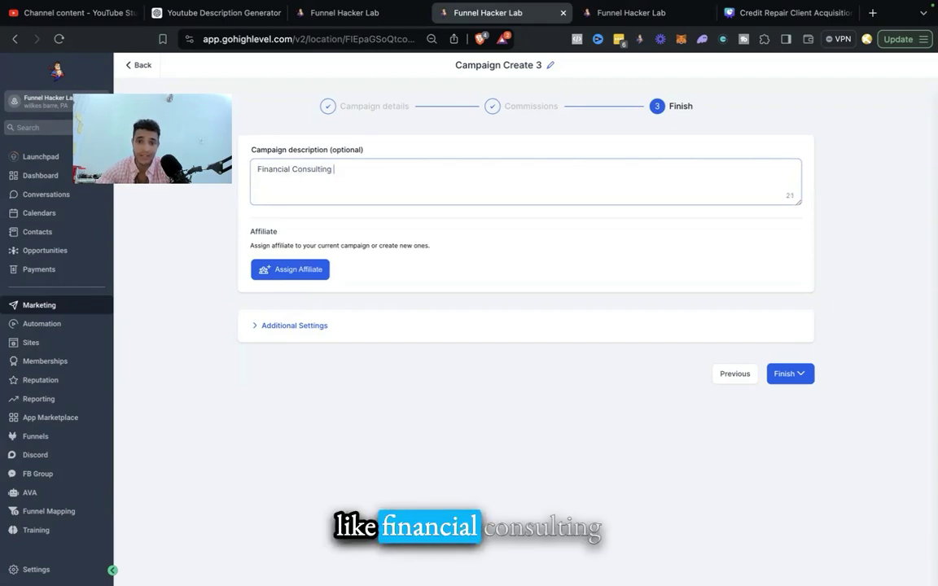
pyautogui.write('Referra')
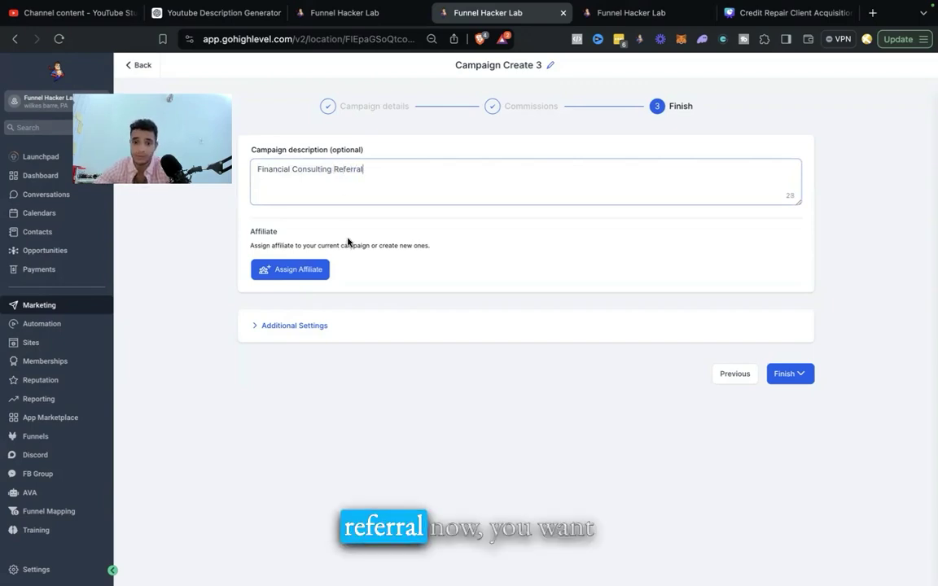
pyautogui.write('l')
# Step: Assign three affiliates to the campaign and expand Additional Settings
pyautogui.click(291, 269)
pyautogui.scroll(-2, 345, 371)
pyautogui.scroll(2, 345, 371)
pyautogui.click(345, 374)
pyautogui.scroll(-2, 345, 376)
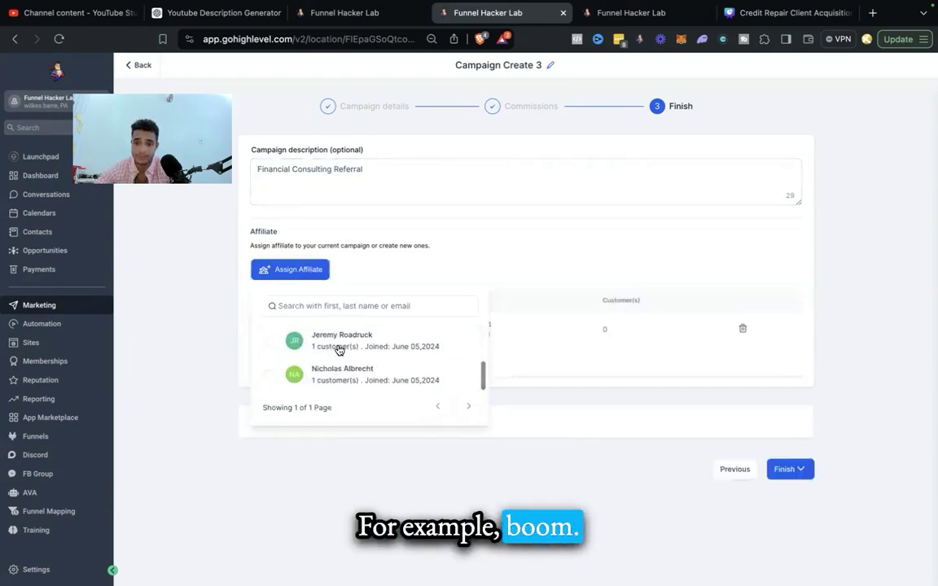
pyautogui.click(340, 350)
pyautogui.click(338, 388)
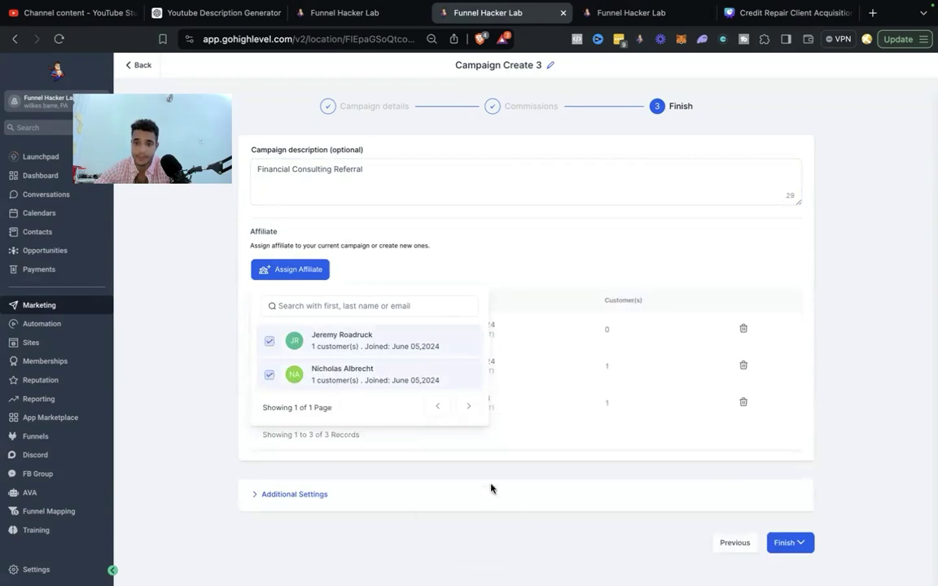
pyautogui.click(310, 494)
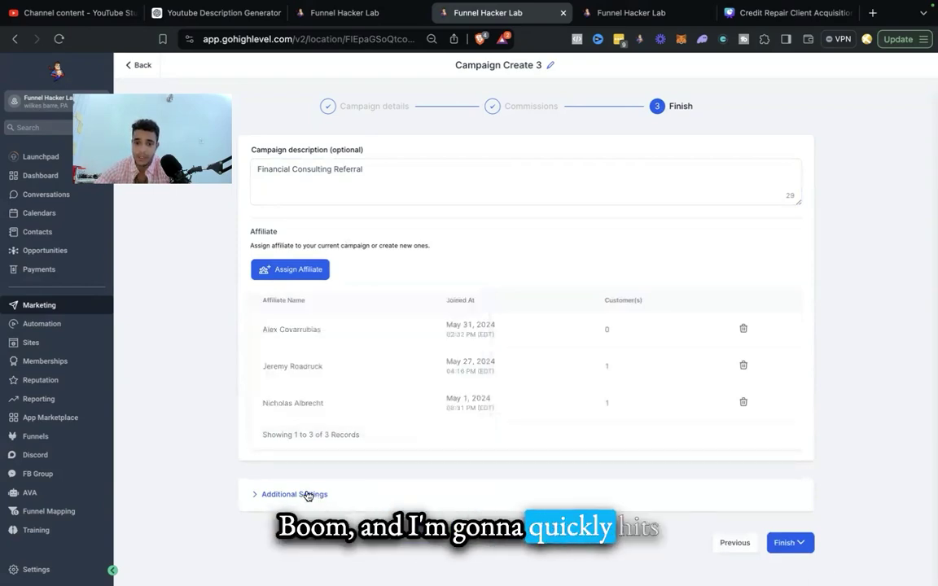
pyautogui.click(310, 495)
pyautogui.scroll(-3, 511, 493)
# Step: Try the Ai Automation & Funnel Marketing email template, then return to Default Template
pyautogui.click(328, 380)
pyautogui.click(377, 329)
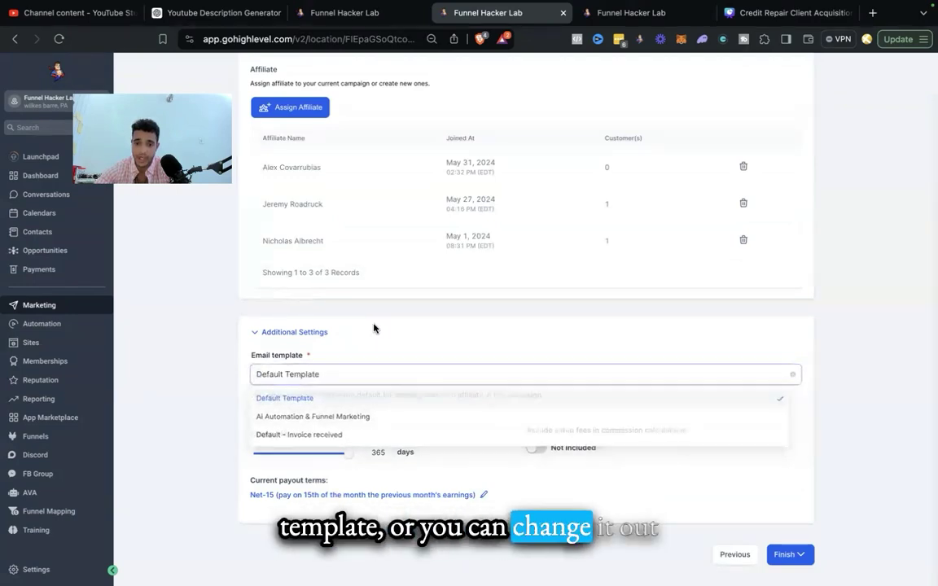
pyautogui.click(383, 381)
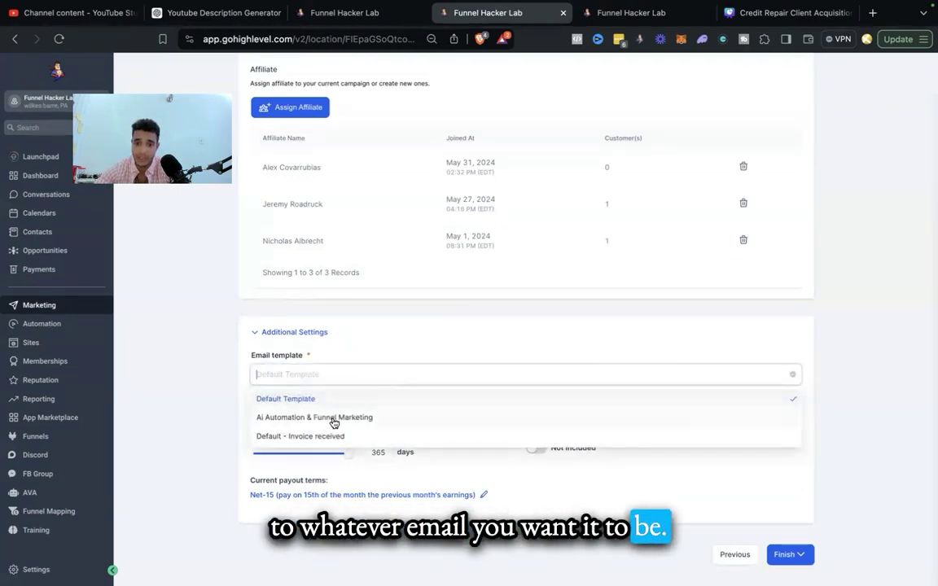
pyautogui.click(330, 419)
pyautogui.scroll(-3, 437, 393)
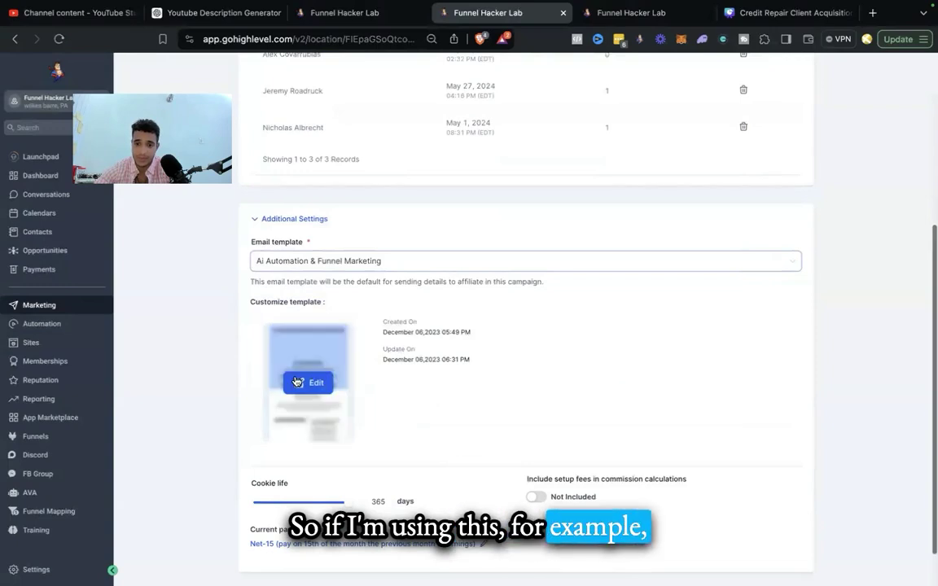
pyautogui.click(434, 262)
pyautogui.click(357, 285)
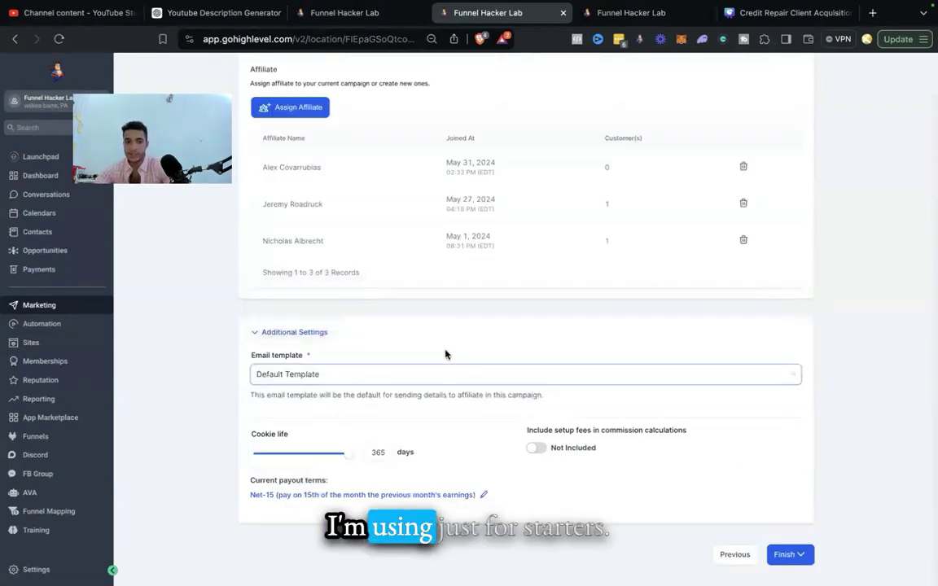
# Step: Leave setup fees excluded from commissions and keep Net-15 payout terms
pyautogui.click(535, 449)
pyautogui.click(537, 450)
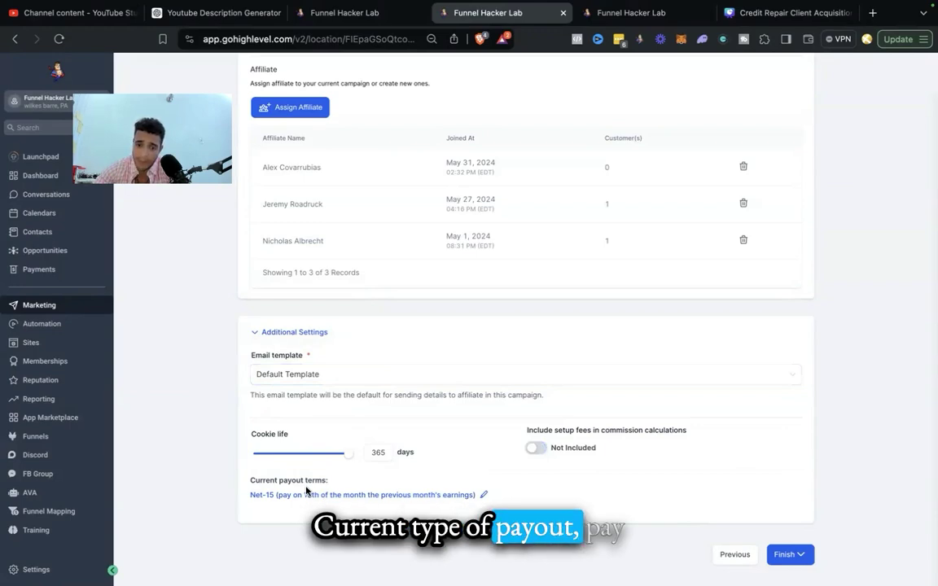
pyautogui.click(399, 496)
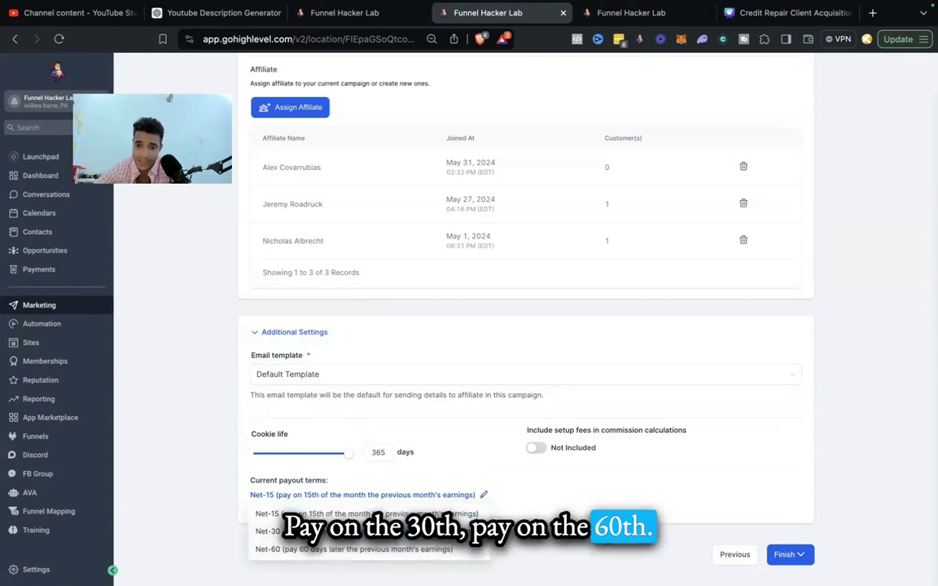
pyautogui.click(454, 516)
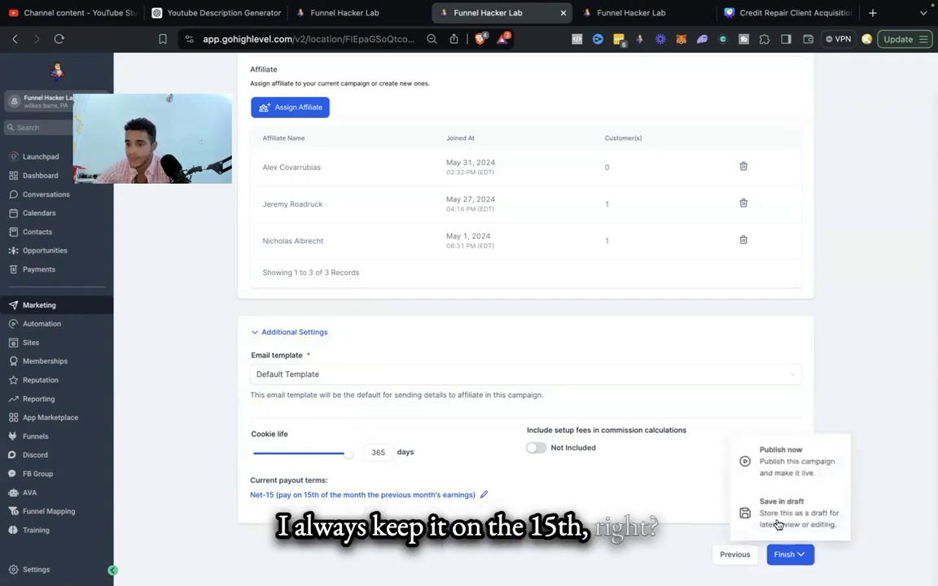
# Step: Publish Campaign Create 3 now and go to the Affiliate Manager's affiliates list
pyautogui.click(781, 452)
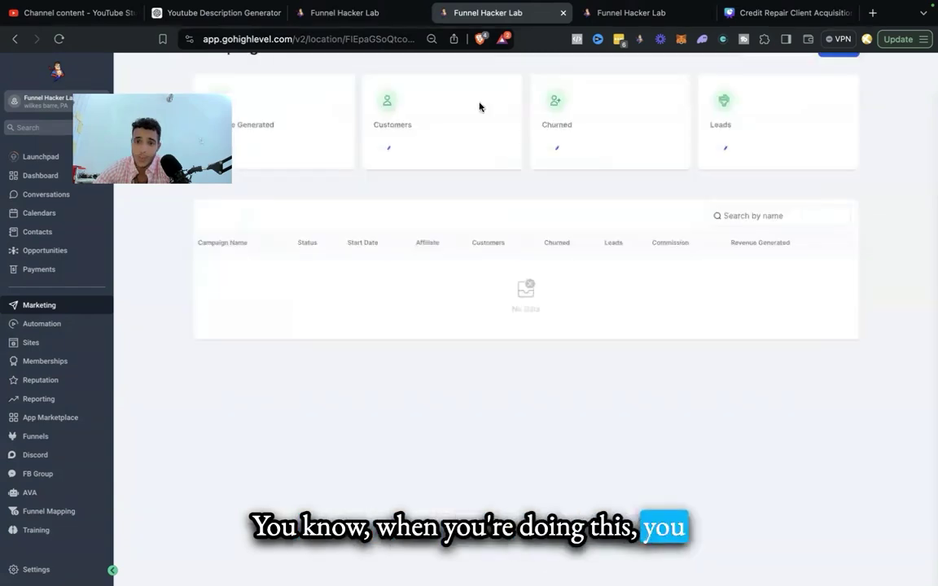
pyautogui.moveTo(475, 98)
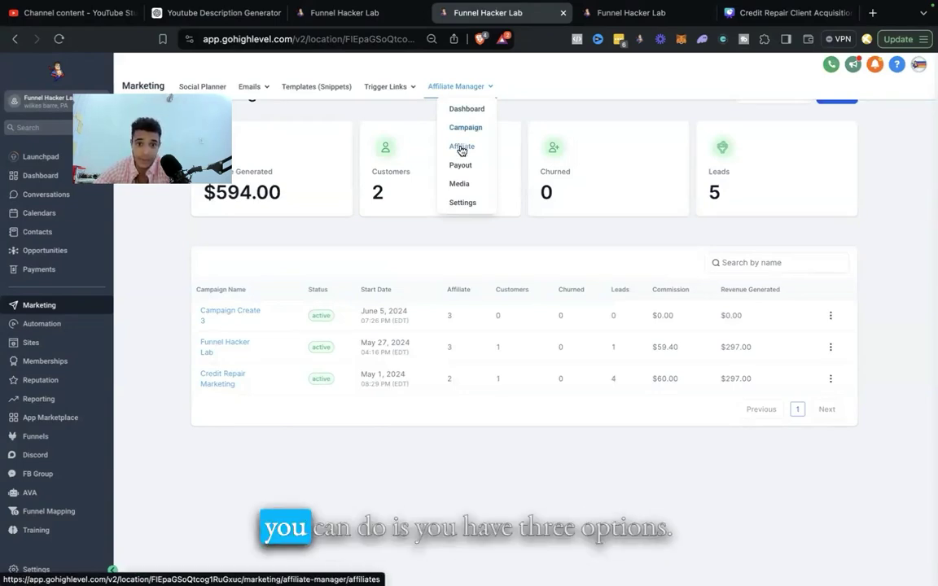
pyautogui.click(462, 149)
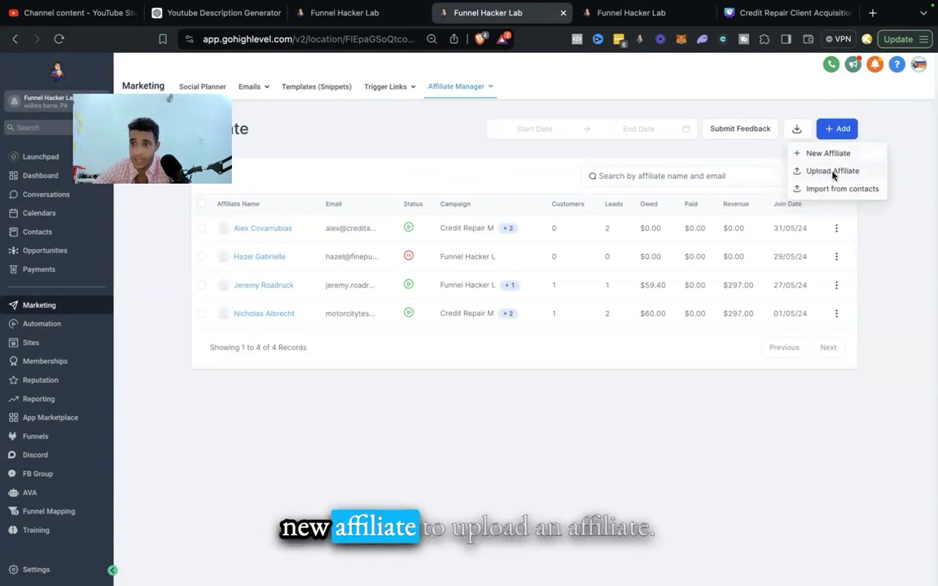
pyautogui.click(830, 170)
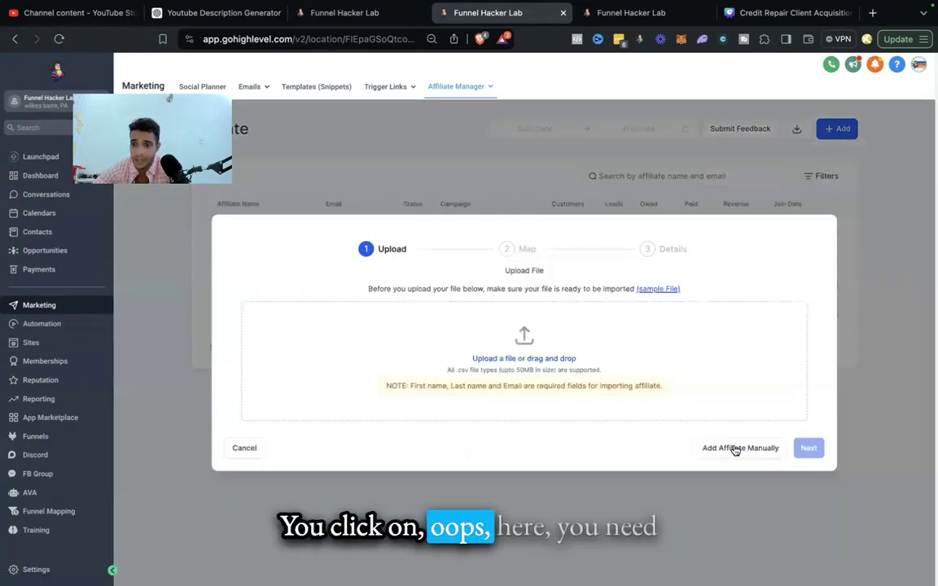
pyautogui.click(735, 448)
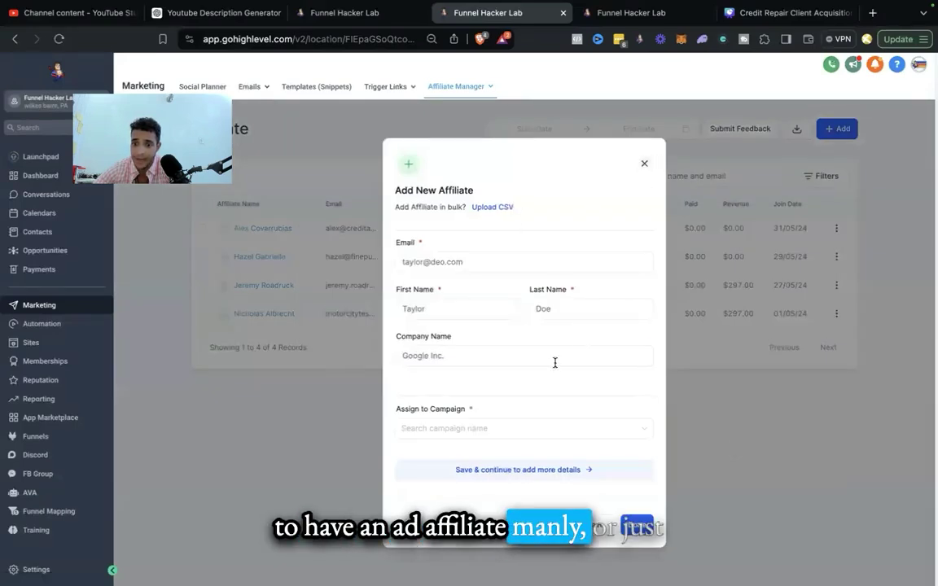
pyautogui.click(644, 165)
pyautogui.click(832, 130)
pyautogui.click(827, 153)
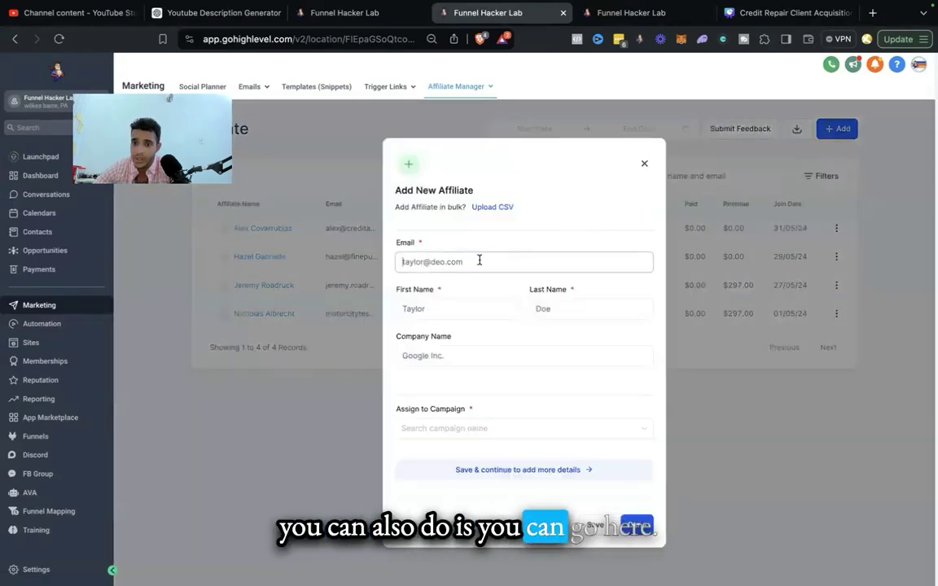
pyautogui.click(647, 163)
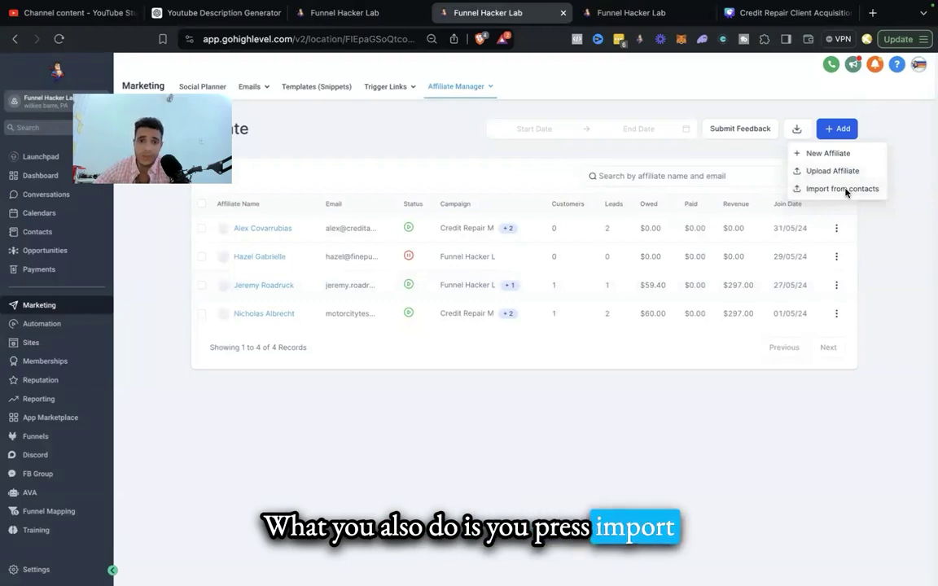
# Step: Import five existing contacts as new affiliates, bringing the Affiliates list to nine records
pyautogui.click(843, 188)
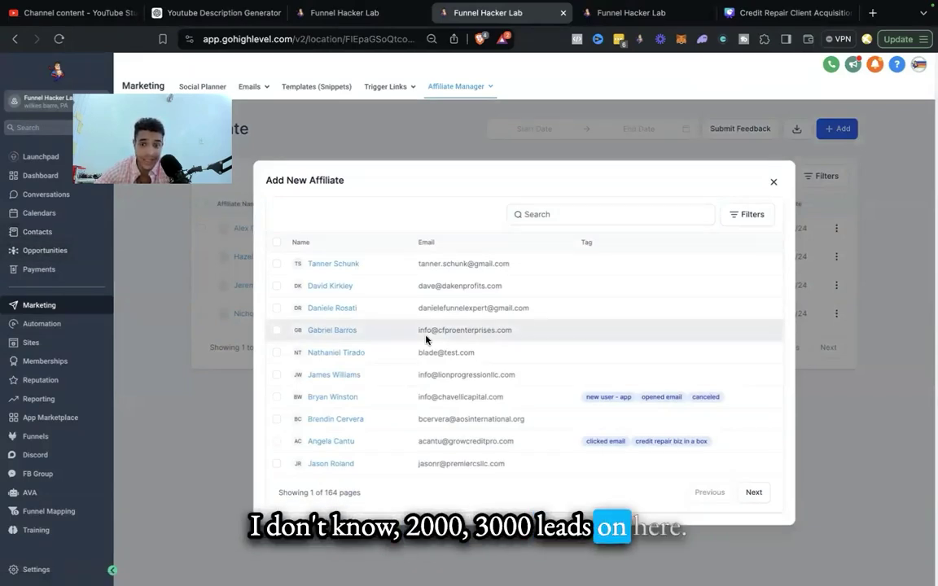
pyautogui.click(276, 263)
pyautogui.click(275, 272)
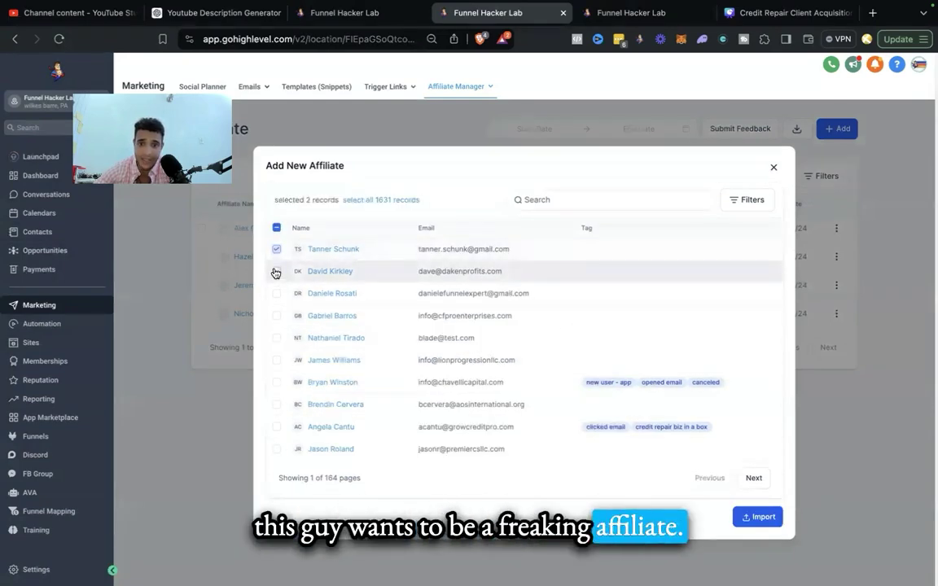
pyautogui.click(274, 295)
pyautogui.click(276, 317)
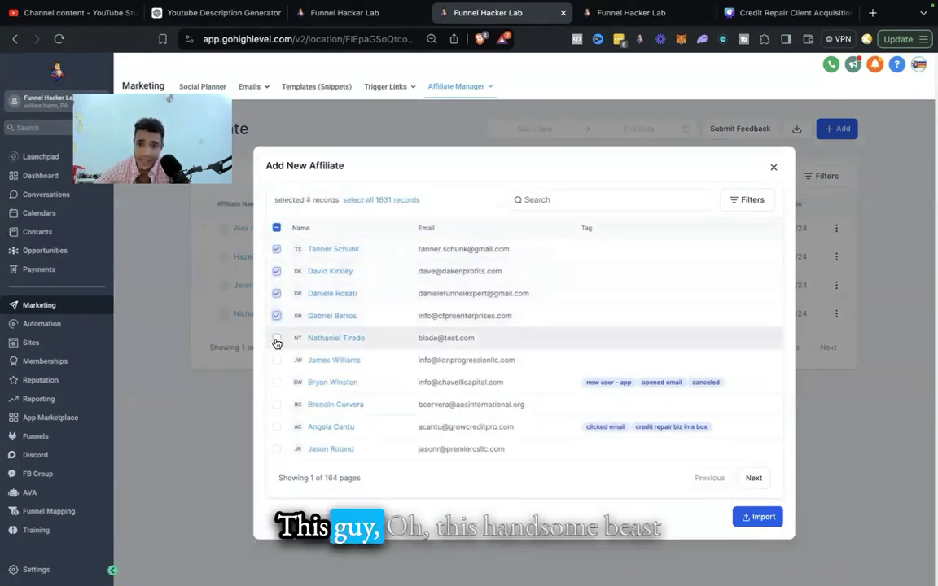
pyautogui.moveTo(288, 342); pyautogui.dragTo(515, 337)
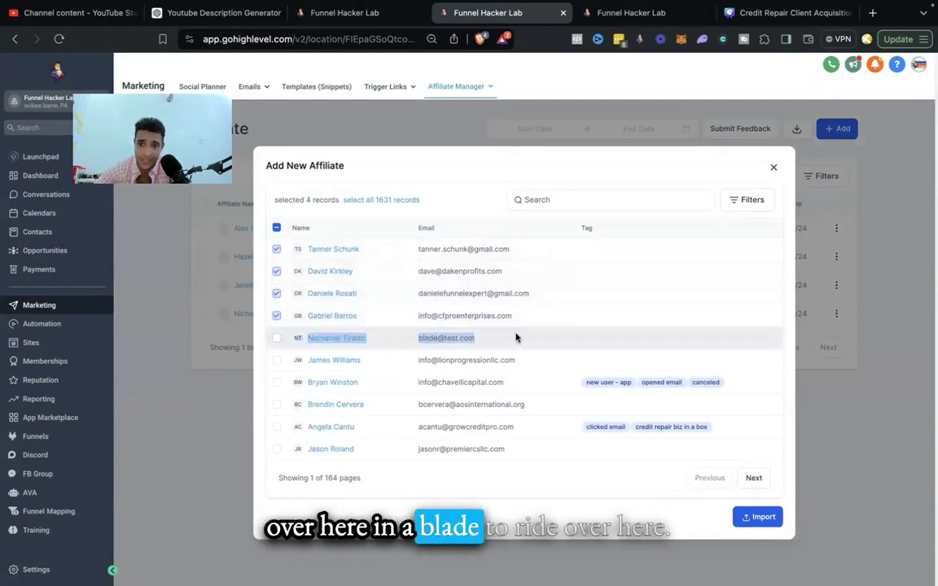
pyautogui.click(276, 339)
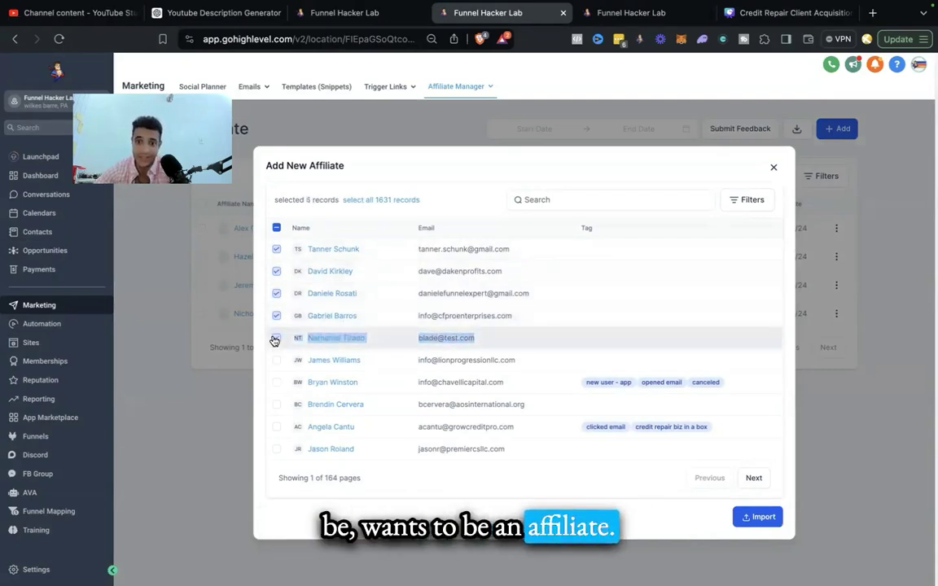
pyautogui.click(749, 518)
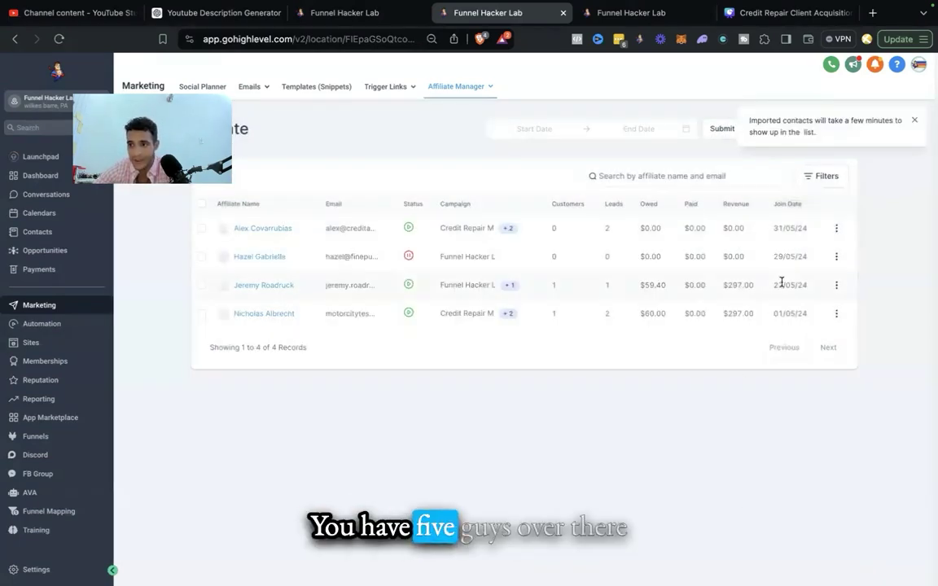
pyautogui.click(915, 122)
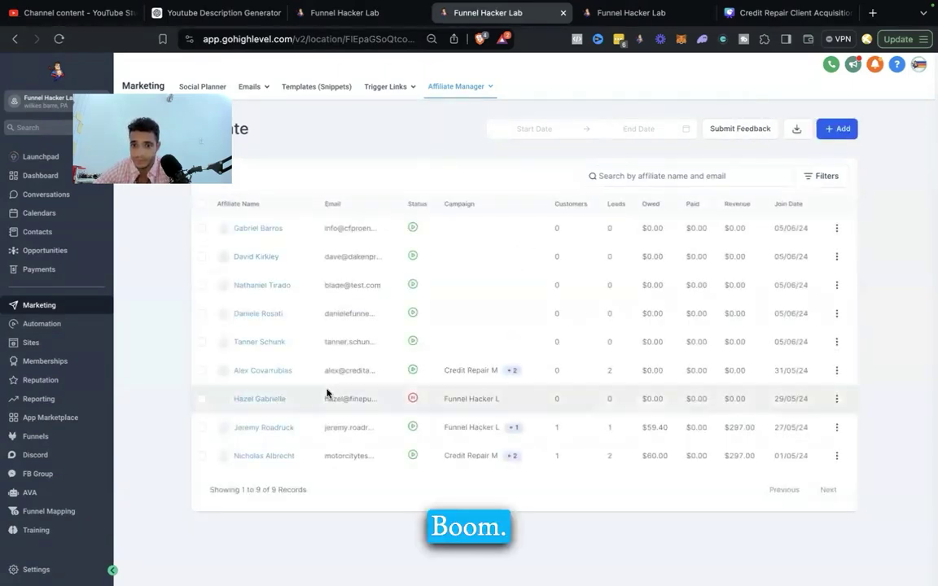
pyautogui.click(202, 341)
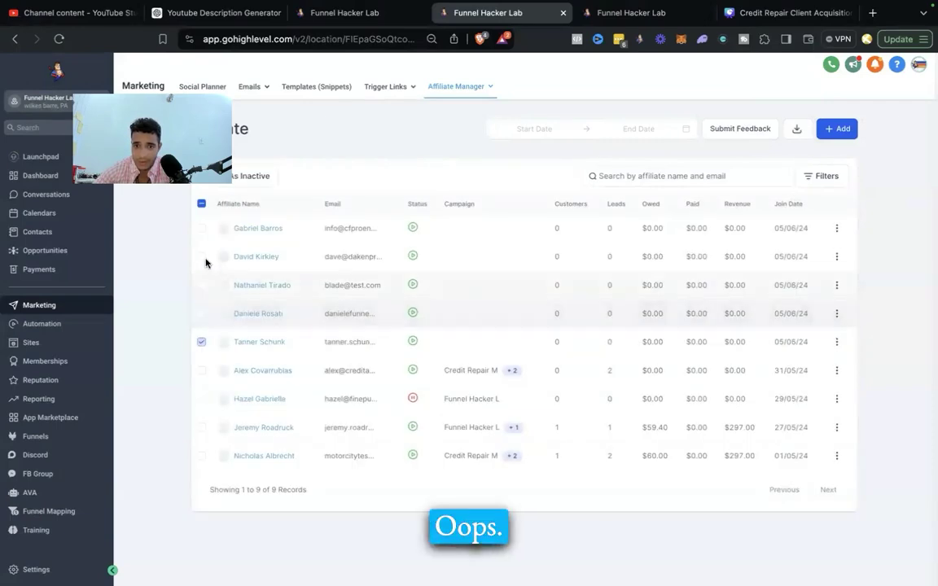
# Step: Tick the new affiliates who joined 05/06/24 and bring up the Add dropdown
pyautogui.click(201, 228)
pyautogui.click(201, 258)
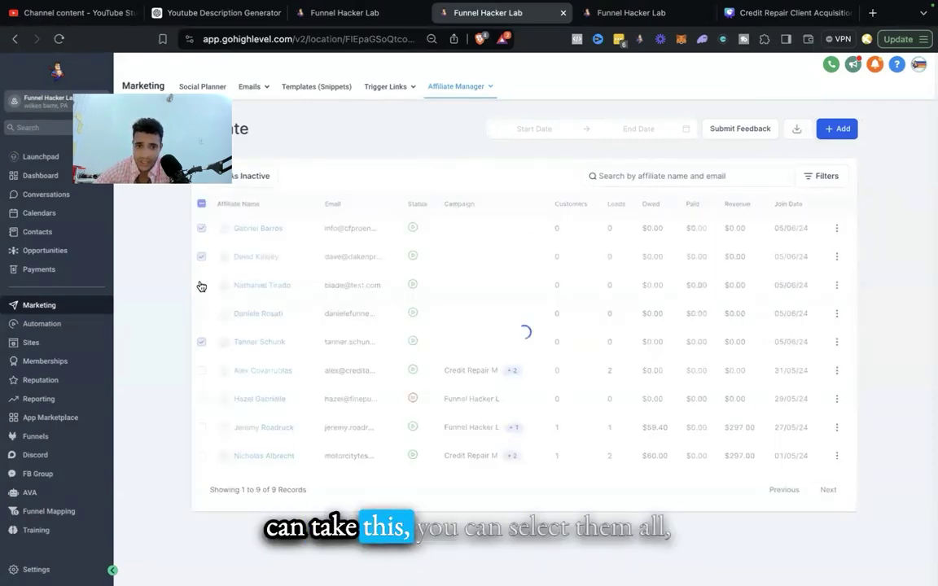
pyautogui.click(201, 283)
pyautogui.click(201, 309)
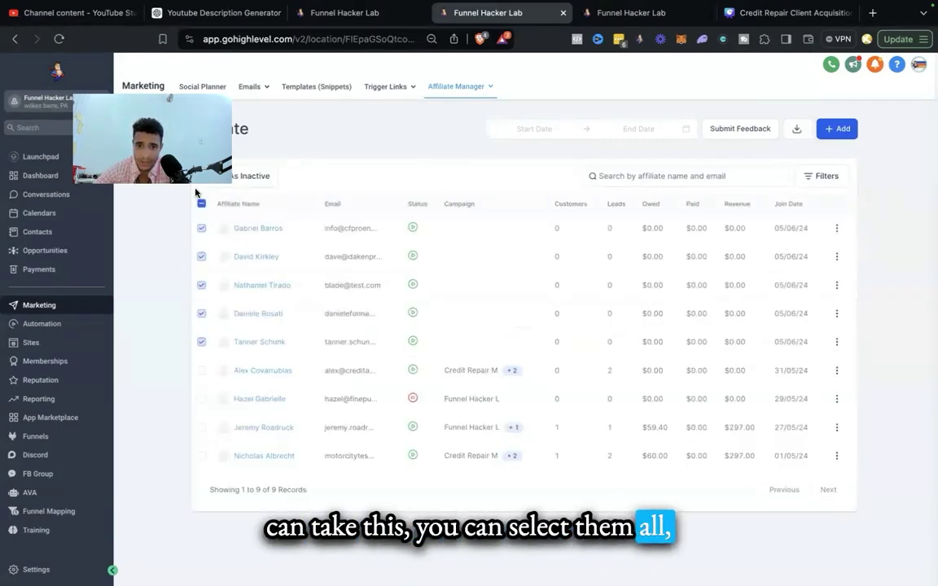
pyautogui.click(825, 130)
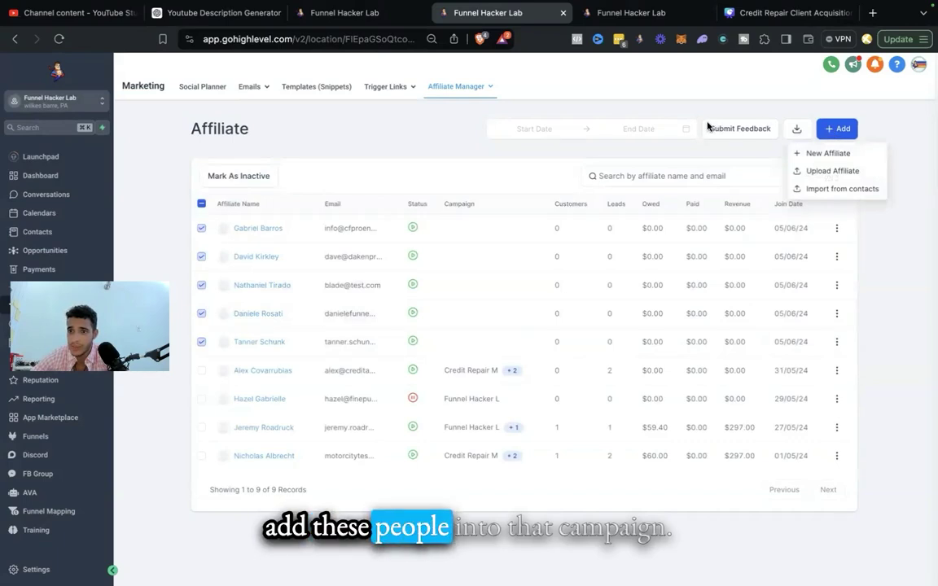
# Step: Open Campaign Create 3 from the campaign list and advance to its final wizard step
pyautogui.moveTo(477, 97)
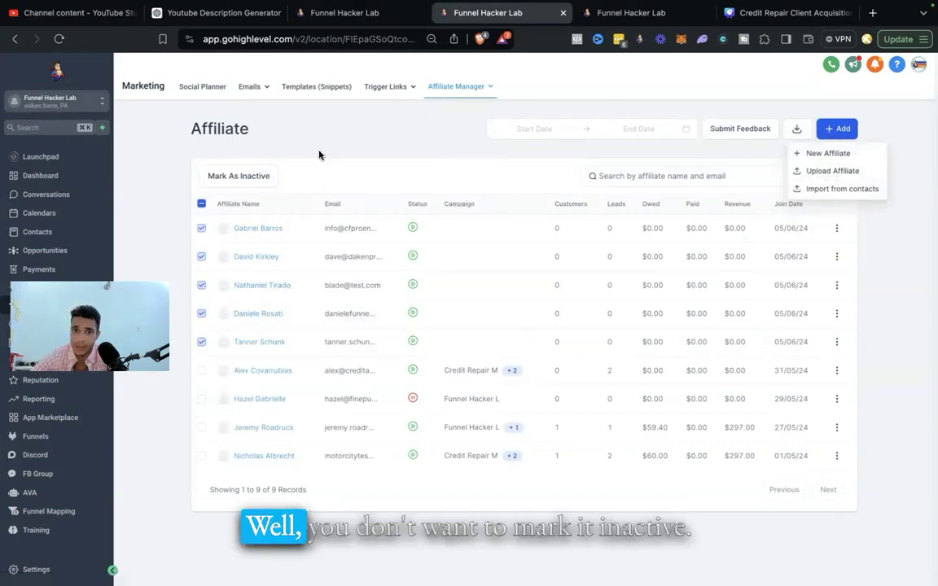
pyautogui.moveTo(456, 86)
pyautogui.click(464, 128)
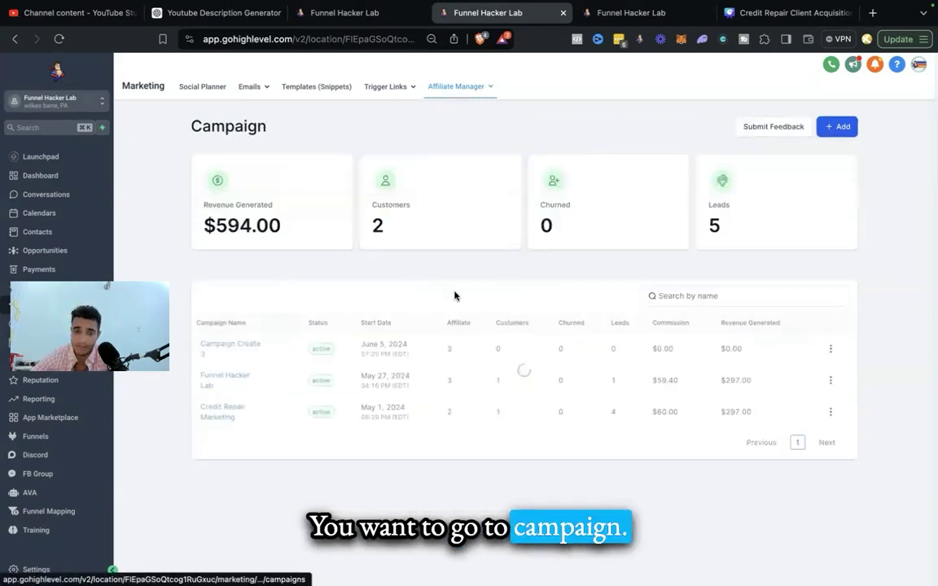
pyautogui.click(228, 346)
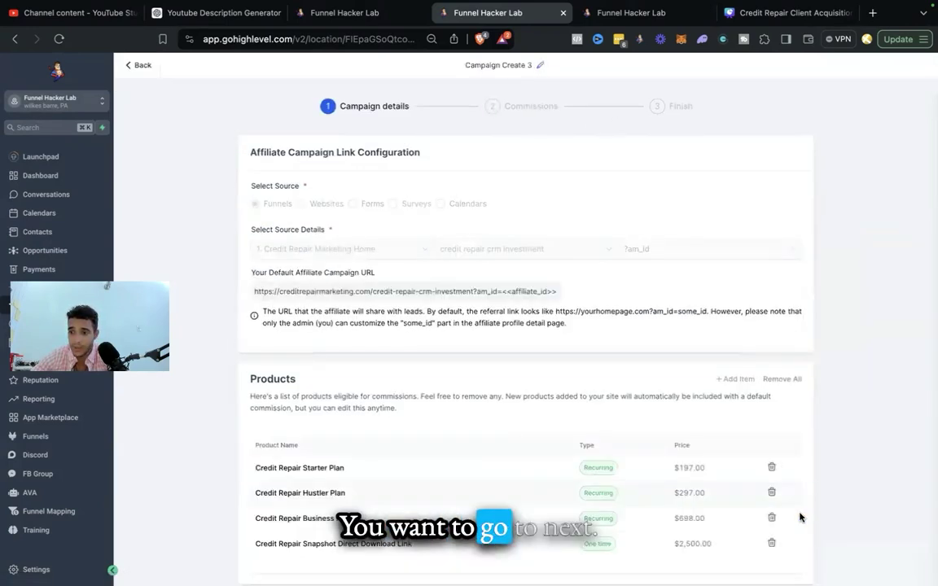
pyautogui.scroll(-2, 839, 504)
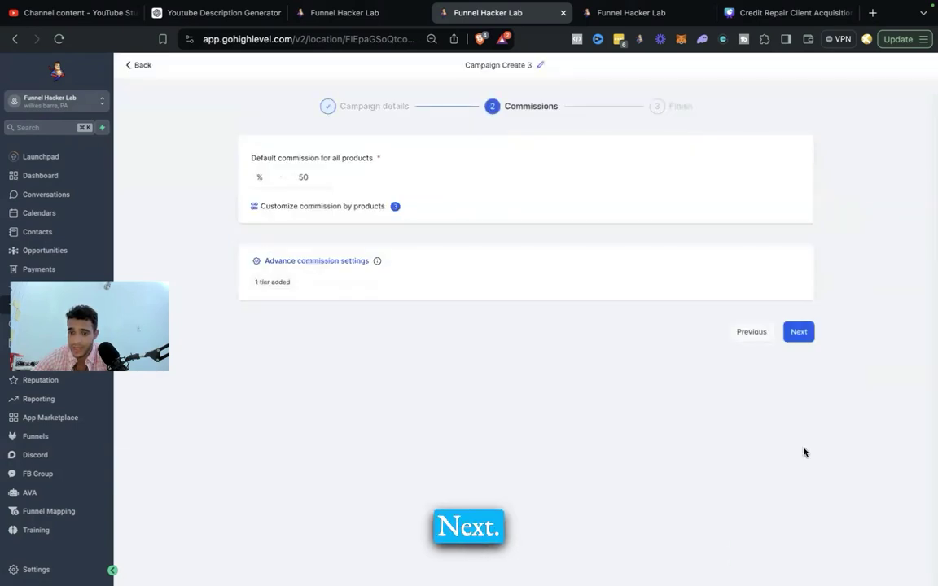
pyautogui.click(796, 333)
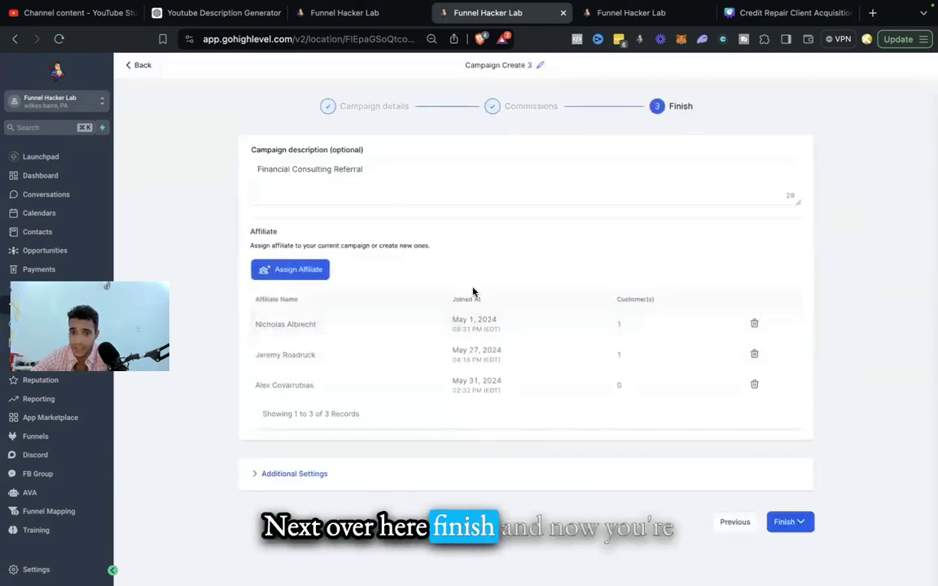
# Step: Assign all eight affiliates to the campaign using Select All
pyautogui.click(315, 269)
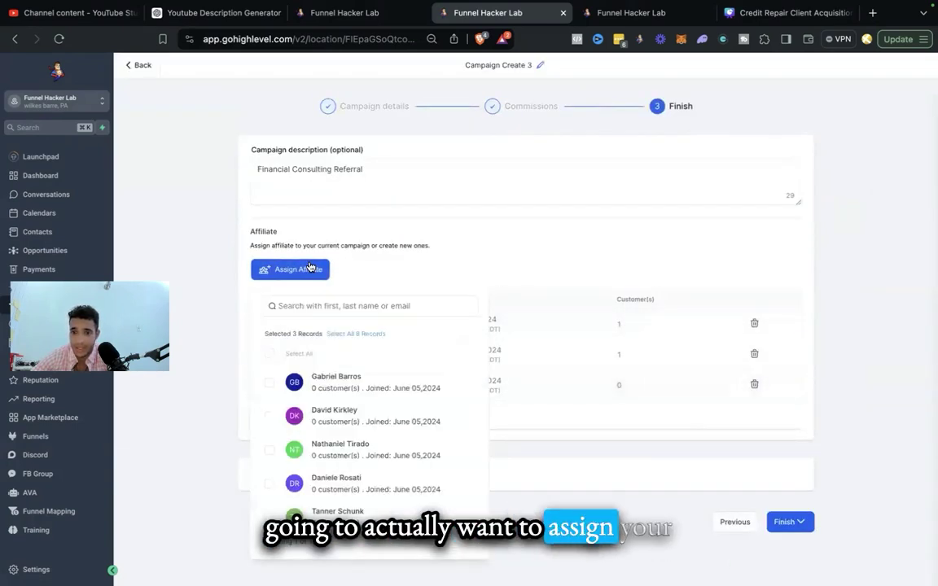
pyautogui.scroll(-5, 309, 335)
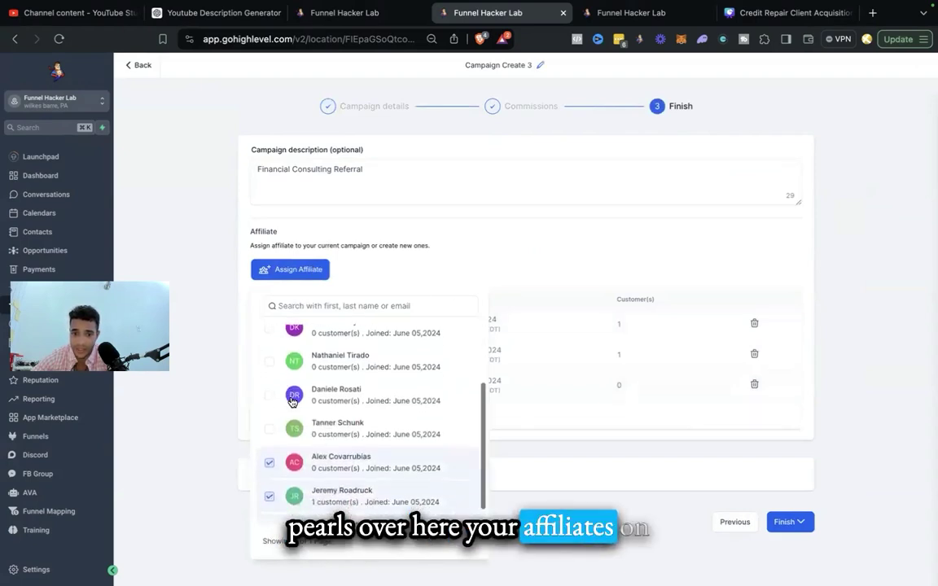
pyautogui.scroll(5, 292, 402)
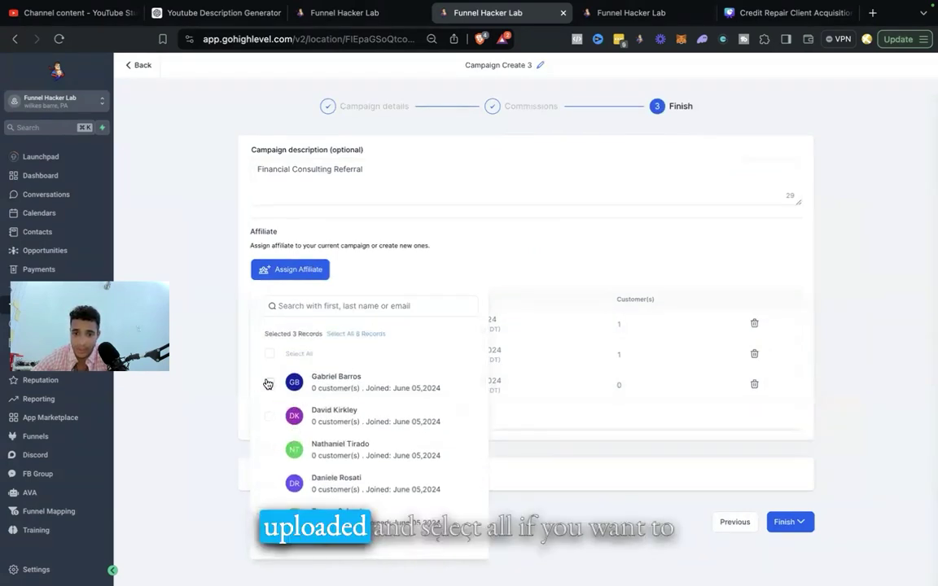
pyautogui.click(269, 381)
pyautogui.click(267, 358)
pyautogui.scroll(-3, 319, 402)
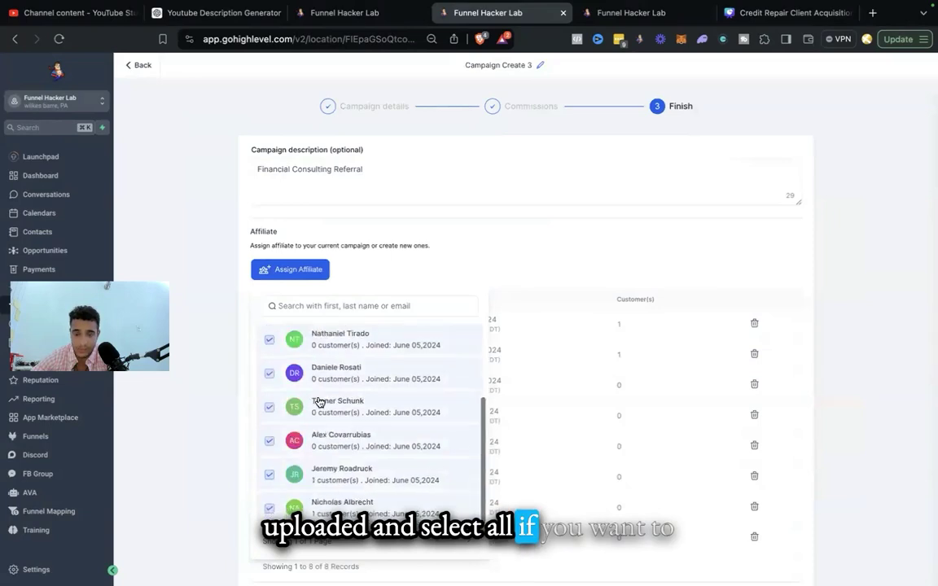
pyautogui.click(269, 407)
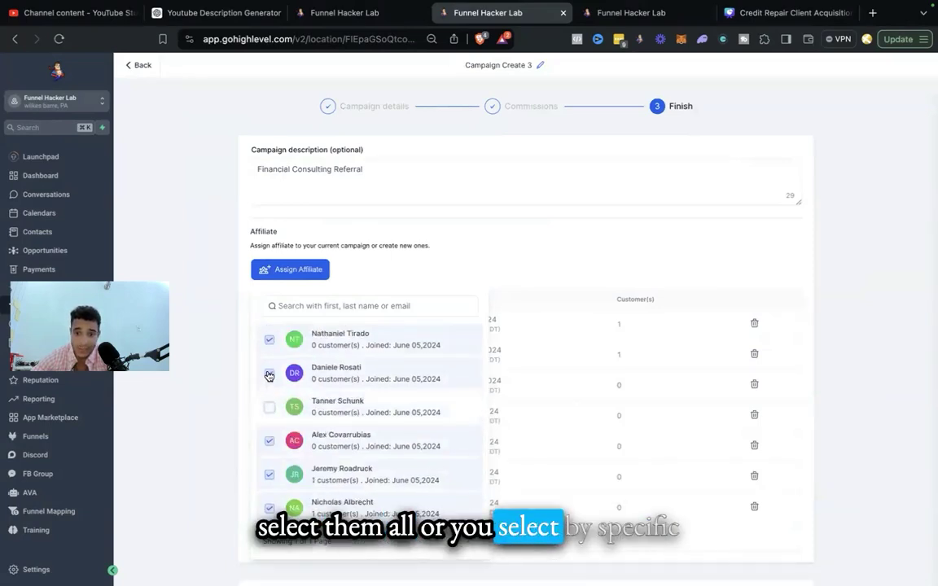
pyautogui.click(269, 374)
pyautogui.click(269, 373)
pyautogui.click(269, 407)
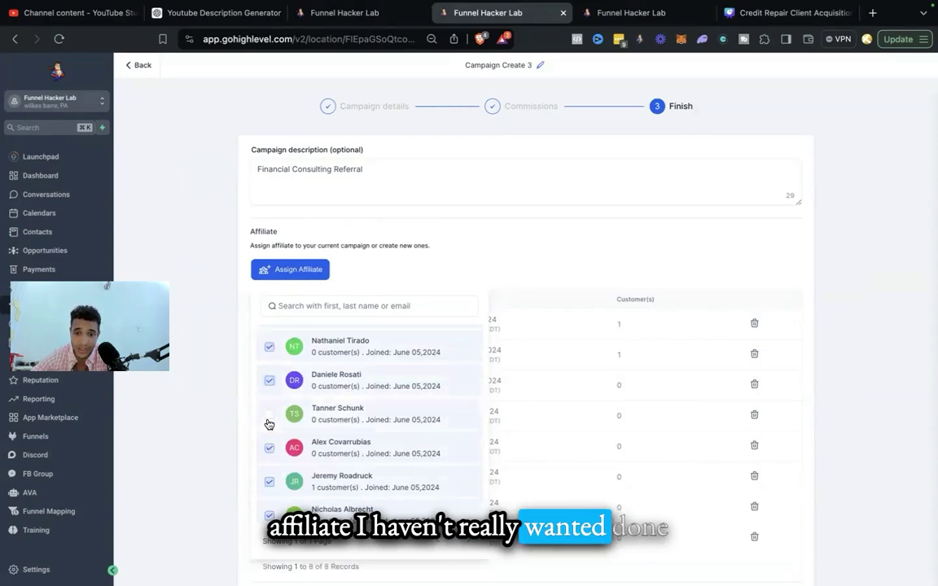
pyautogui.click(887, 308)
# Step: Finish Campaign Create 3 and publish it now
pyautogui.scroll(-3, 890, 305)
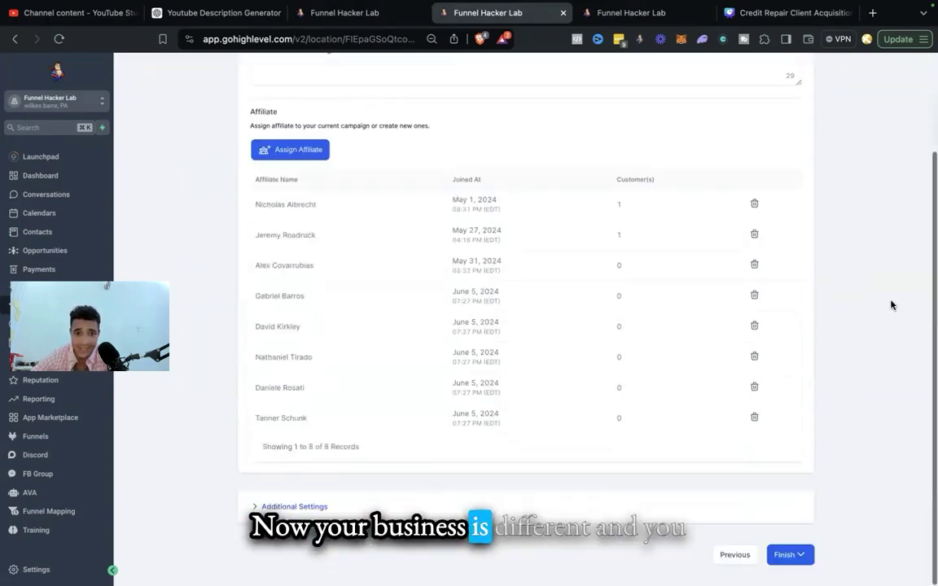
pyautogui.click(792, 554)
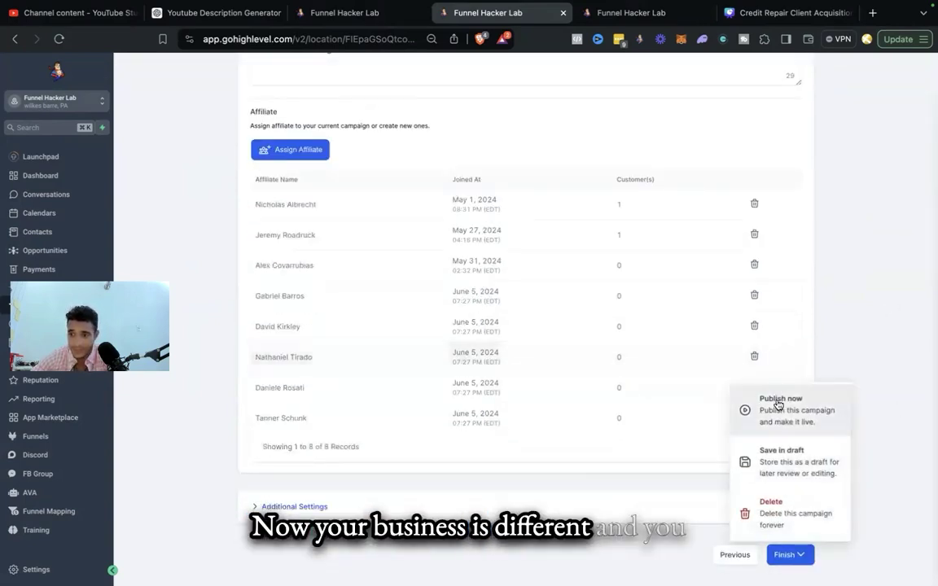
pyautogui.moveTo(315, 361); pyautogui.dragTo(241, 364)
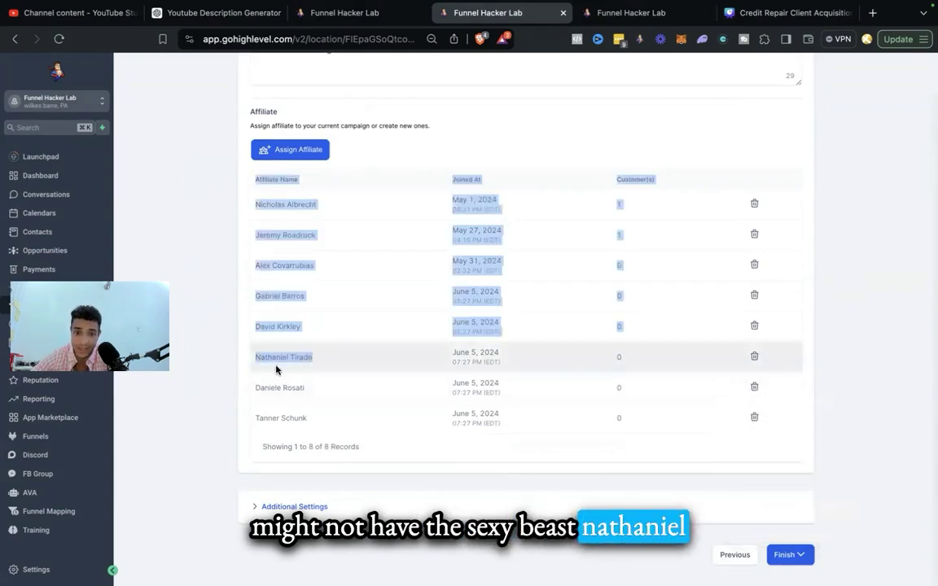
pyautogui.click(786, 554)
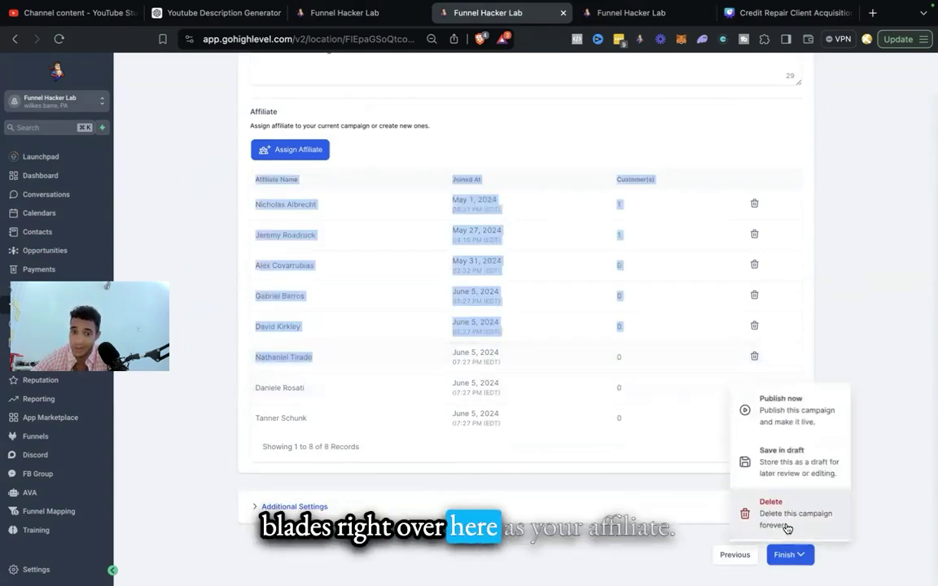
pyautogui.click(804, 422)
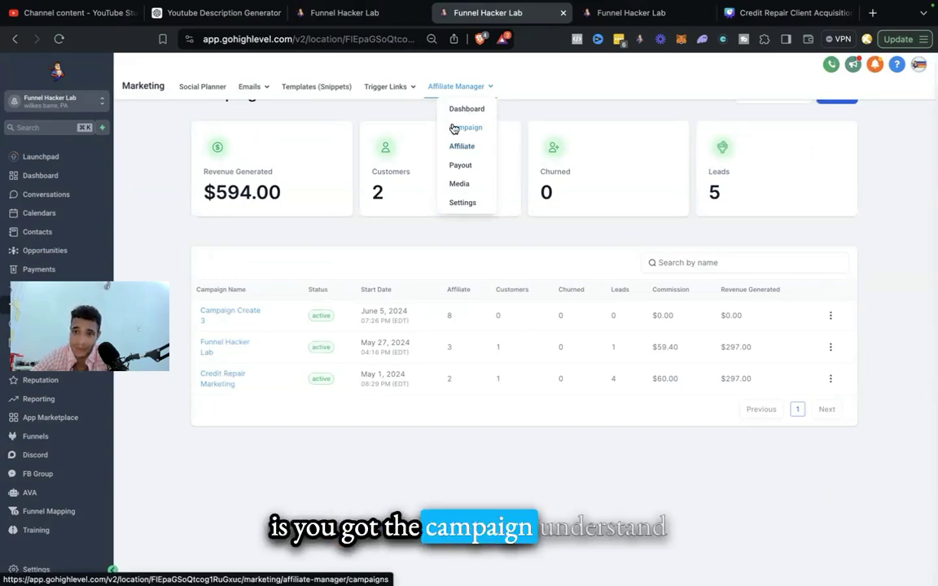
# Step: Check pending affiliate payouts, then visit the Media page and try Add File before returning
pyautogui.moveTo(465, 96)
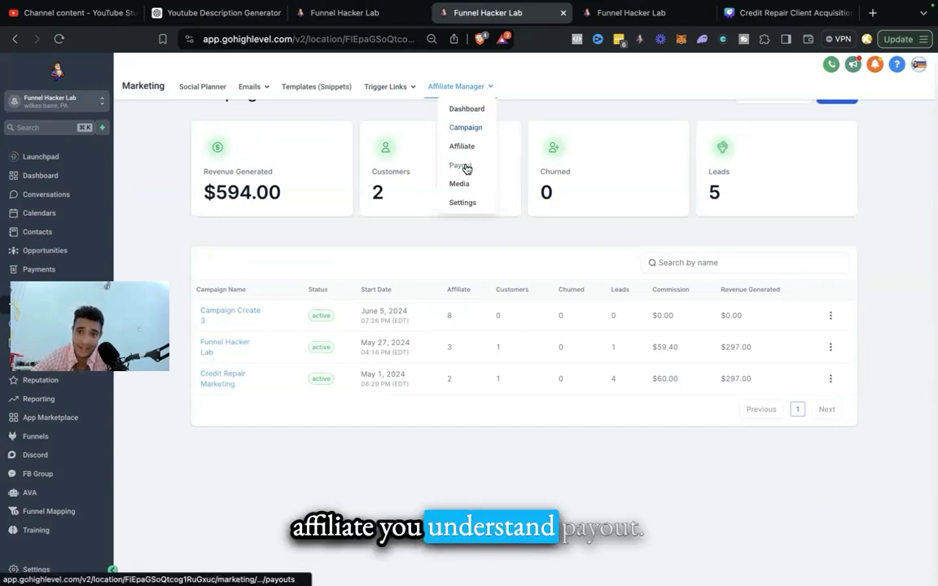
pyautogui.click(467, 167)
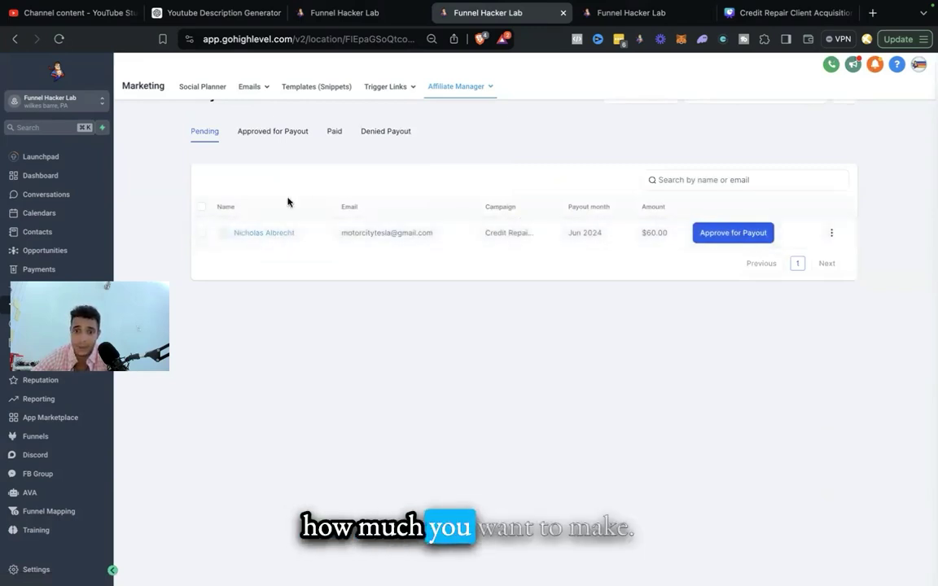
pyautogui.moveTo(437, 98)
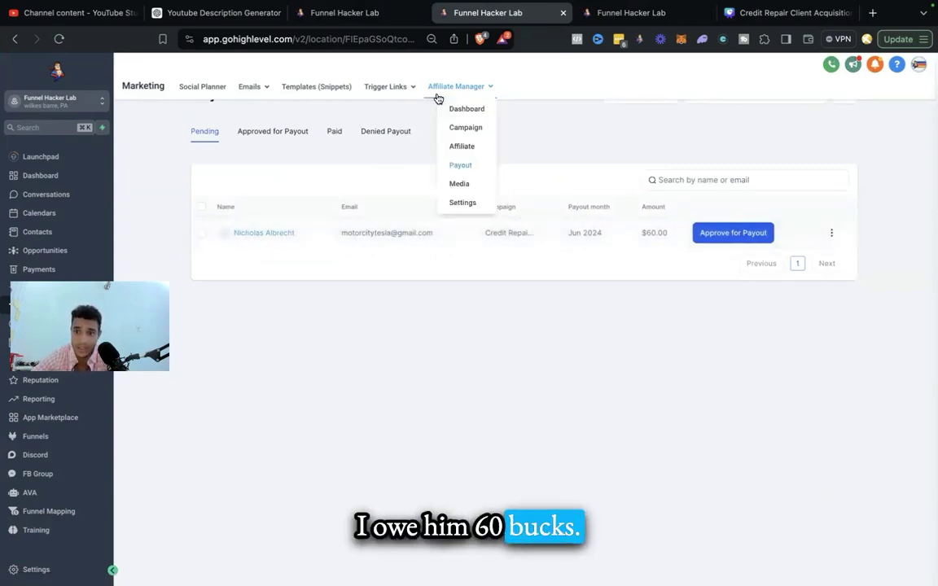
pyautogui.click(454, 186)
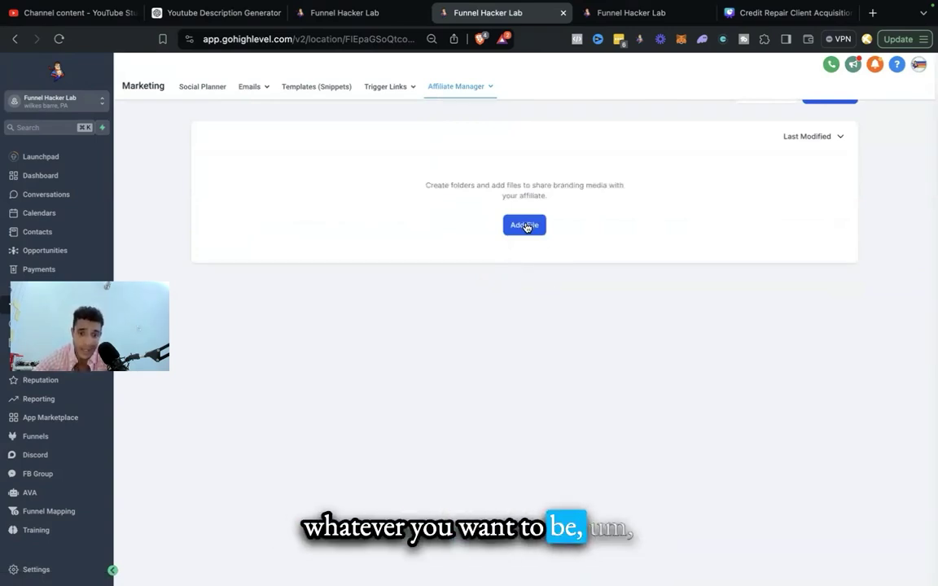
pyautogui.click(525, 226)
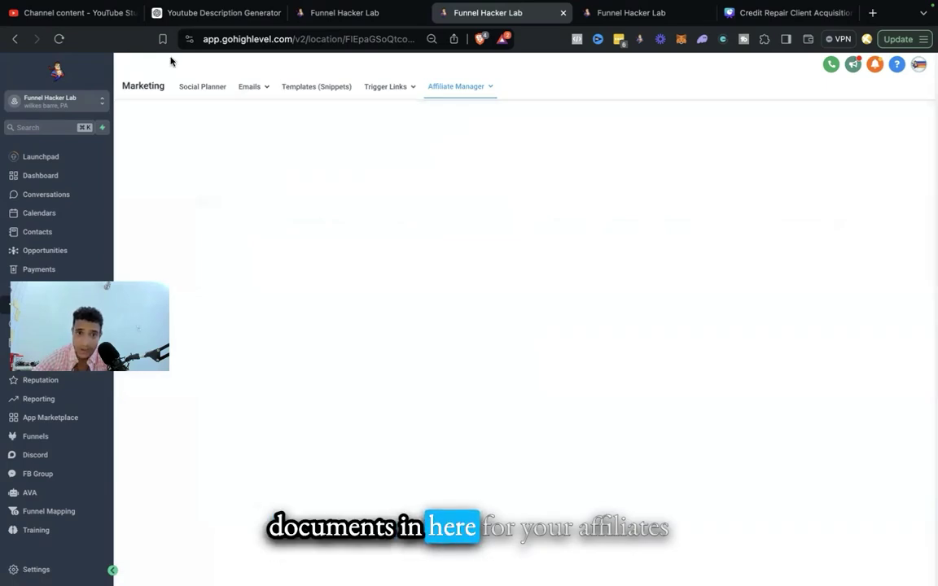
pyautogui.moveTo(484, 92)
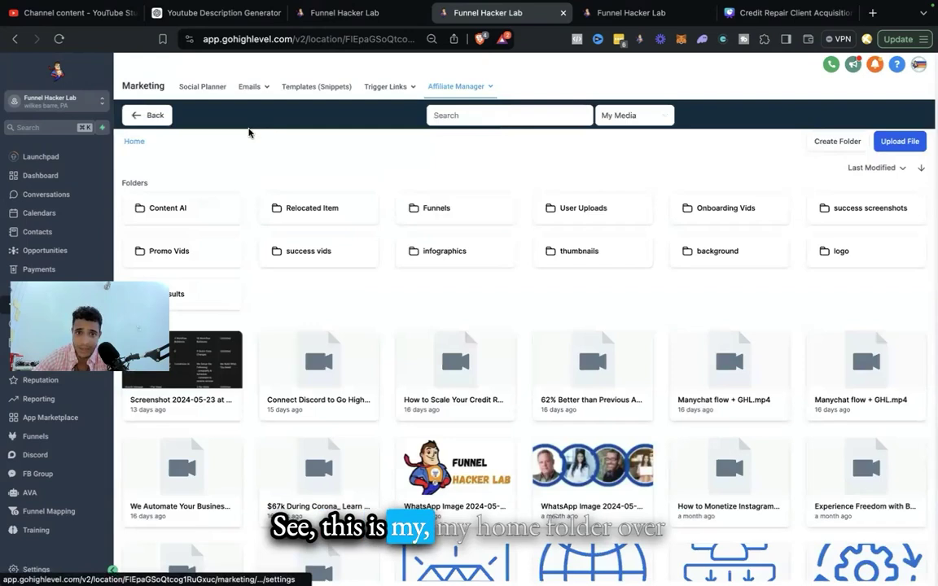
pyautogui.click(133, 115)
pyautogui.moveTo(481, 95)
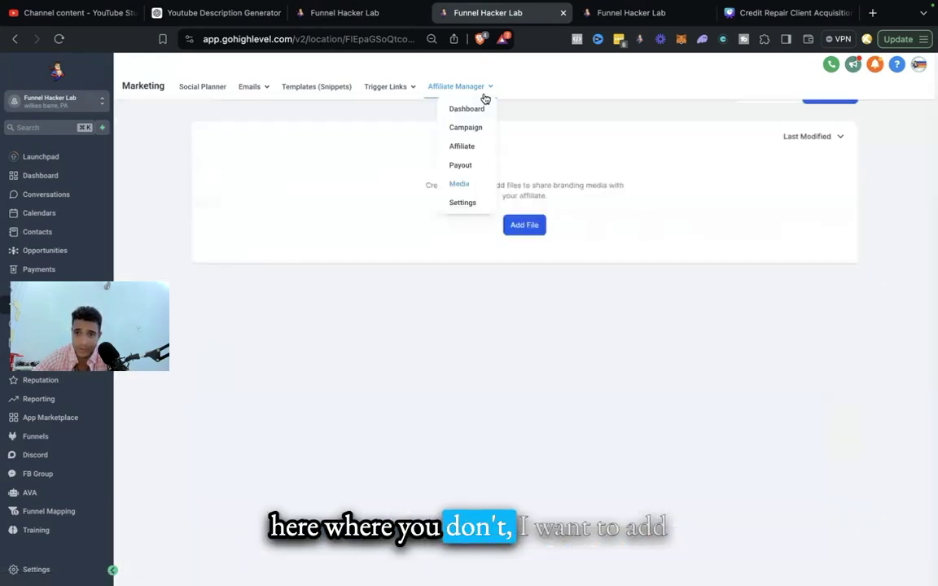
# Step: Review the default campaign payout settings and 365-day cookie life, then return to the Affiliates list
pyautogui.click(462, 202)
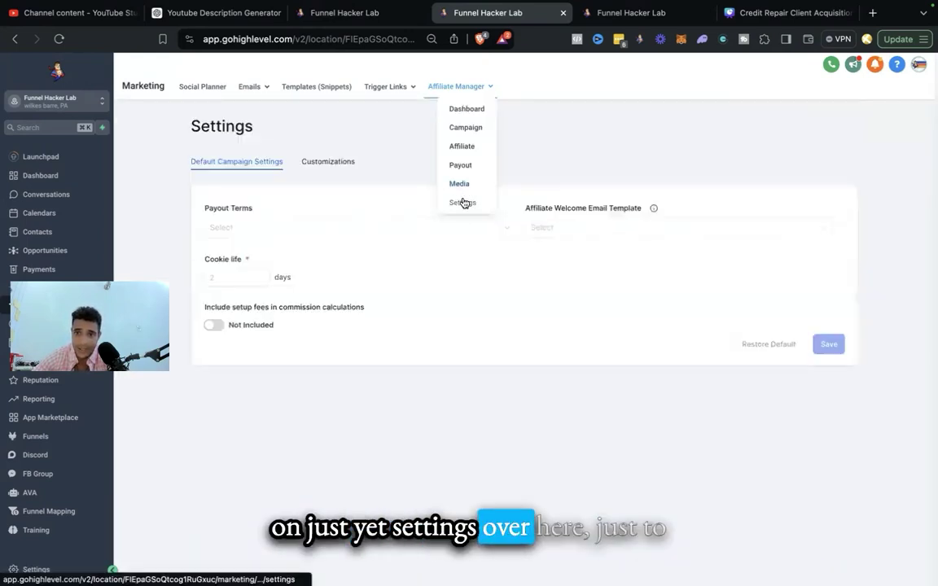
pyautogui.click(225, 274)
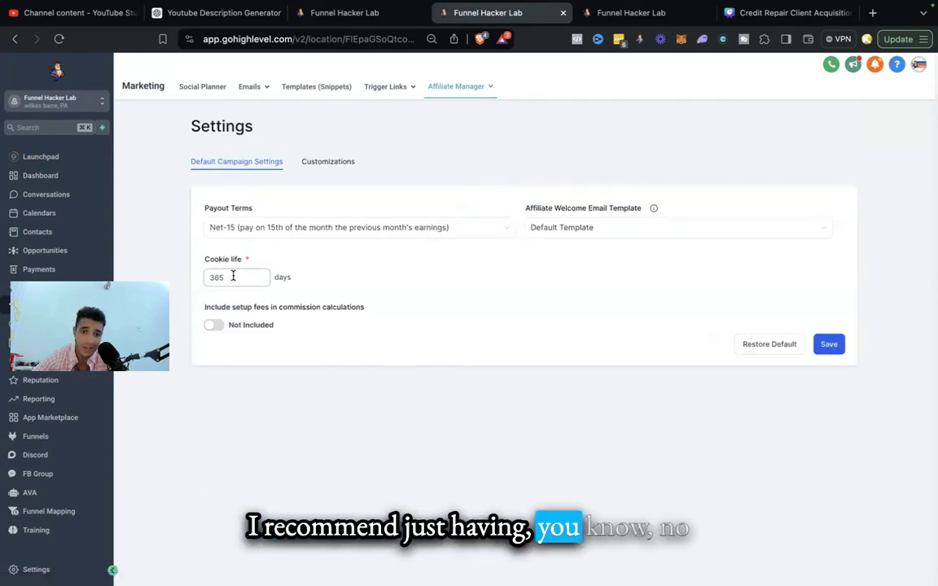
pyautogui.doubleClick(232, 276)
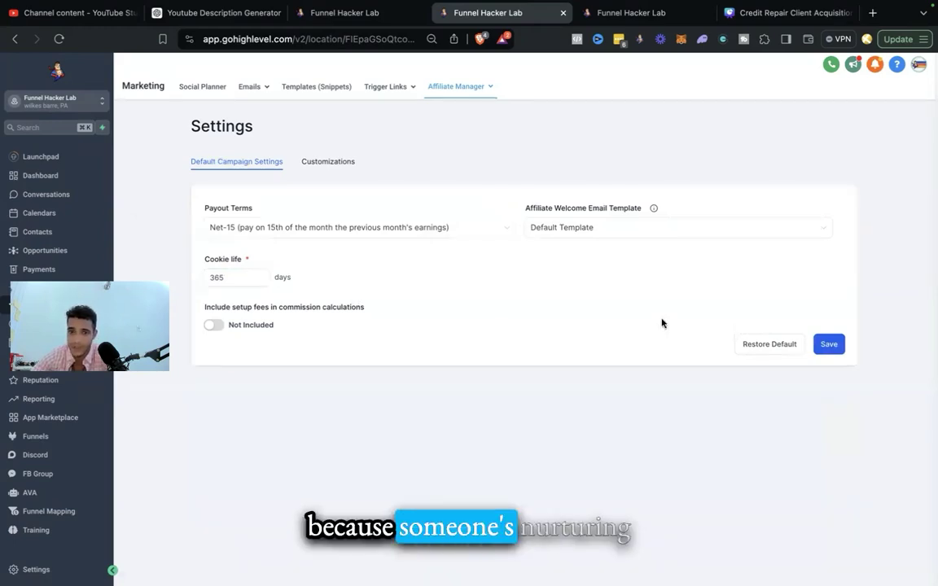
pyautogui.click(329, 162)
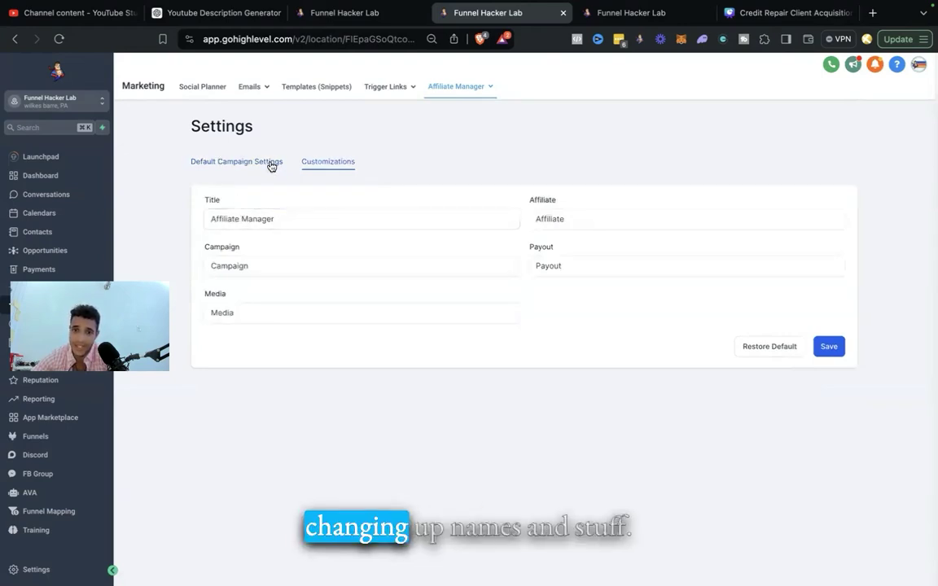
pyautogui.click(247, 166)
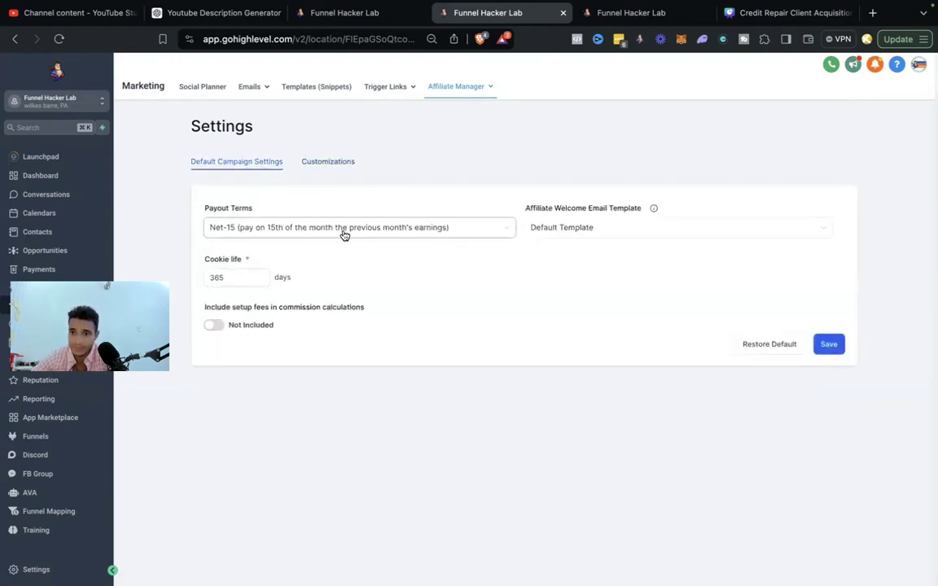
pyautogui.moveTo(436, 88)
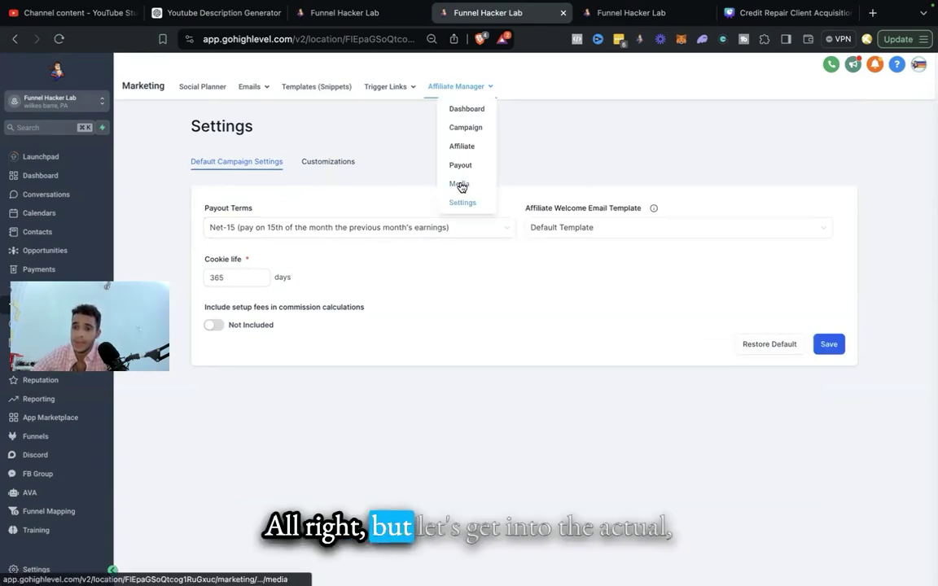
pyautogui.click(461, 146)
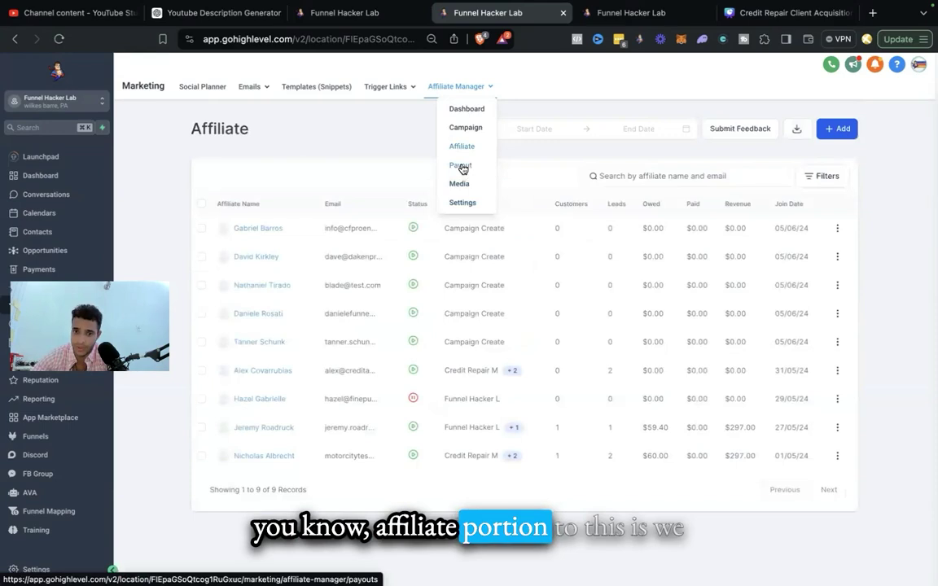
# Step: Open an affiliate's detail page showing $297 revenue, $60 owed, 2 leads and three referral links
pyautogui.click(461, 166)
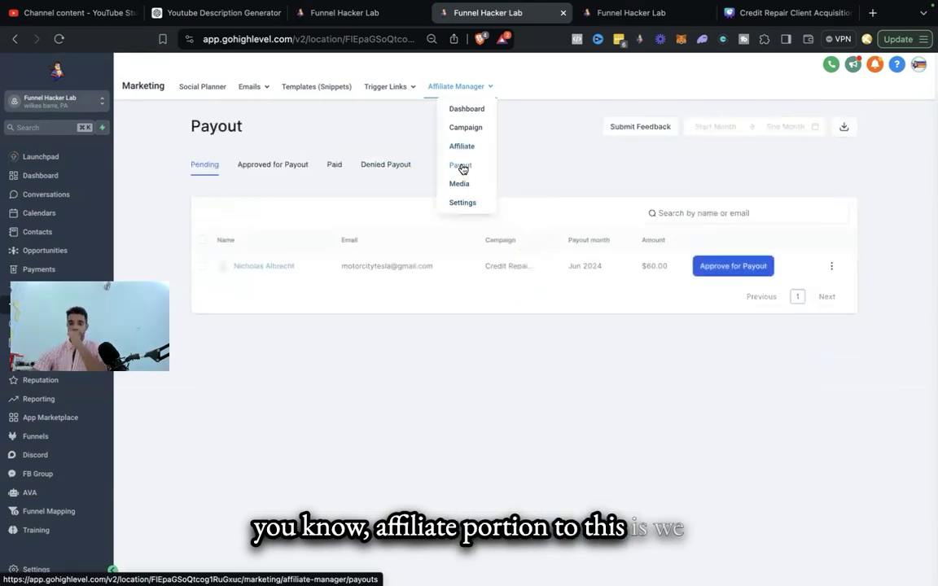
pyautogui.click(268, 267)
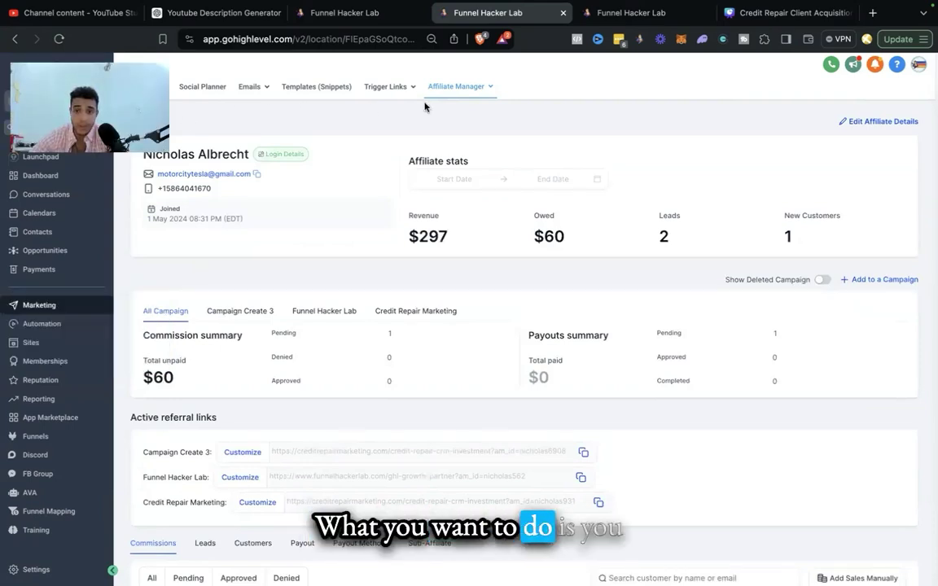
pyautogui.moveTo(458, 89)
pyautogui.click(462, 148)
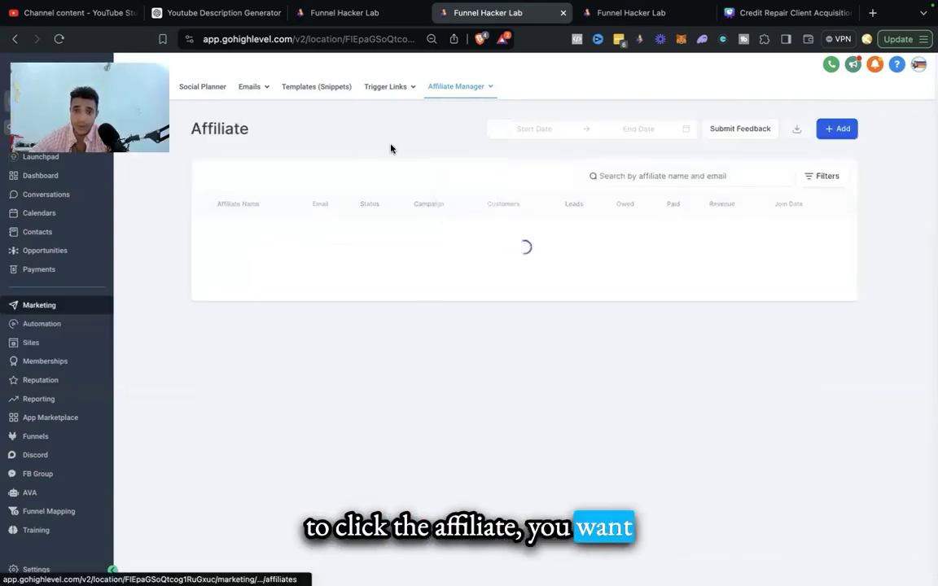
pyautogui.click(263, 456)
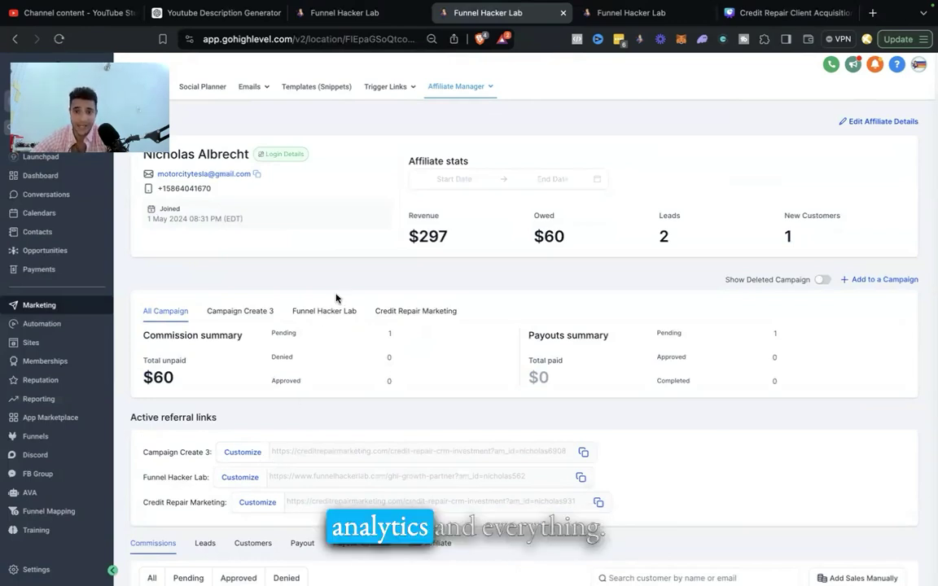
# Step: Generate the affiliate's magic login link from Login Details and copy it
pyautogui.click(276, 154)
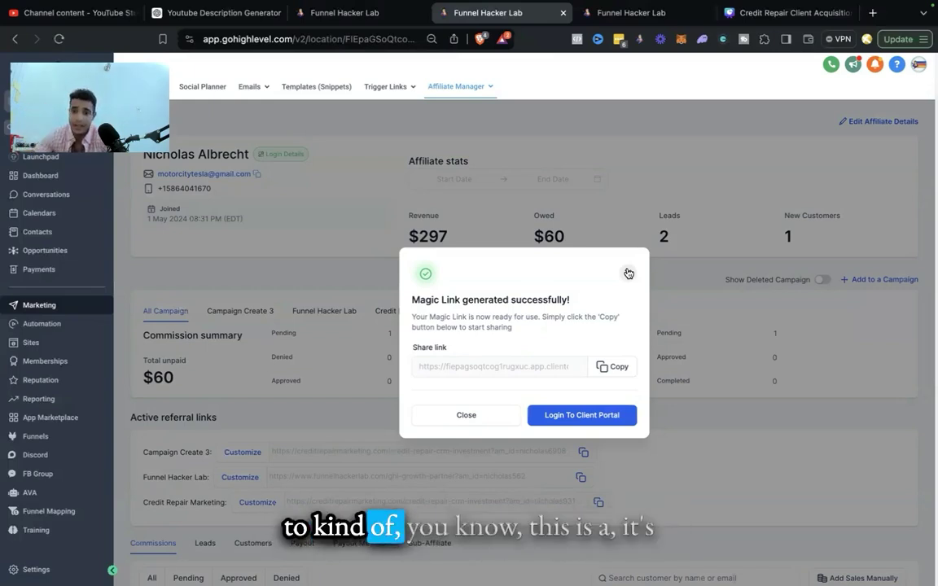
pyautogui.click(607, 369)
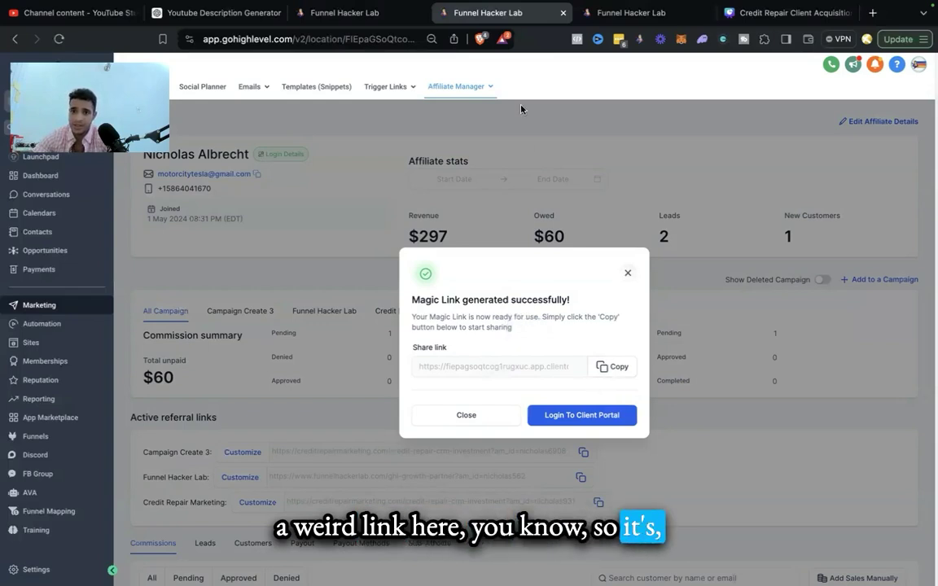
pyautogui.moveTo(477, 91)
pyautogui.click(467, 203)
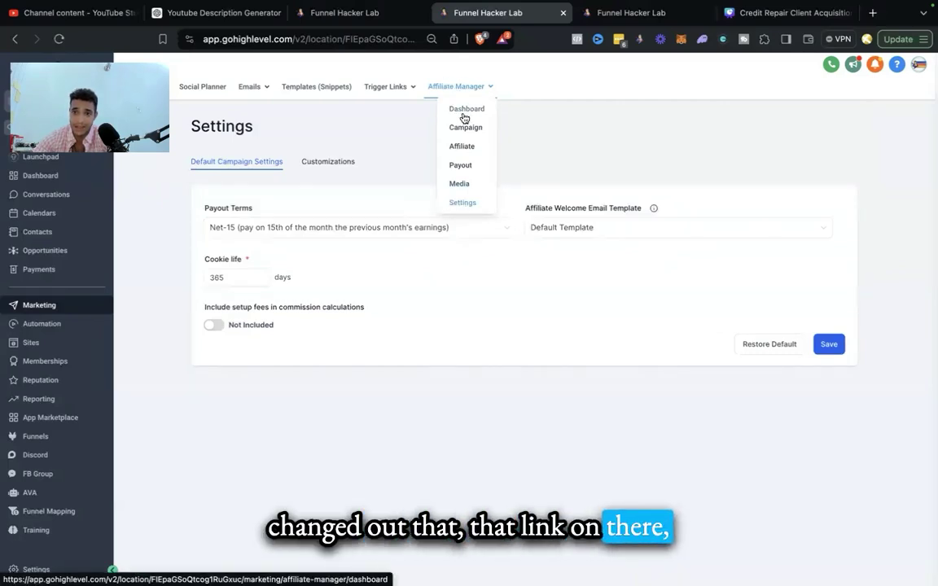
pyautogui.click(464, 147)
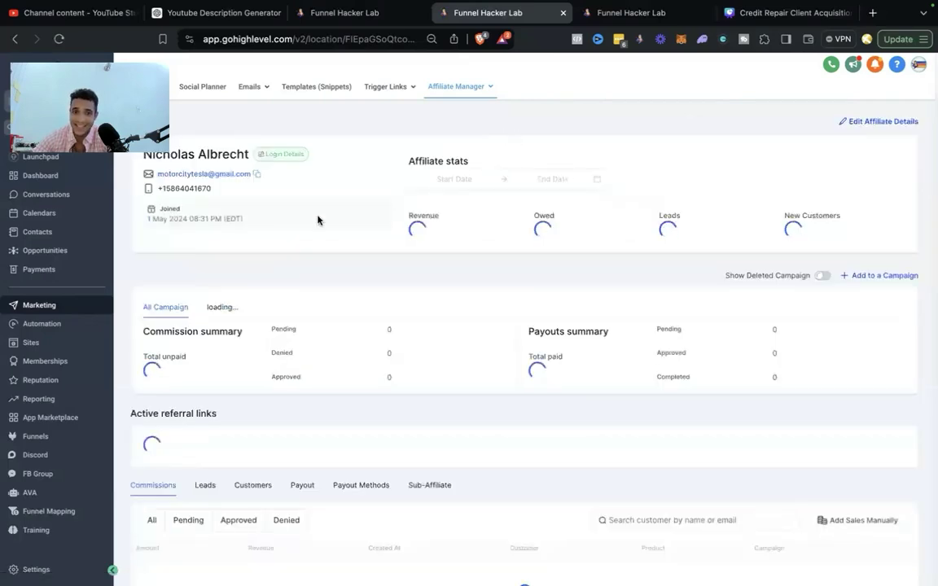
pyautogui.click(285, 156)
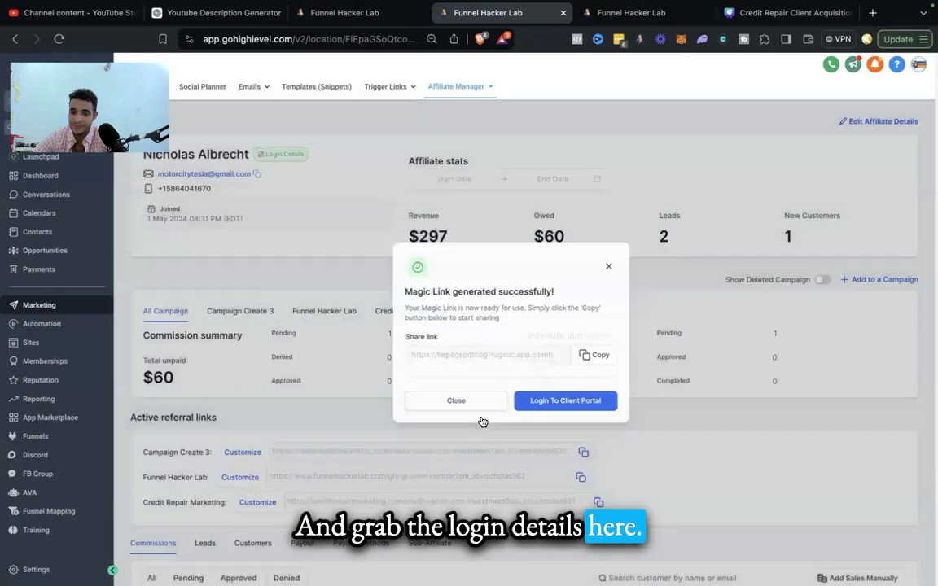
pyautogui.click(457, 401)
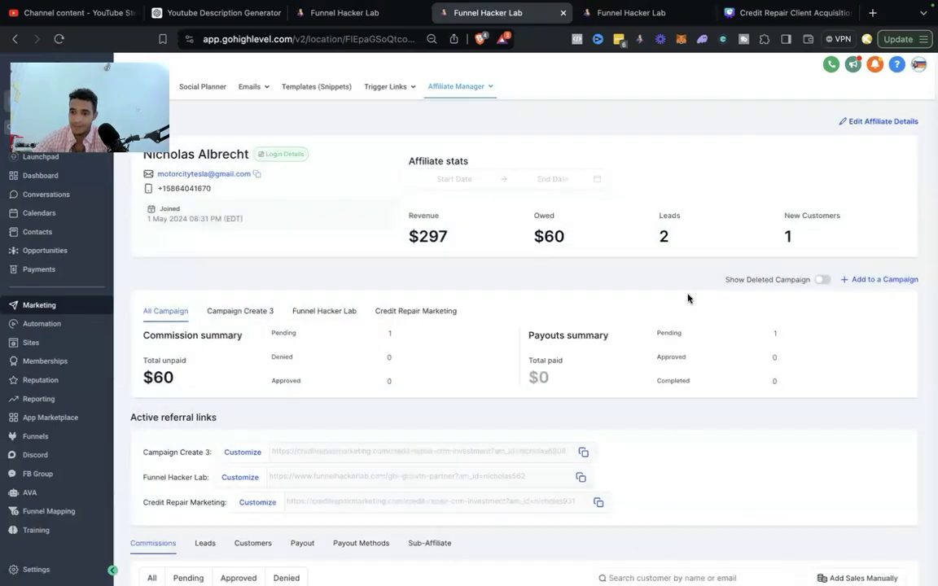
pyautogui.click(293, 156)
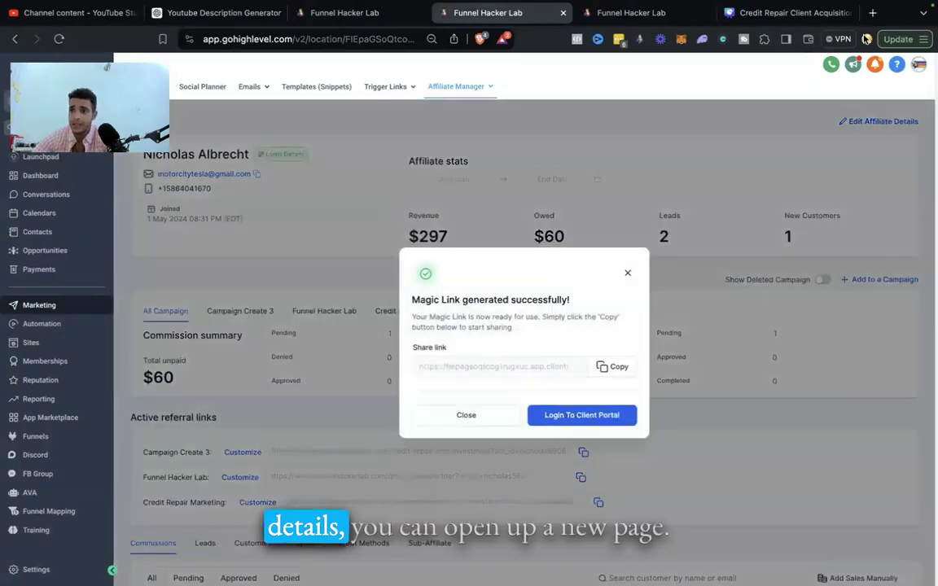
pyautogui.click(925, 41)
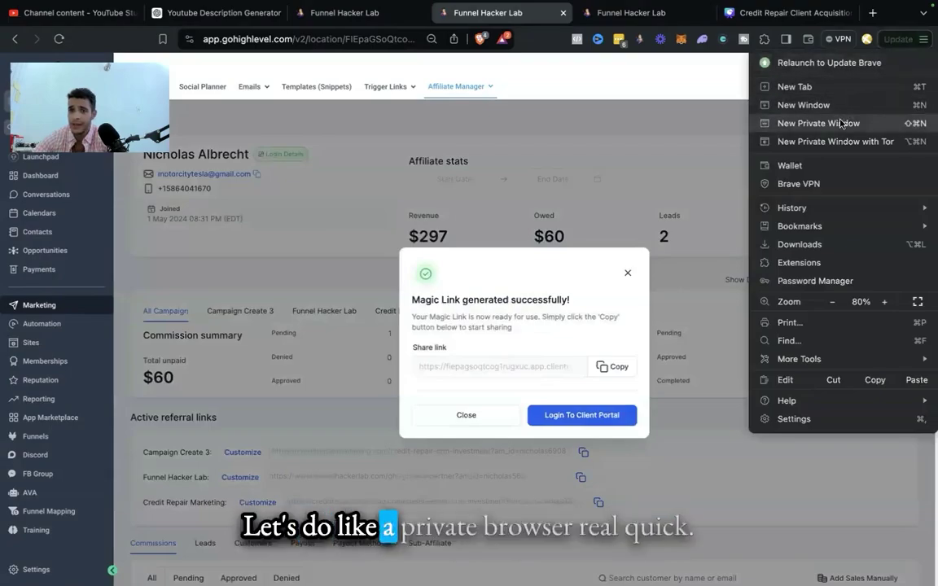
# Step: Open the pasted magic link in a private window and go to the affiliate's Account settings
pyautogui.click(840, 122)
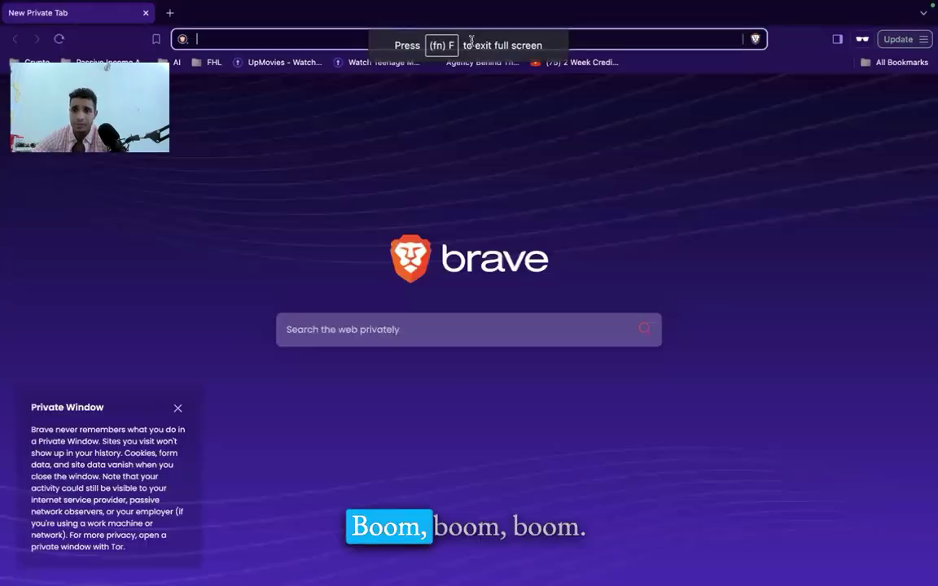
pyautogui.press('super+v')
pyautogui.press('Return')
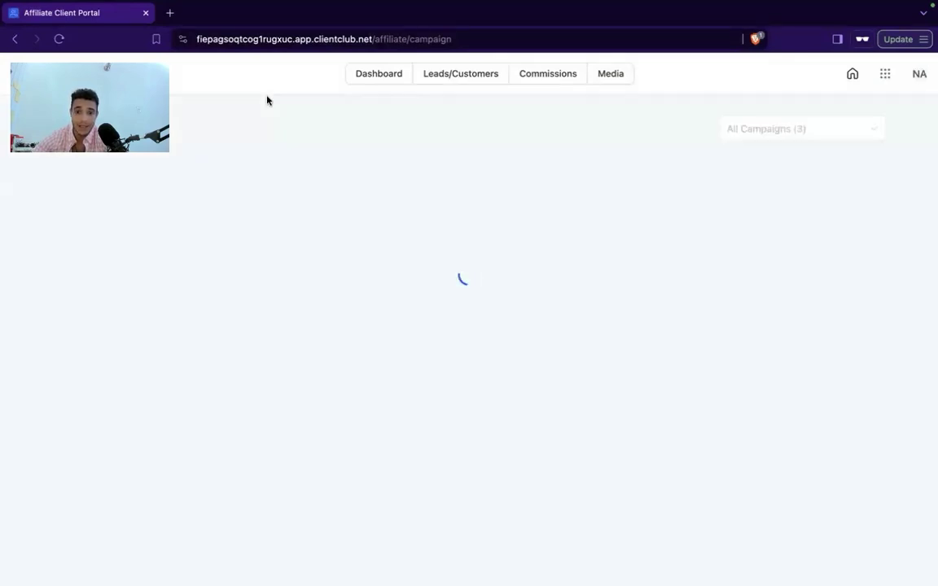
pyautogui.click(921, 76)
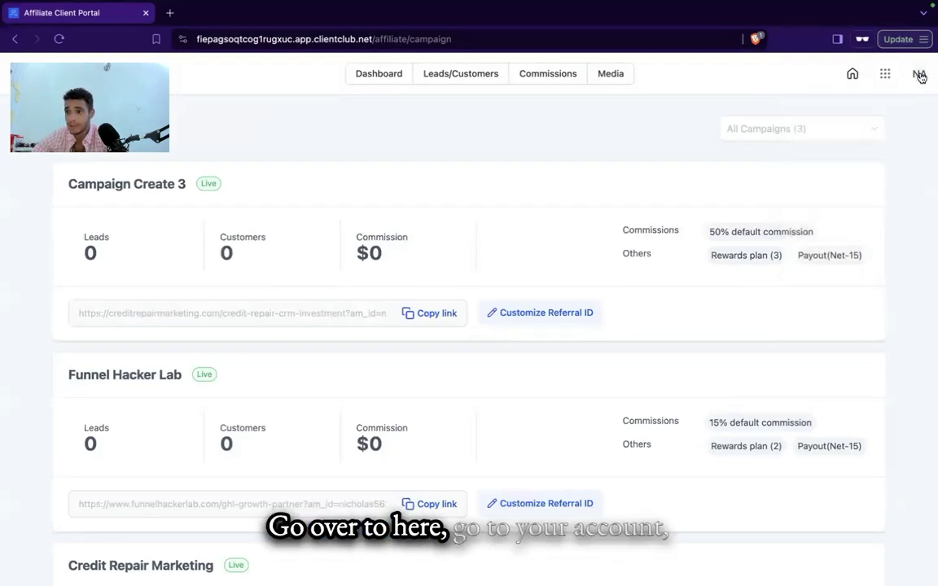
pyautogui.click(869, 241)
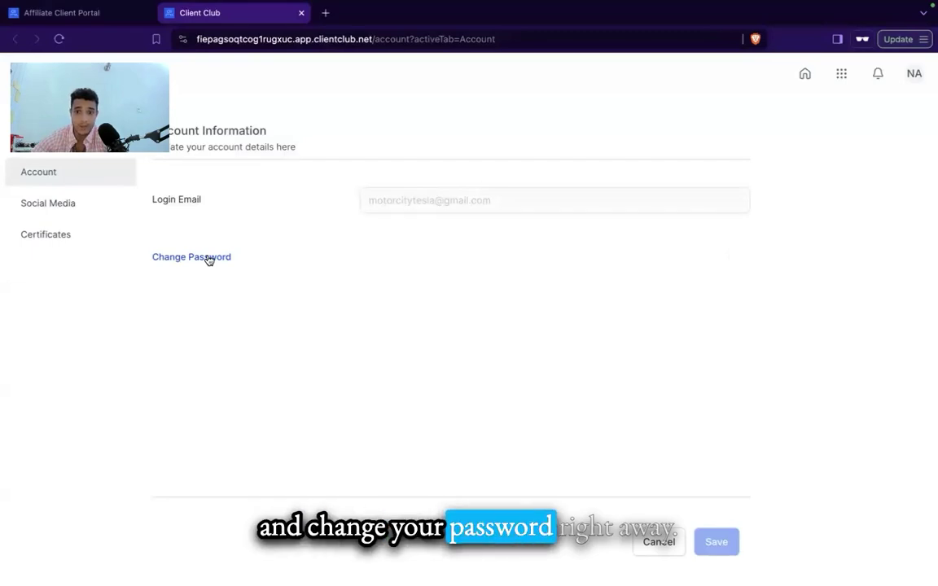
# Step: Browse the Social Media, Certificates and Profile settings, then go back to the portal home page
pyautogui.click(77, 205)
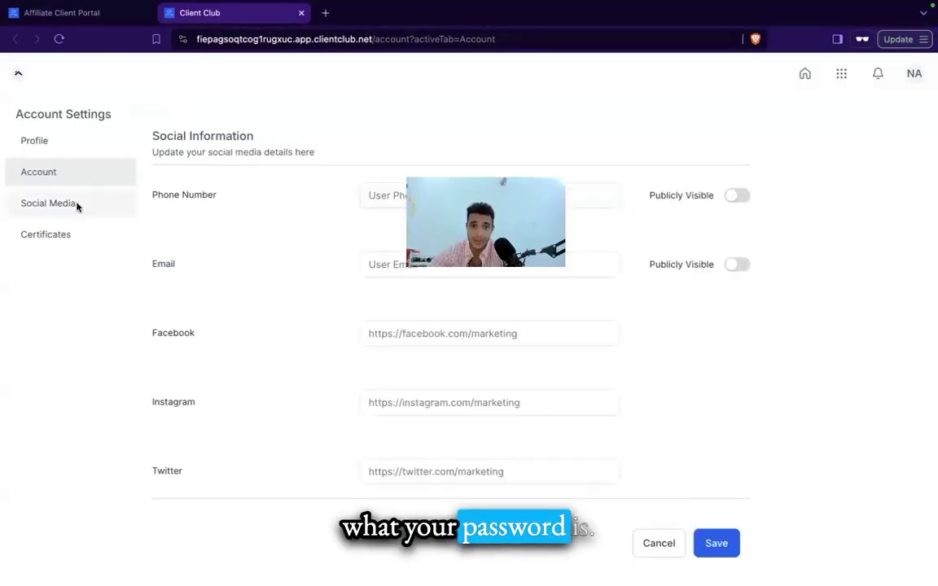
pyautogui.scroll(-5, 246, 228)
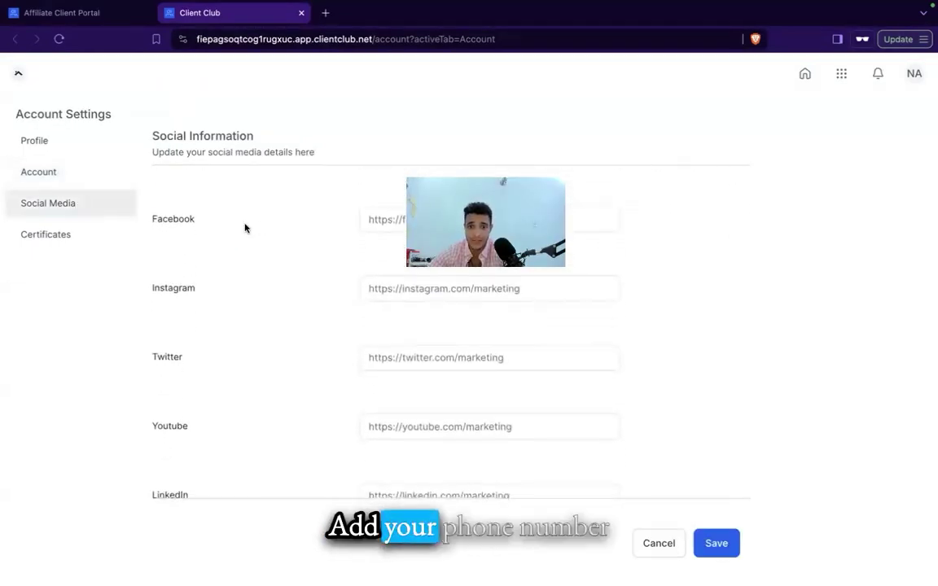
pyautogui.scroll(6, 127, 231)
pyautogui.click(65, 238)
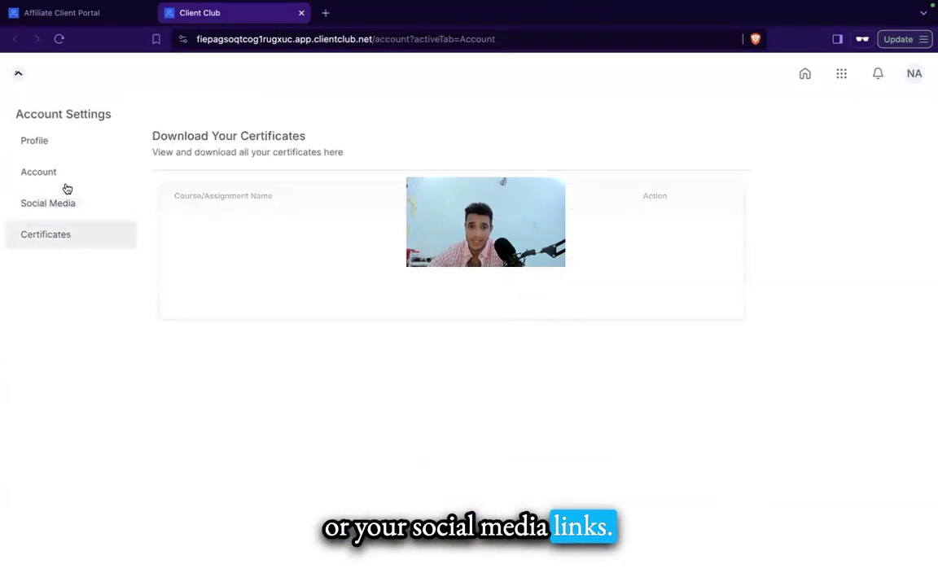
pyautogui.click(46, 143)
pyautogui.click(42, 234)
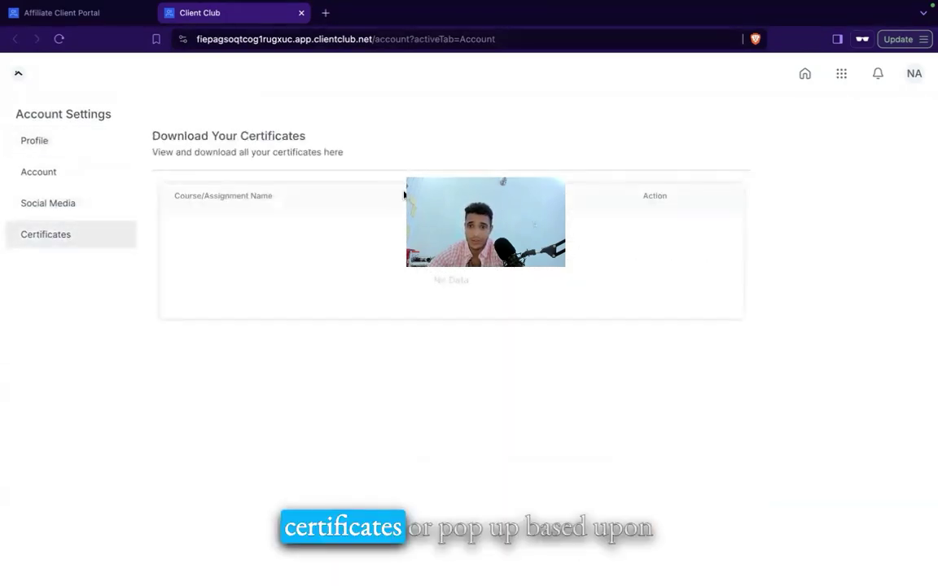
pyautogui.click(31, 145)
pyautogui.scroll(-5, 218, 303)
pyautogui.scroll(5, 113, 161)
pyautogui.click(18, 73)
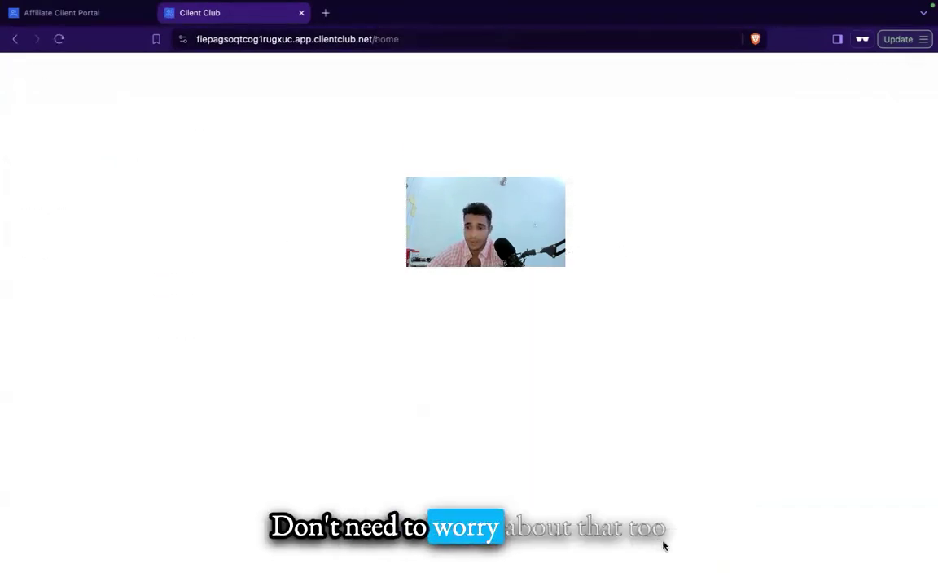
pyautogui.scroll(-3, 670, 381)
pyautogui.scroll(3, 627, 383)
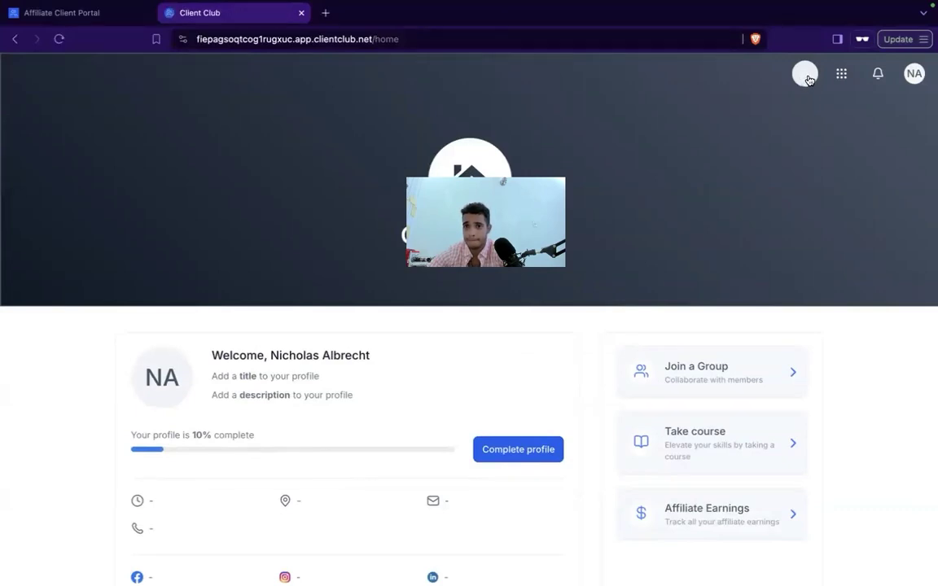
# Step: Open Affiliates from the portal apps grid and copy Campaign Create 3's referral link
pyautogui.click(840, 74)
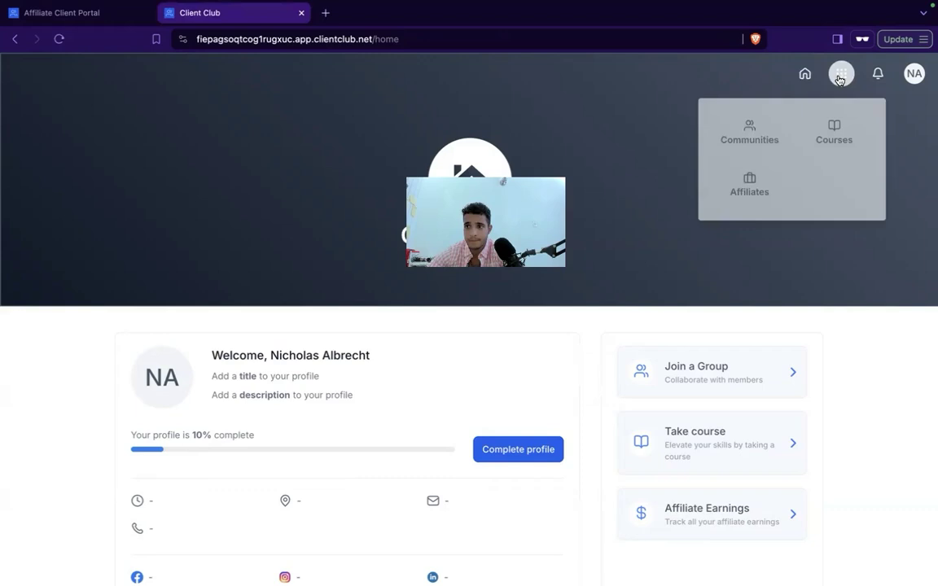
pyautogui.click(753, 179)
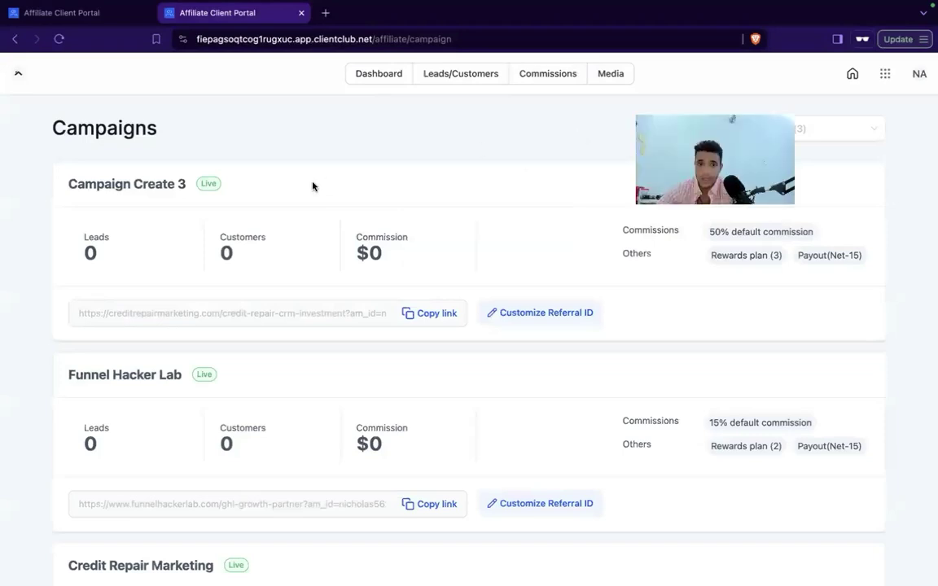
pyautogui.scroll(-3, 314, 184)
pyautogui.scroll(2, 237, 163)
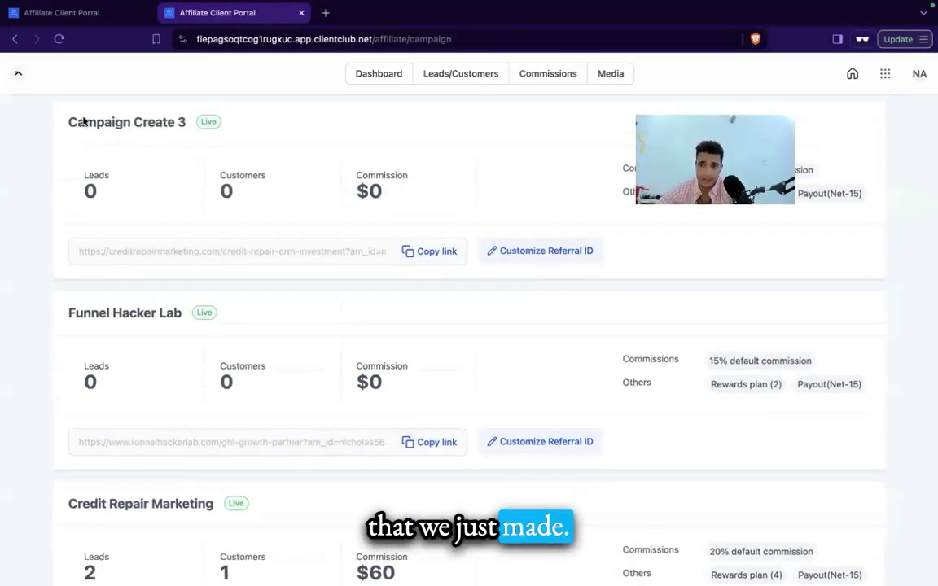
pyautogui.moveTo(84, 122); pyautogui.dragTo(326, 188)
pyautogui.click(447, 252)
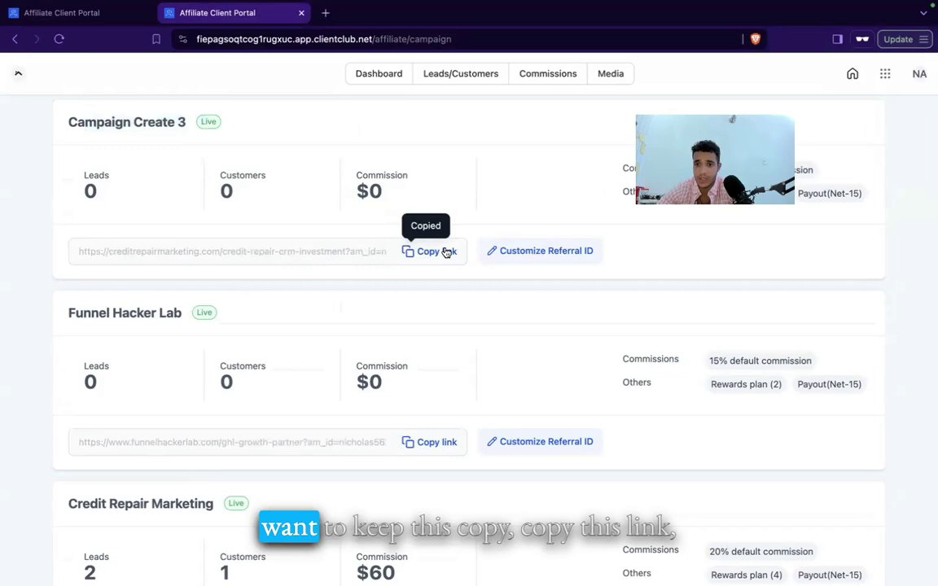
# Step: Load the Campaign Create 3 referral link in a private Brave tab, check its am_id, and return to the portal
pyautogui.click(324, 12)
pyautogui.hotkey('ctrl', 'v')
pyautogui.press('Return')
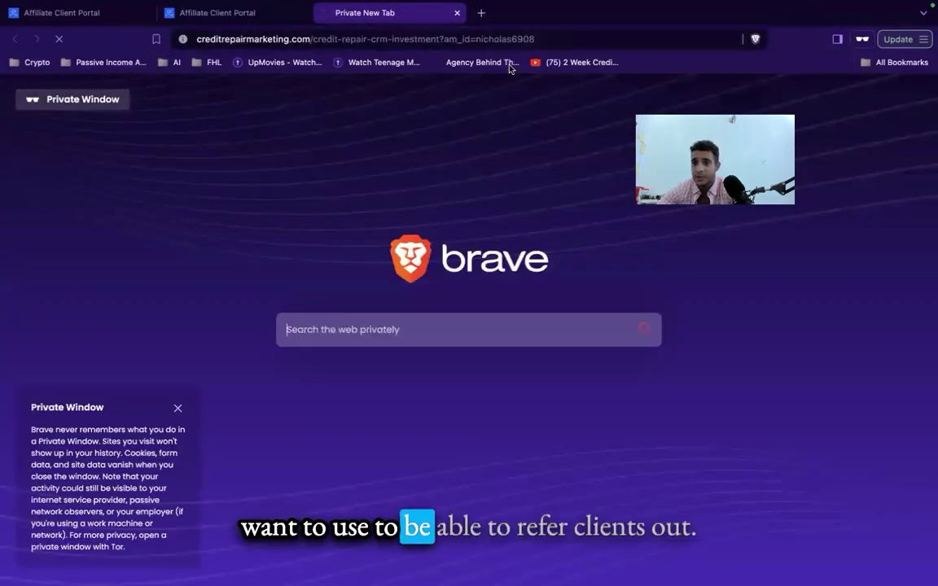
pyautogui.moveTo(534, 36); pyautogui.dragTo(473, 37)
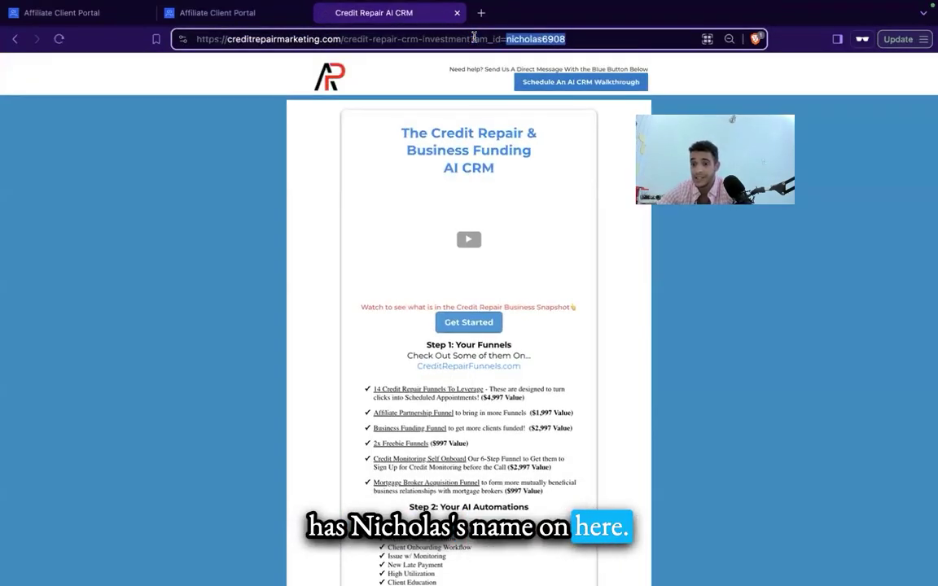
pyautogui.tripleClick(545, 37)
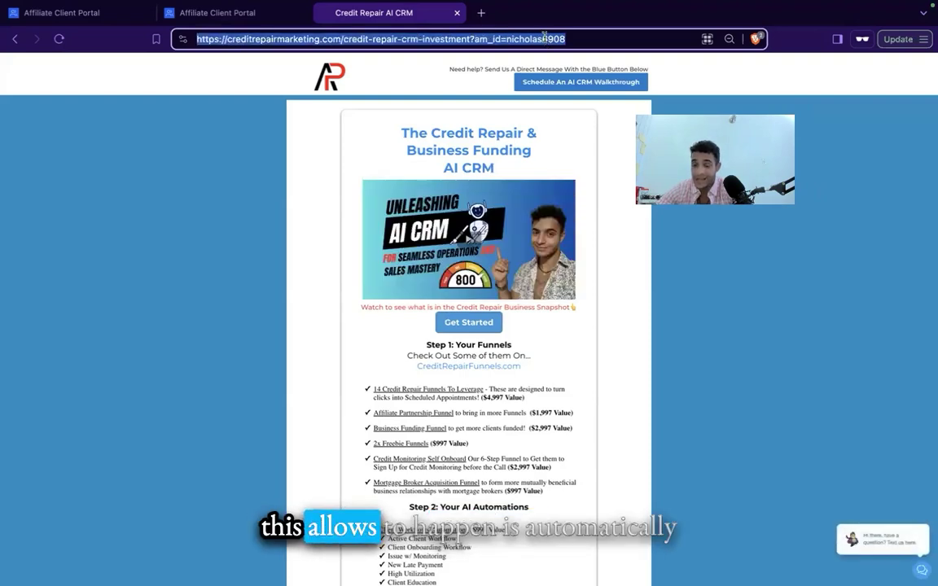
pyautogui.doubleClick(545, 37)
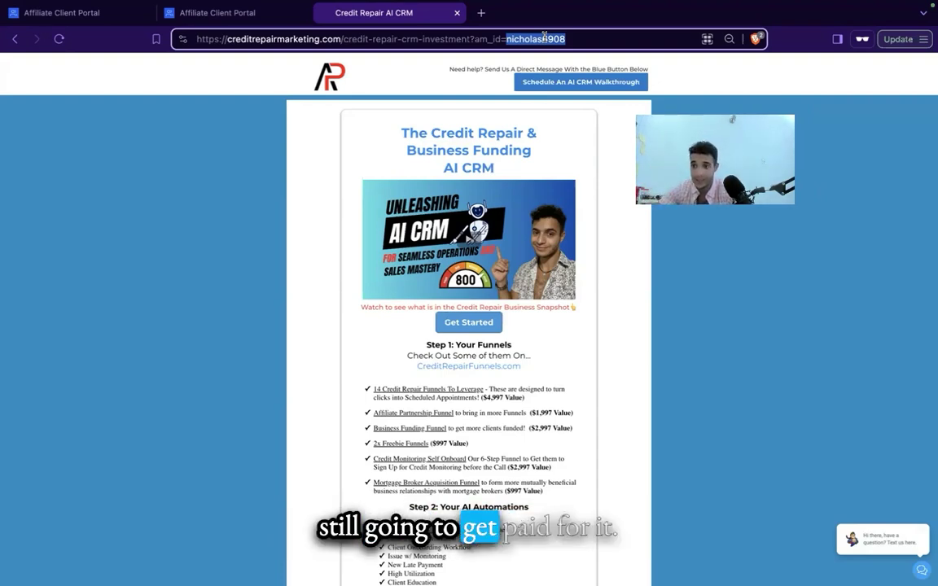
pyautogui.click(260, 13)
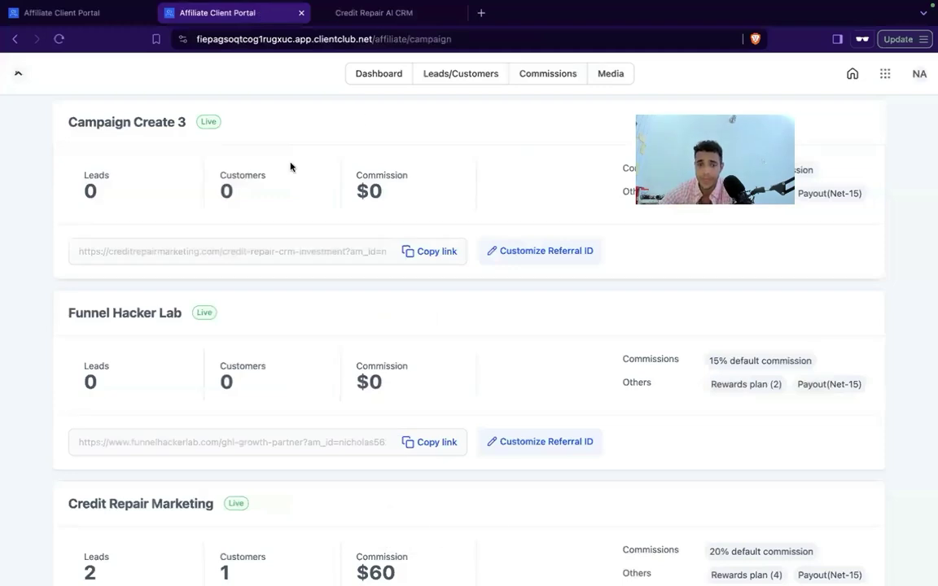
# Step: Point out Campaign Create 3's leads count while scrolling the campaigns list
pyautogui.doubleClick(201, 183)
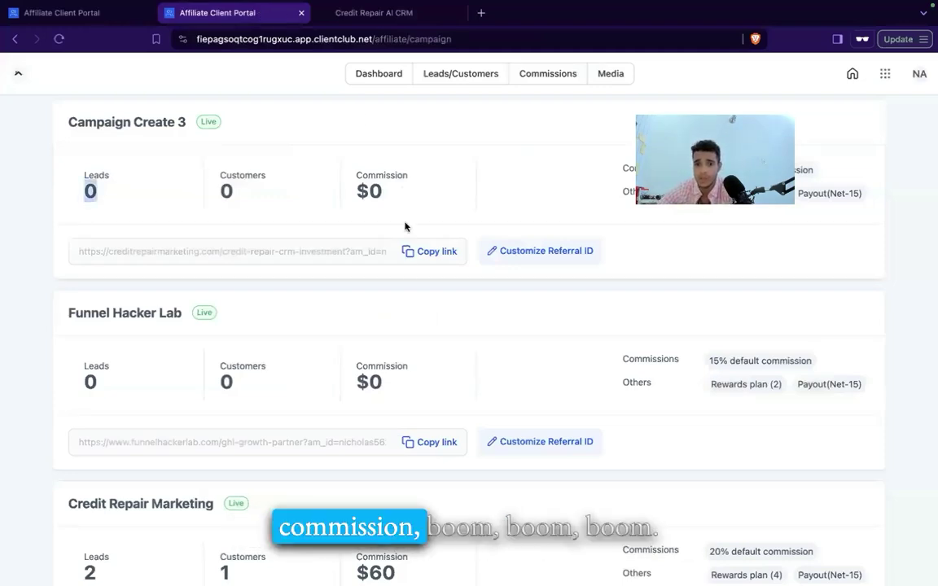
pyautogui.scroll(-1, 396, 289)
pyautogui.scroll(1, 395, 293)
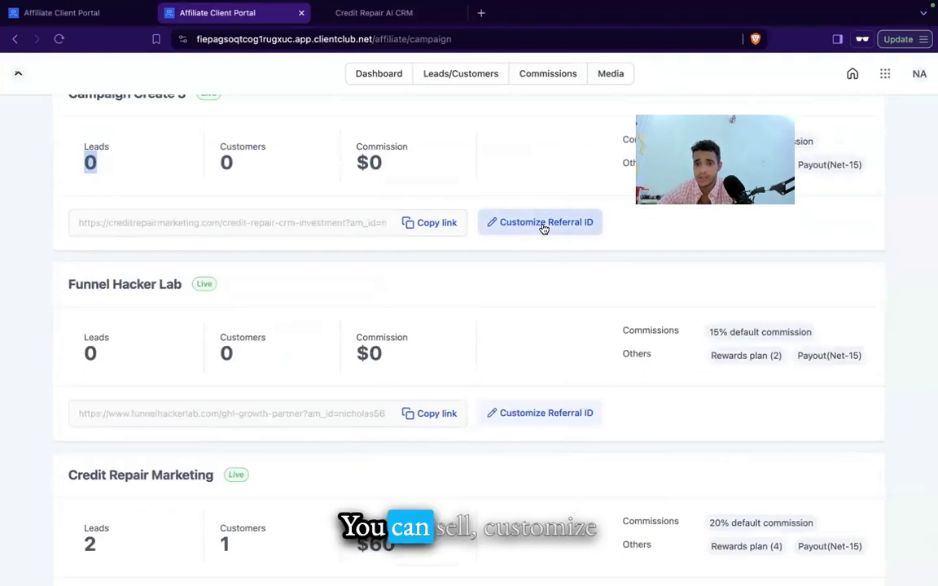
pyautogui.scroll(-1, 505, 183)
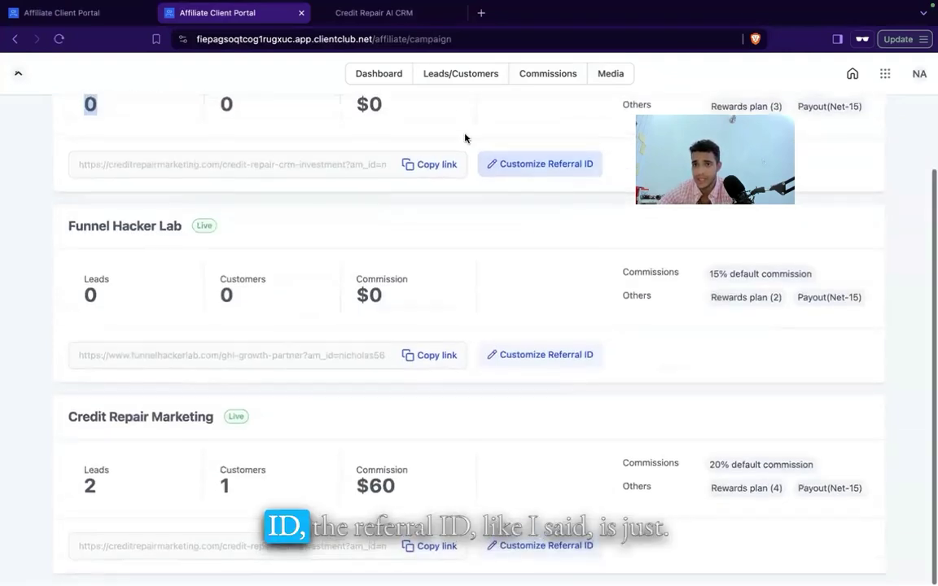
# Step: Copy Campaign Create 3's referral link into a new private tab and check its referral id
pyautogui.click(419, 167)
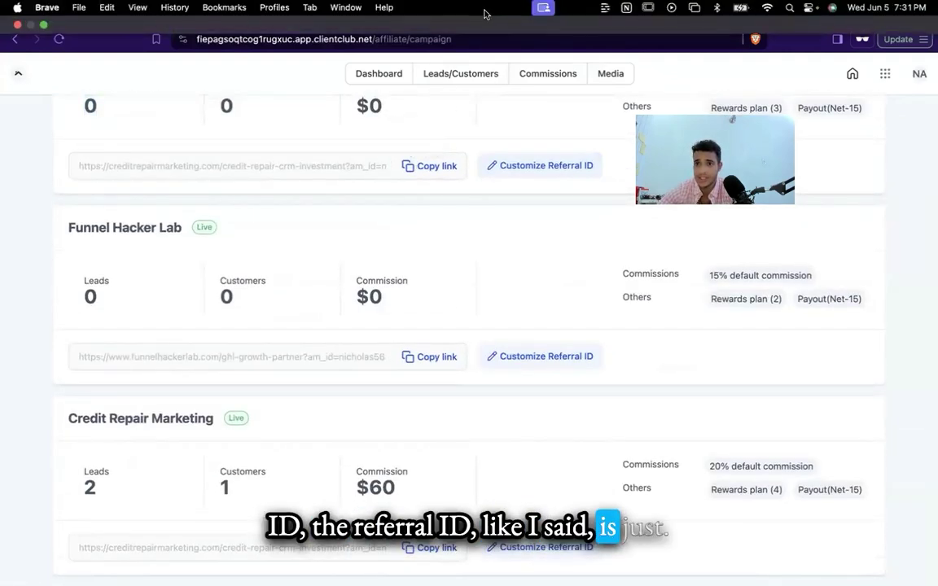
pyautogui.click(481, 13)
pyautogui.hotkey('ctrl', 'v')
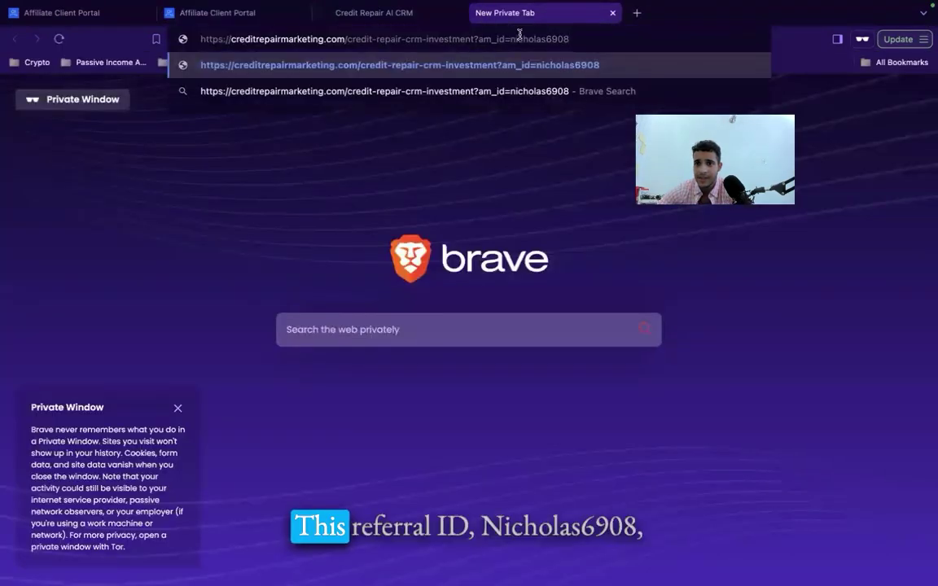
pyautogui.doubleClick(539, 39)
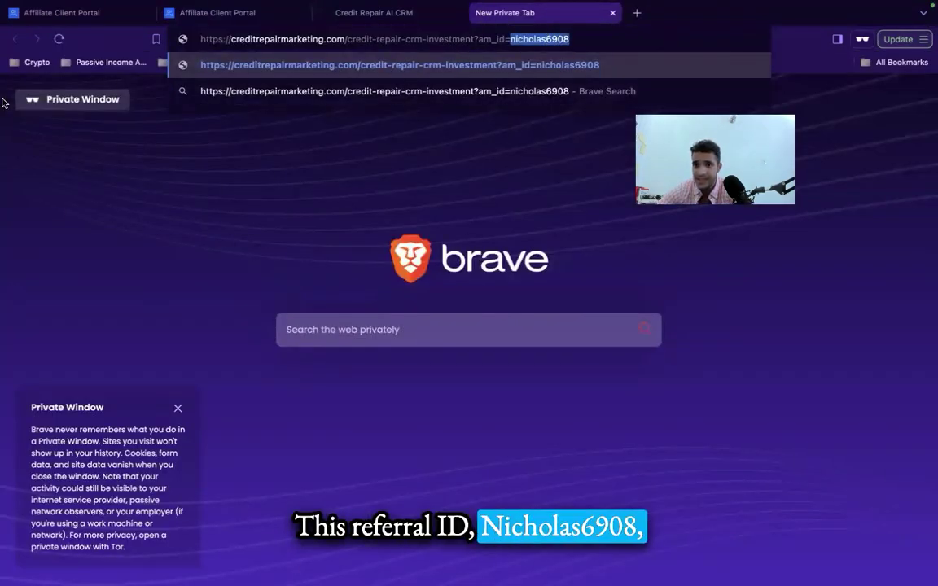
pyautogui.click(73, 14)
# Step: Review campaign commissions of 50%, 15% and 20%, with Credit Repair Marketing at $60 earned
pyautogui.scroll(-3, 285, 391)
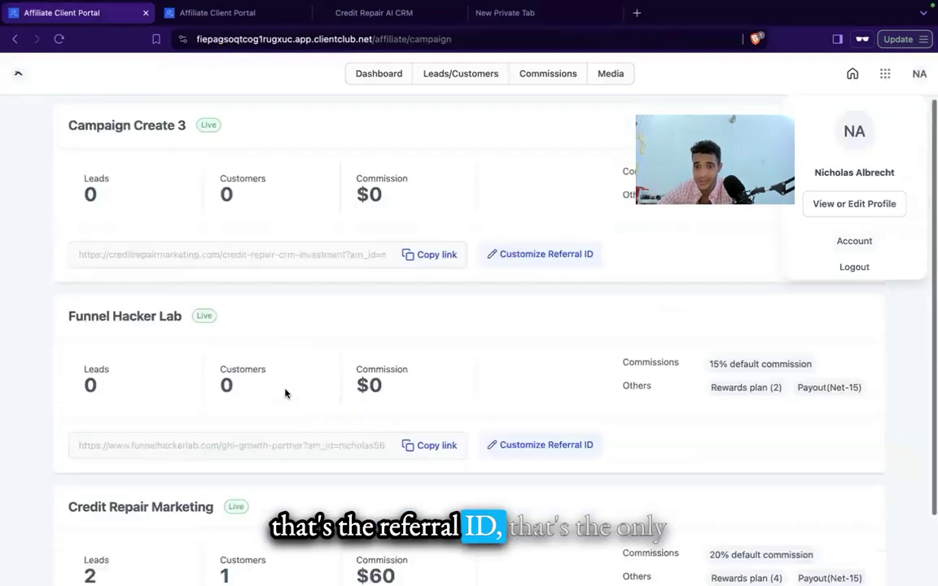
pyautogui.scroll(-1, 287, 393)
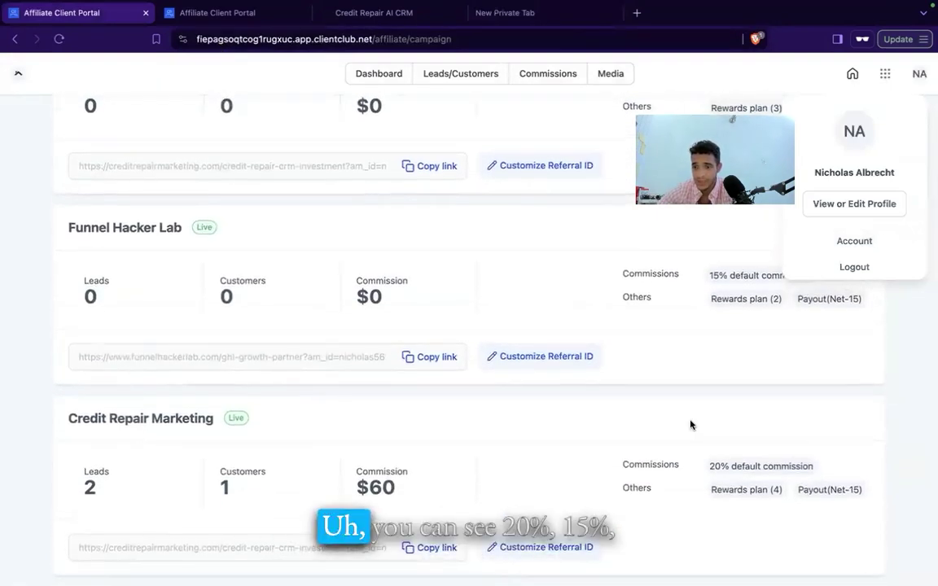
pyautogui.scroll(1, 725, 456)
pyautogui.scroll(3, 736, 467)
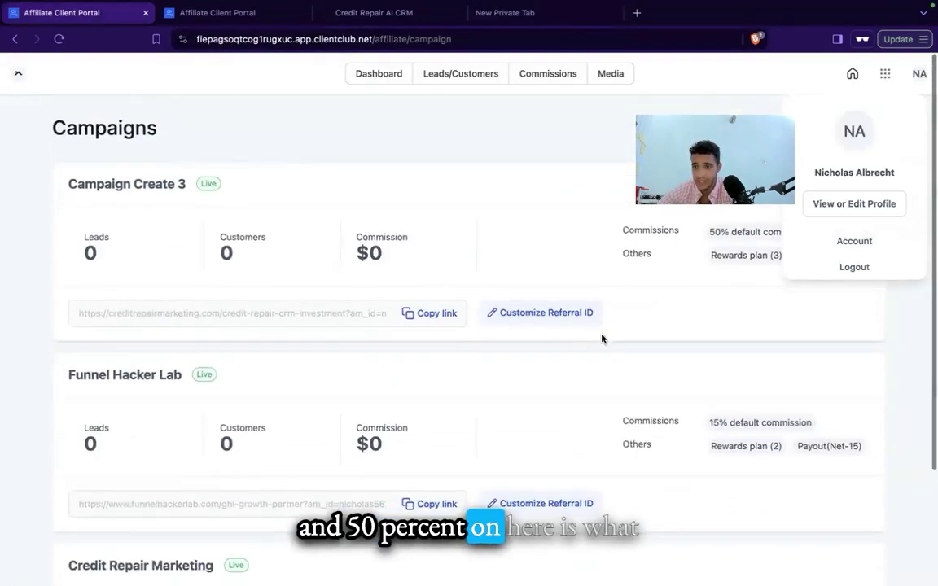
pyautogui.scroll(-3, 724, 253)
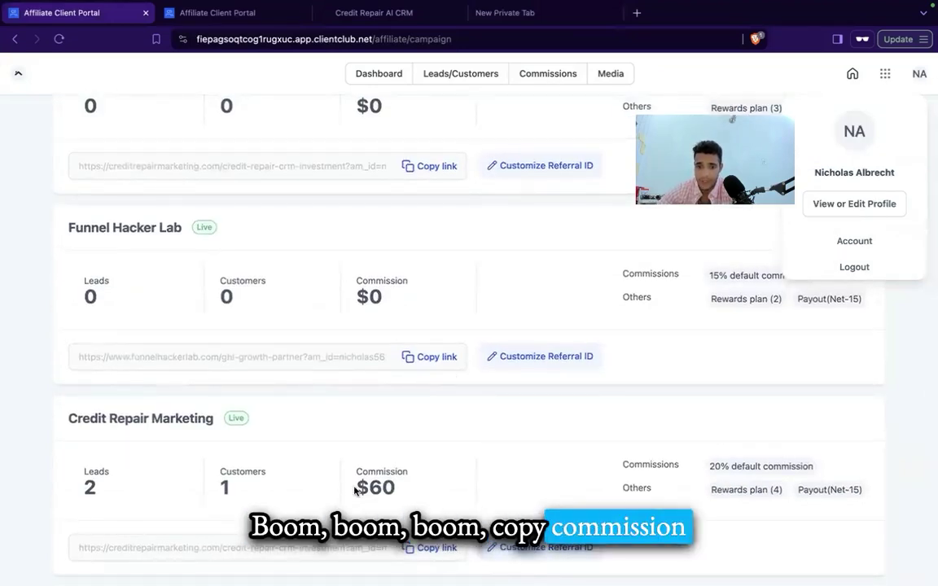
pyautogui.click(468, 491)
pyautogui.moveTo(364, 487); pyautogui.dragTo(395, 487)
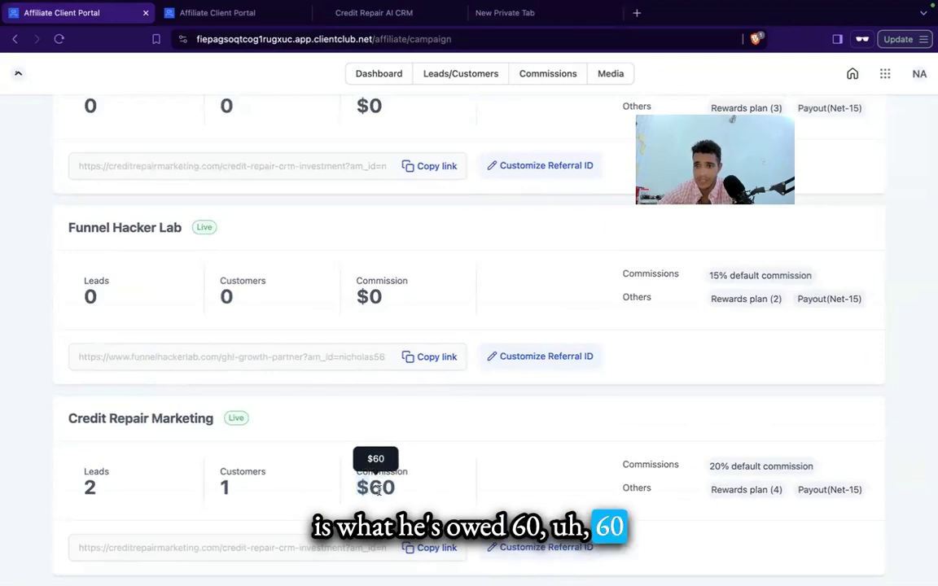
pyautogui.scroll(3, 439, 326)
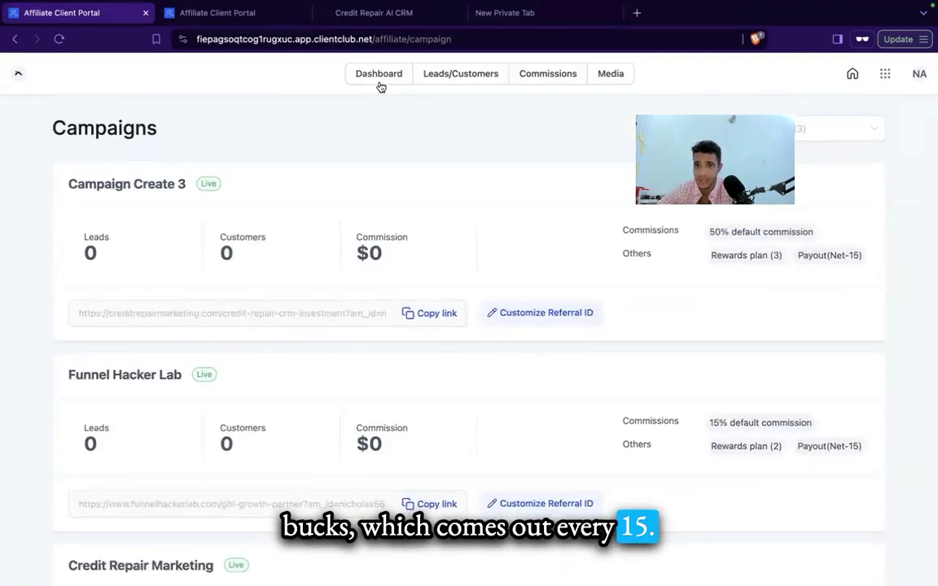
# Step: On Commissions ($60 owed), start a PayPal payout method, enter then clear an e-mail address, and cancel
pyautogui.click(537, 76)
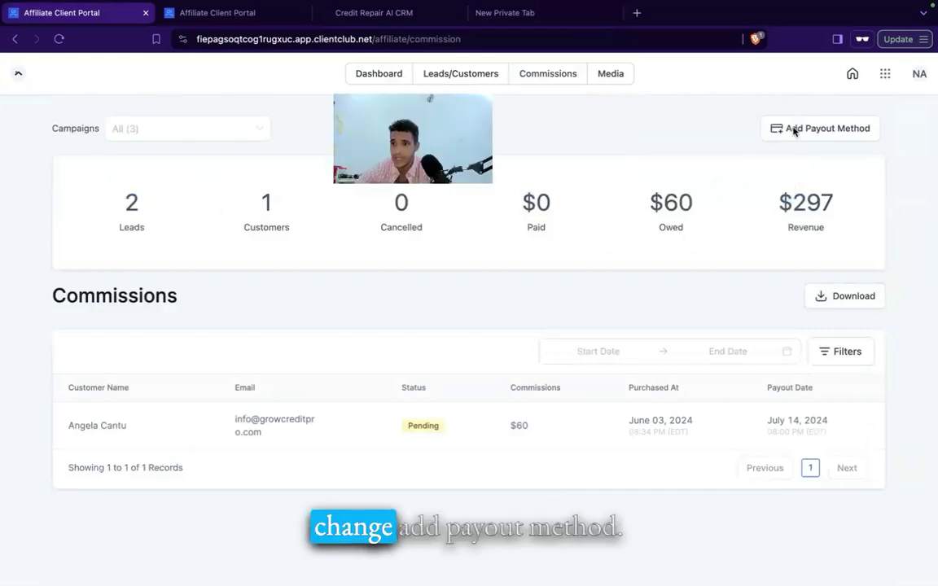
pyautogui.click(777, 128)
pyautogui.click(362, 325)
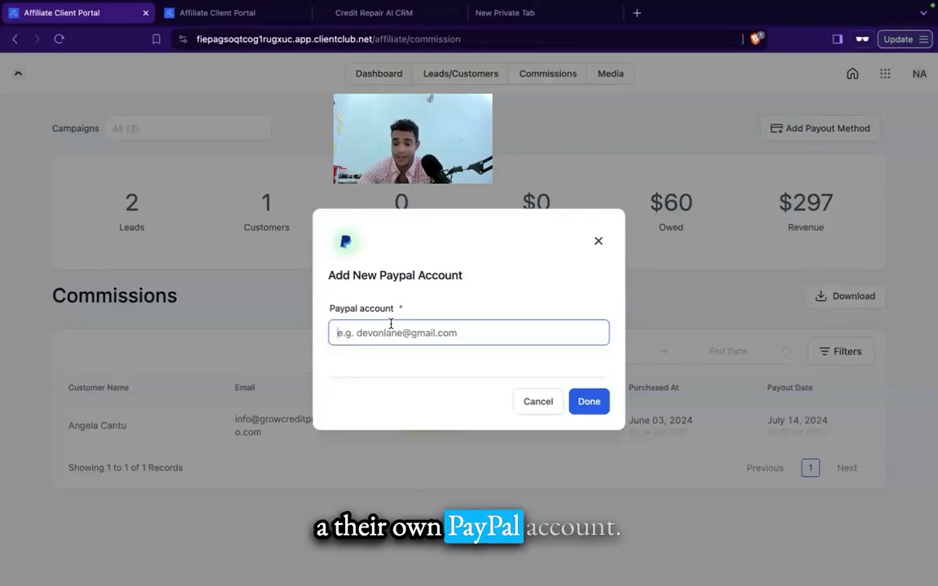
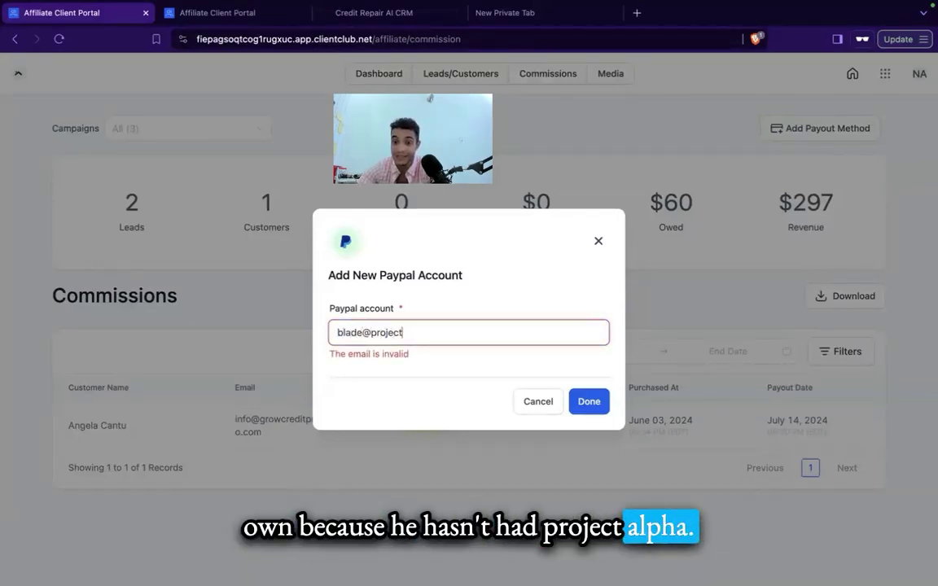
pyautogui.hotkey('ctrl', 'a')
pyautogui.press('BackSpace')
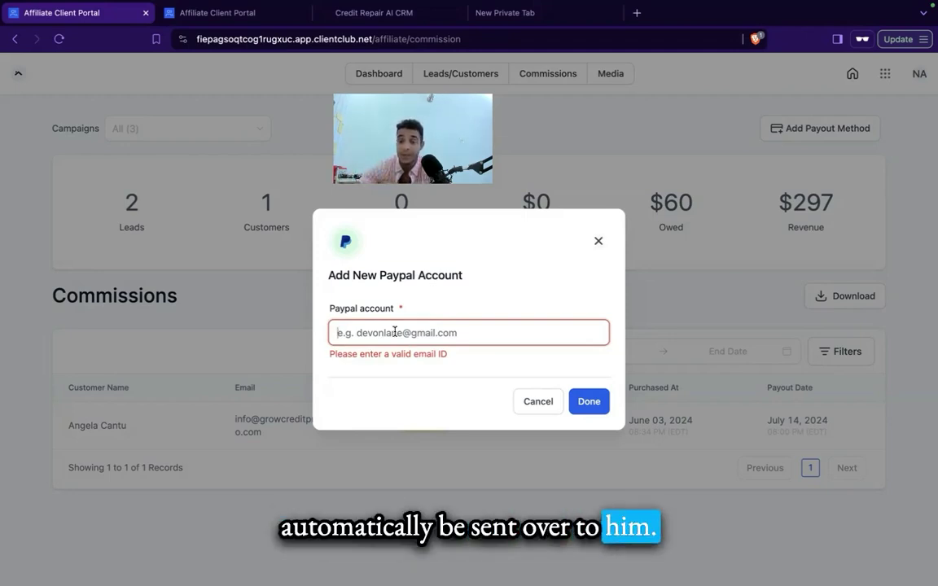
pyautogui.click(537, 401)
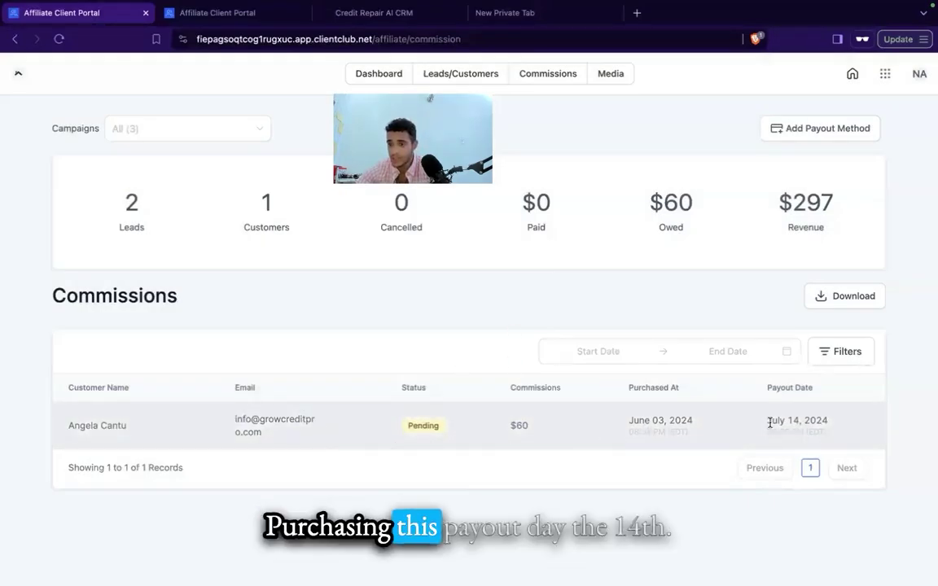
# Step: Check and close the system notifications panel, then go to the Media page
pyautogui.moveTo(854, 7)
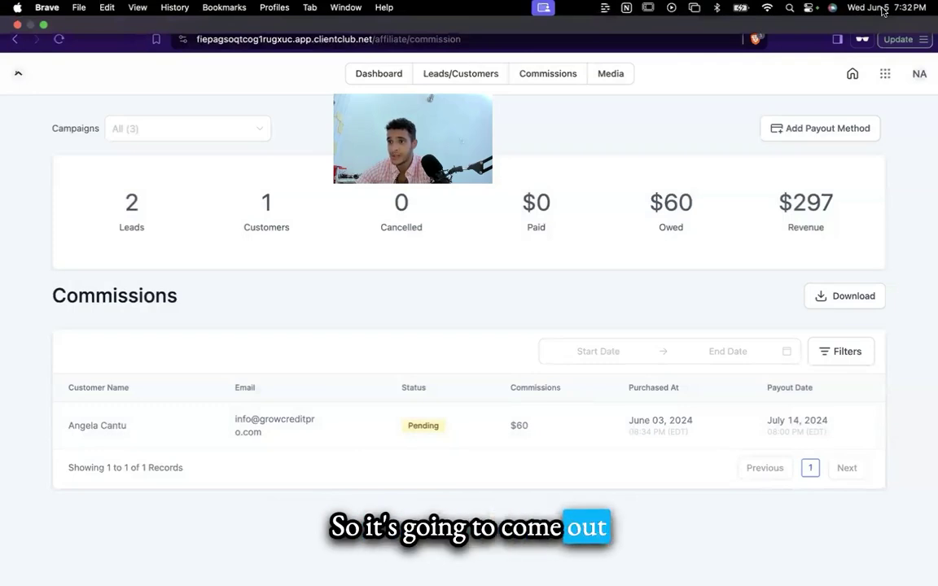
pyautogui.click(881, 10)
pyautogui.click(607, 92)
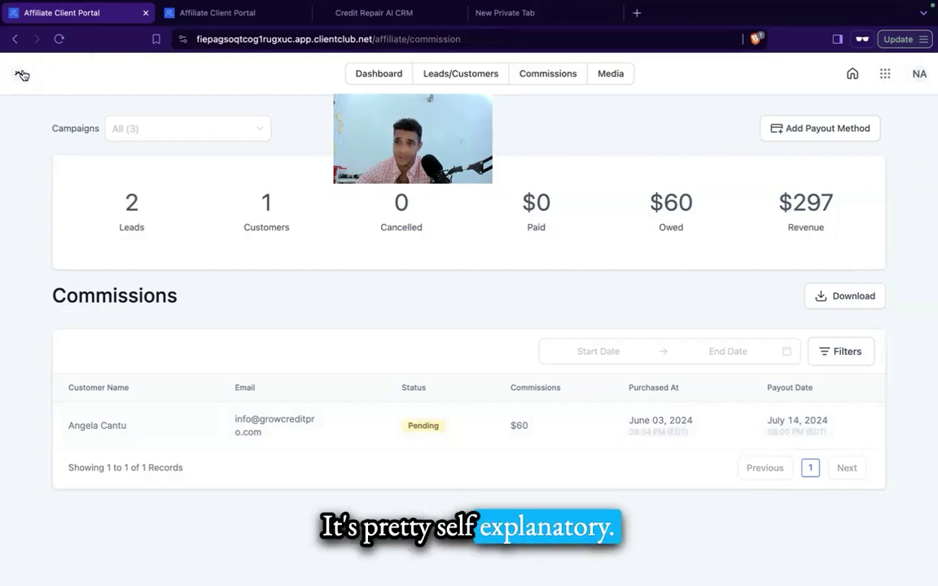
pyautogui.click(613, 81)
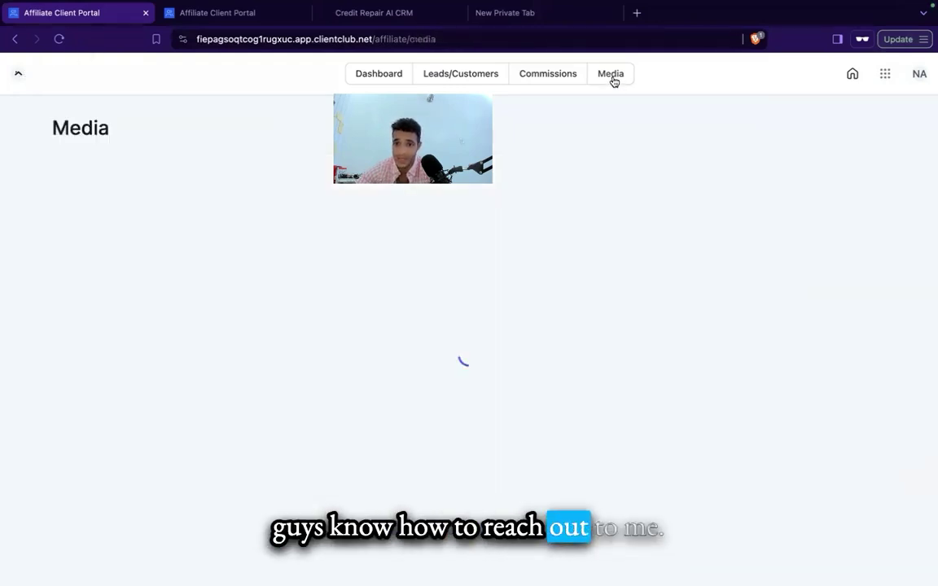